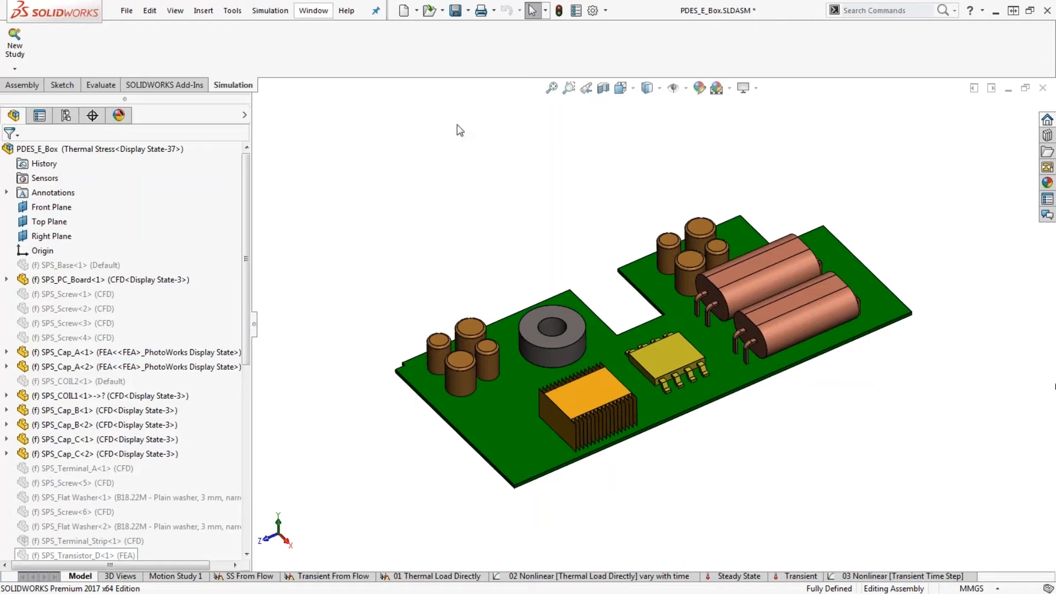
Switch to the 01 Thermal Load Directly study and view the study types offered for a new study without creating one.
scroll(685, 418, "down", 4)
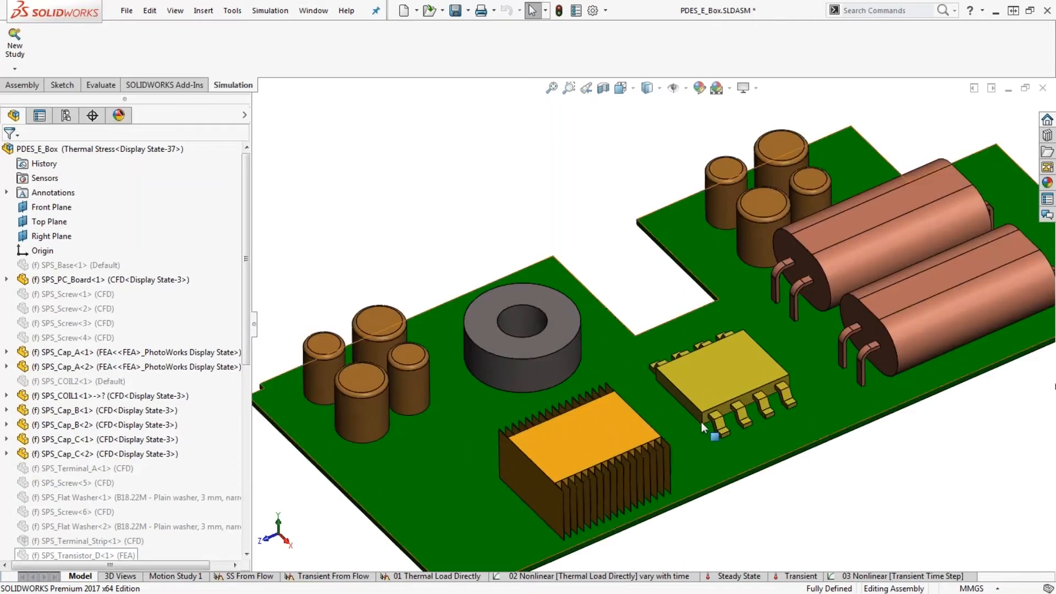
scroll(702, 421, "up", 2)
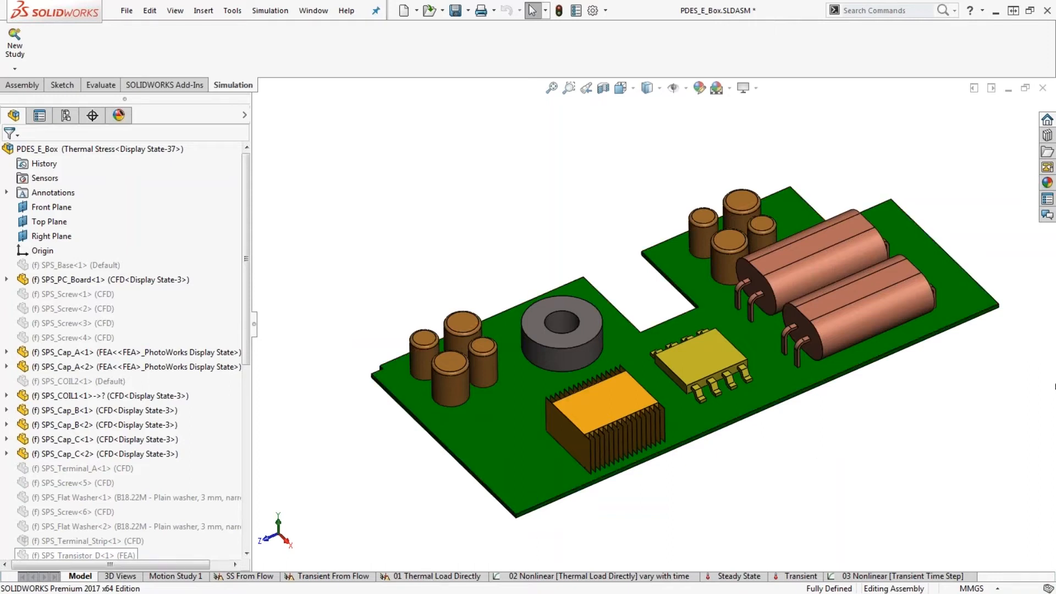
left_click(429, 577)
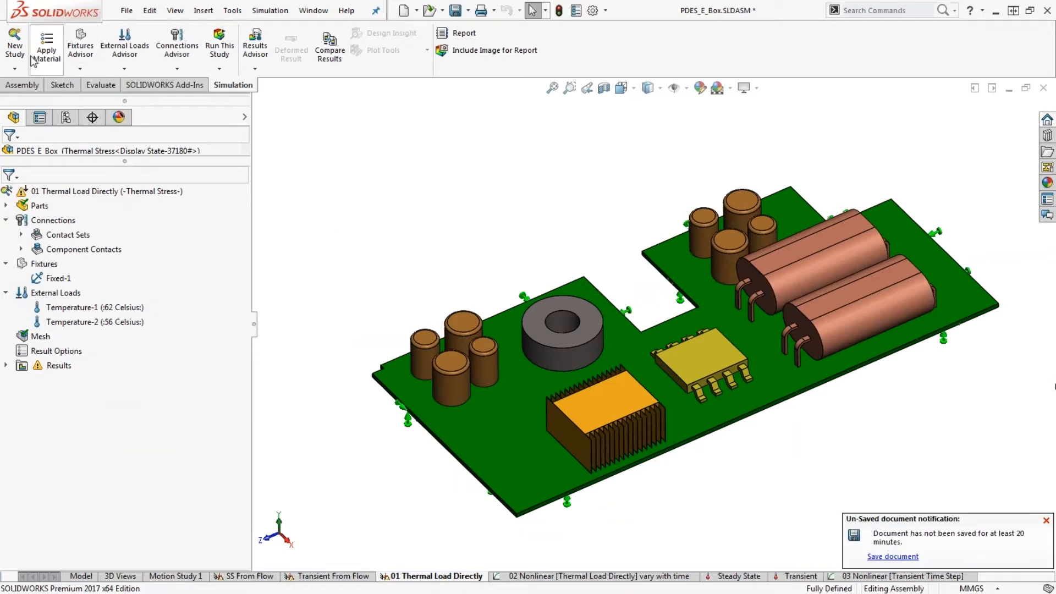
left_click(15, 45)
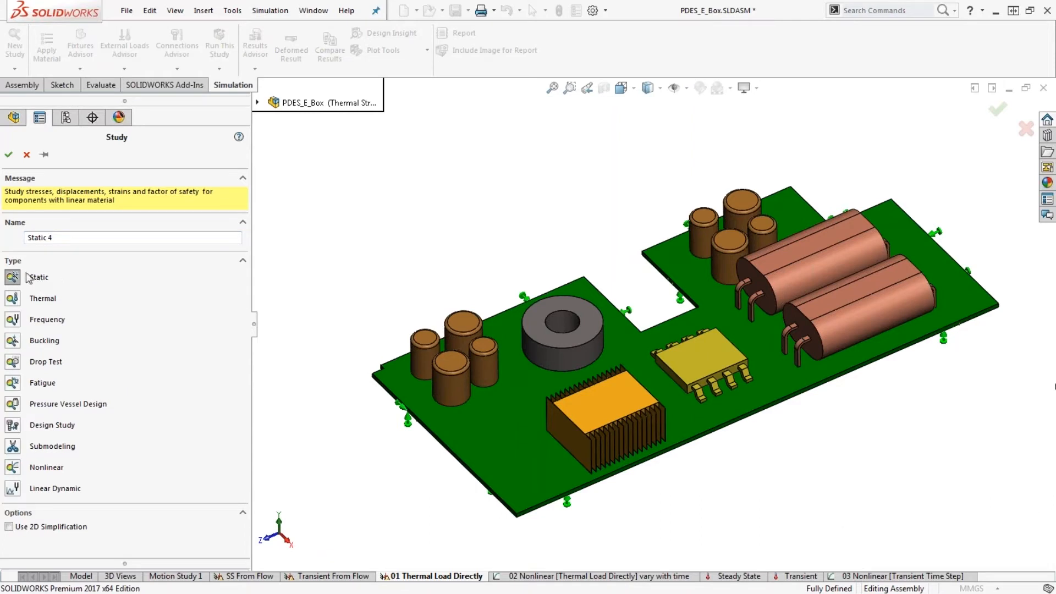
left_click(26, 154)
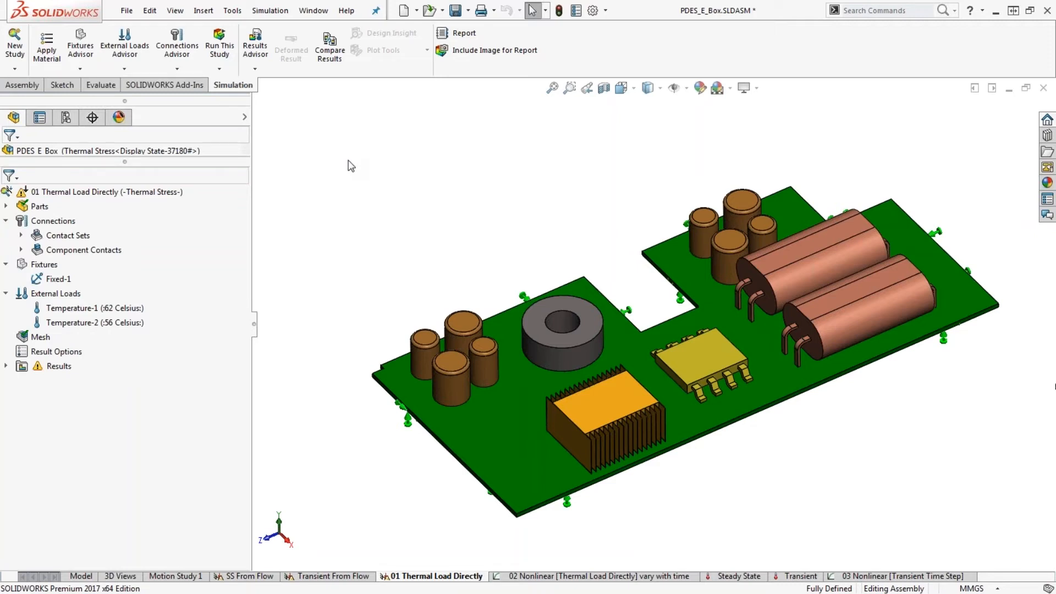
Expand the study's parts and open the material definition of the SOP-8-1 part.
left_click(6, 206)
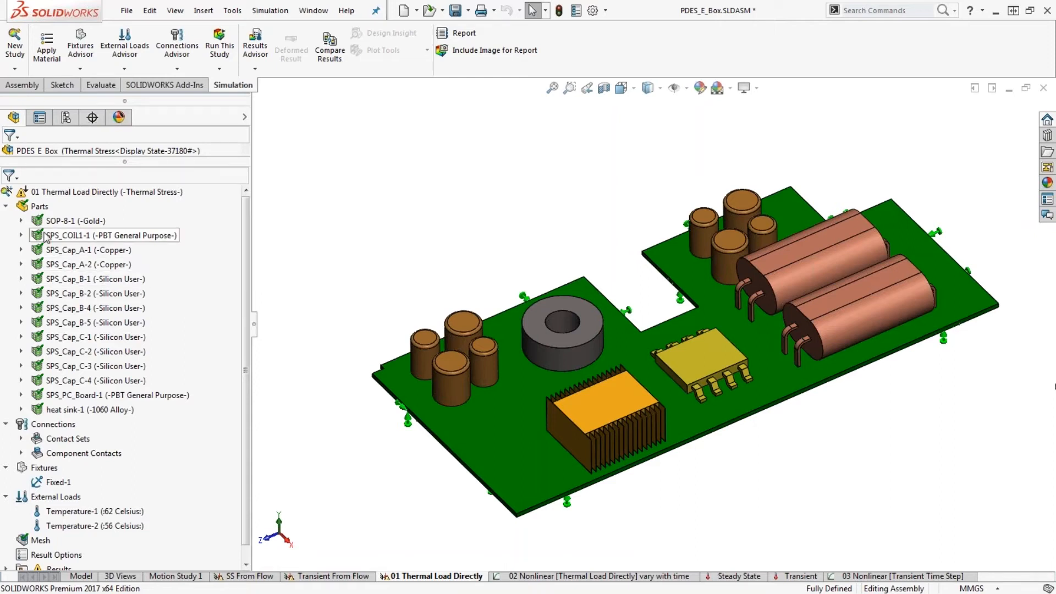
left_click(81, 223)
right_click(81, 225)
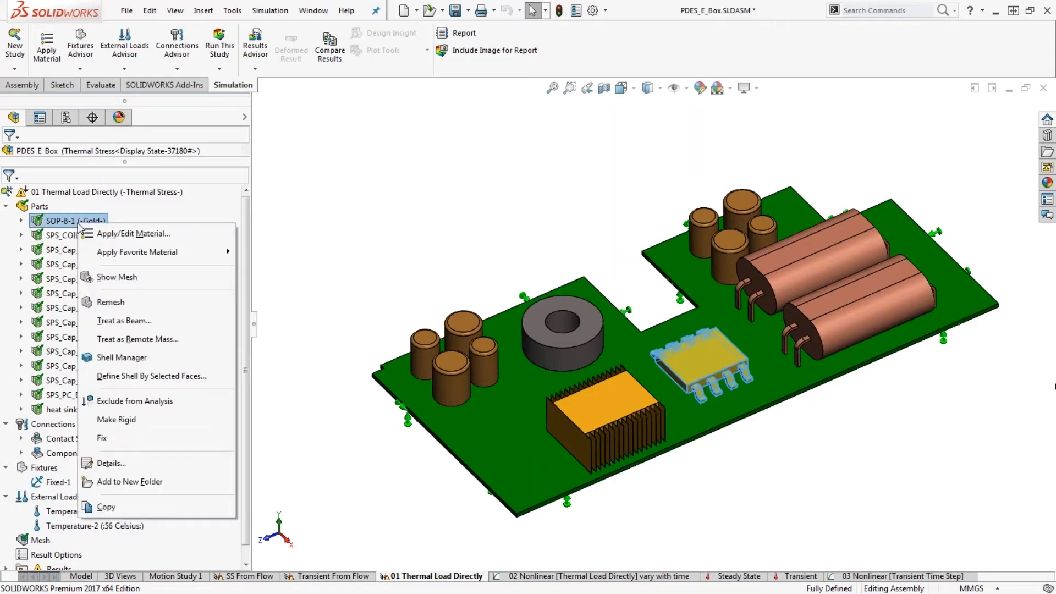
left_click(146, 233)
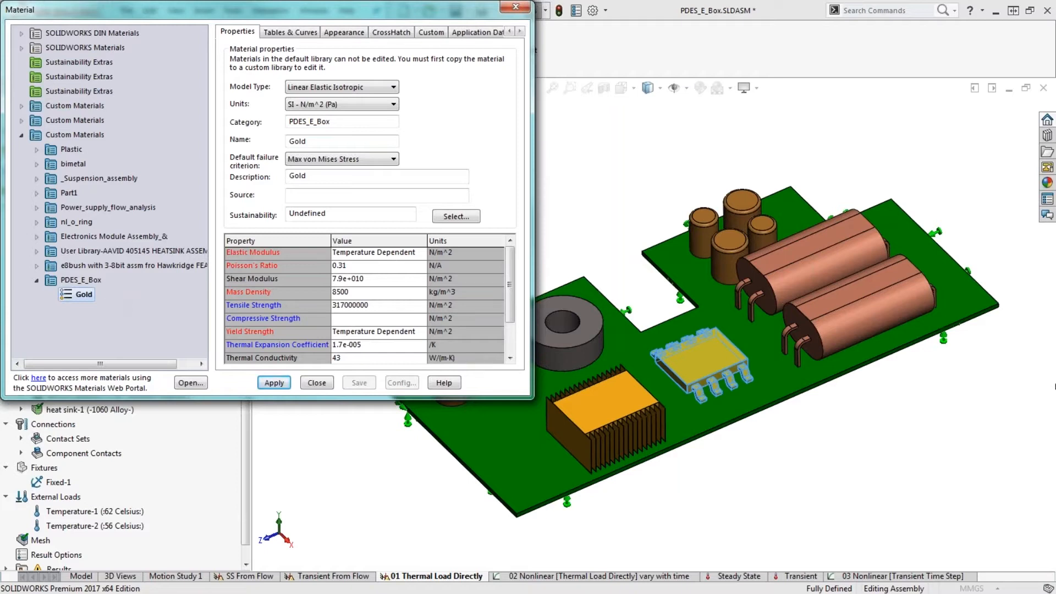
Browse the SOLIDWORKS Materials library and view the properties of AISI 1020 in the Steel category.
left_click(22, 48)
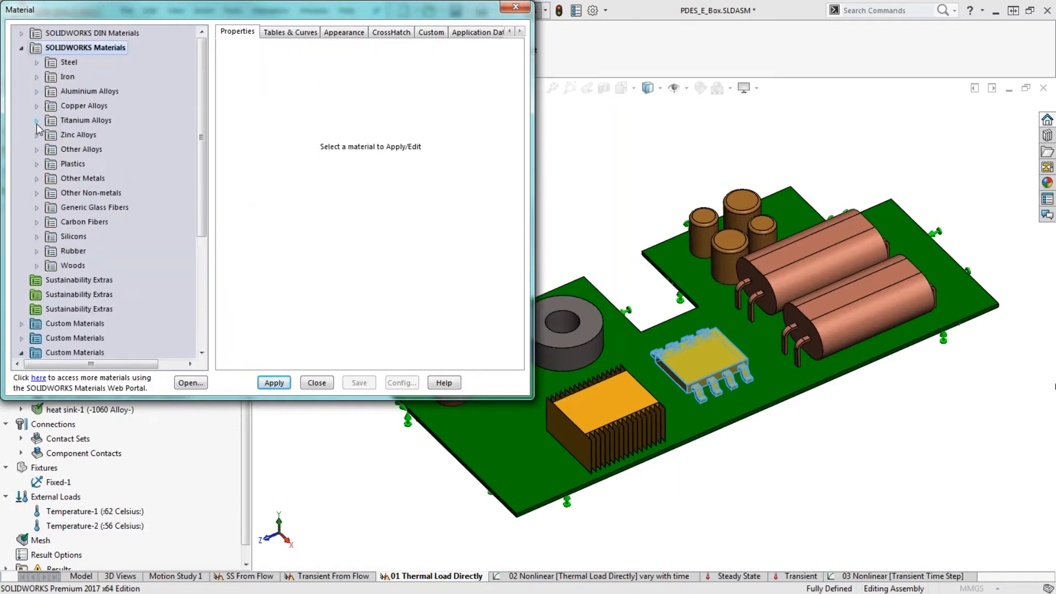
left_click(37, 150)
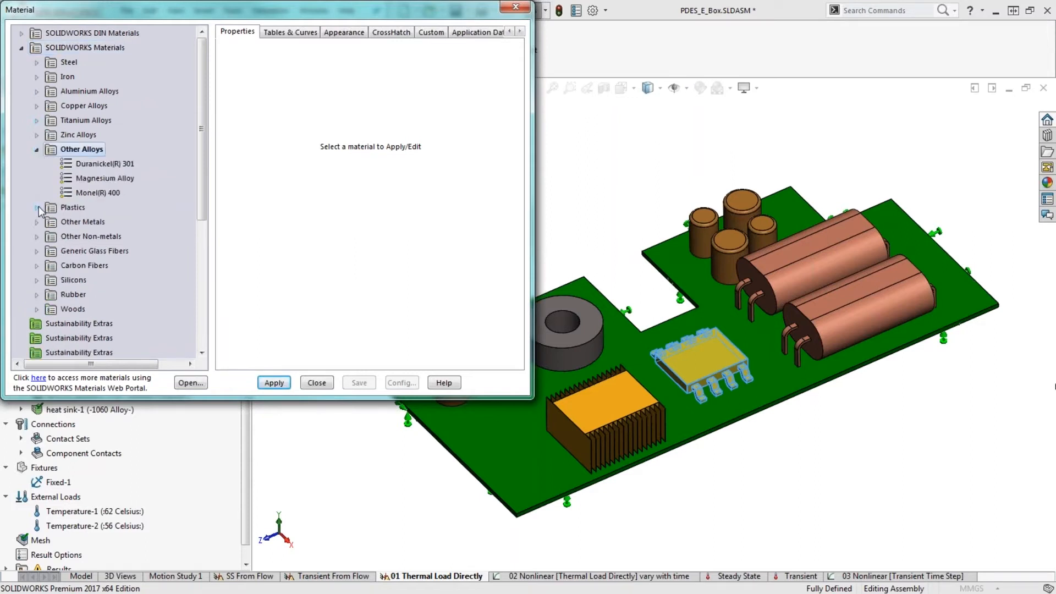
left_click(69, 62)
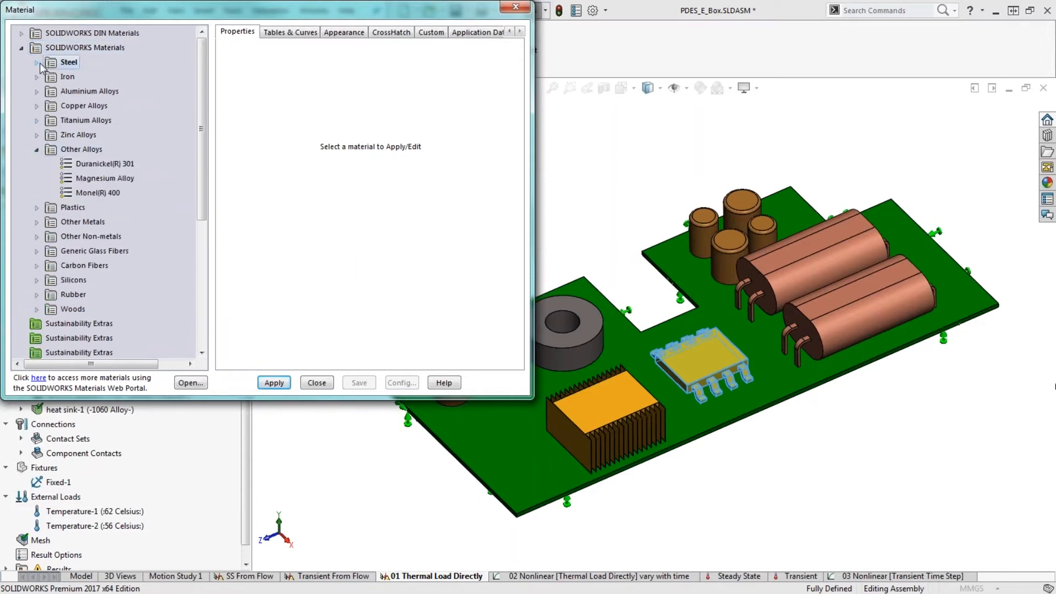
left_click(37, 62)
left_click(91, 120)
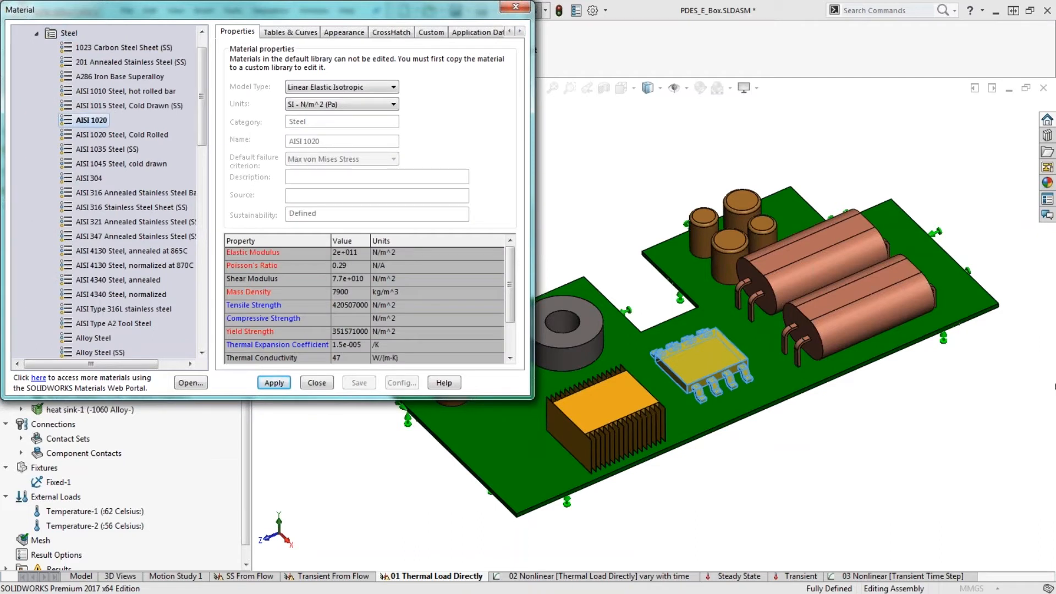
left_click(338, 266)
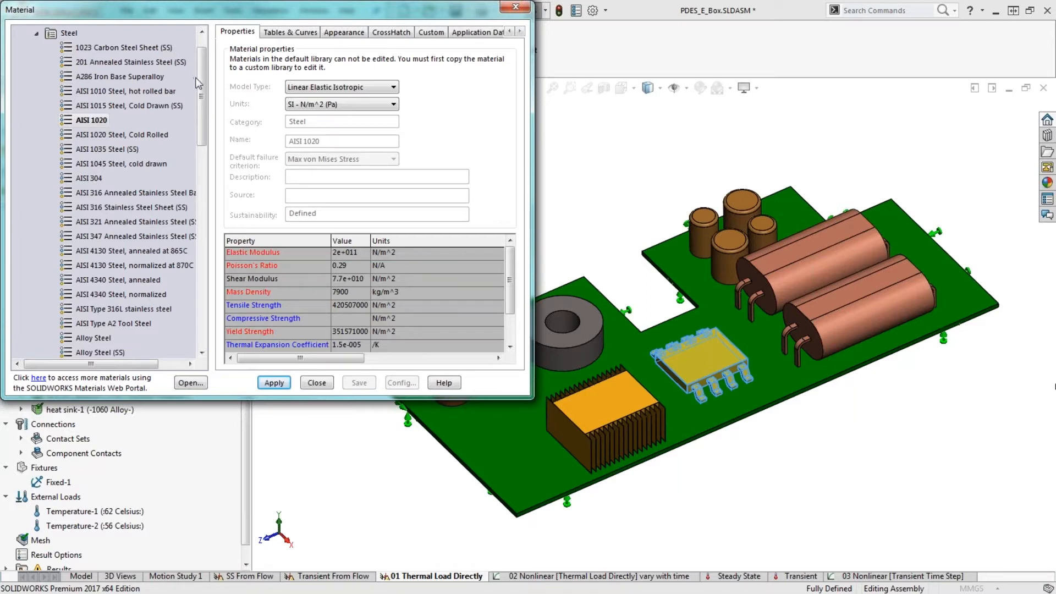
Return to the custom Gold material under PDES_E_Box and examine its temperature-dependent elastic modulus table.
left_click_drag(198, 82, 193, 278)
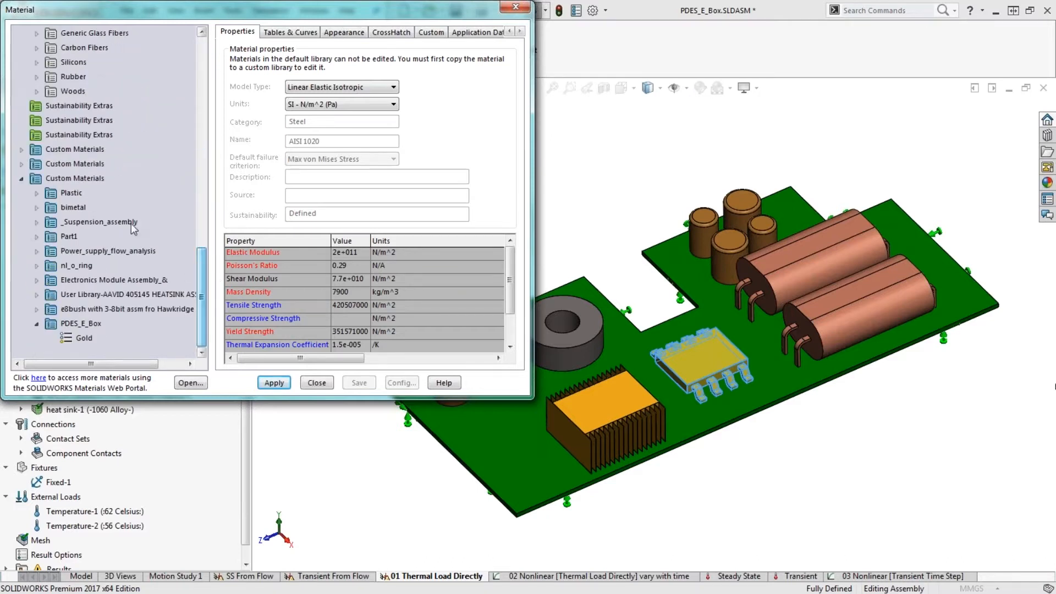
left_click(85, 339)
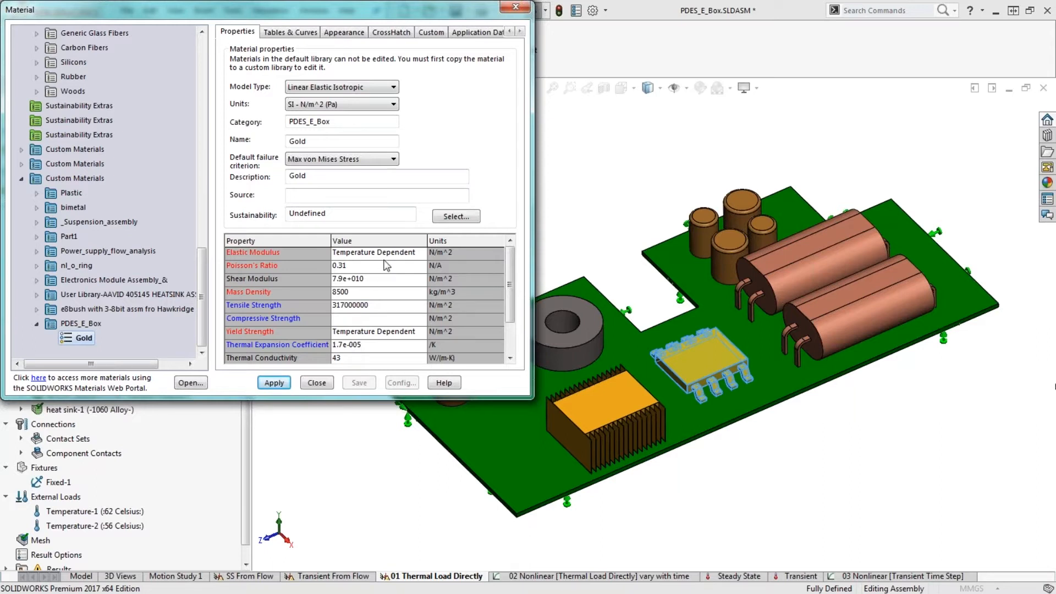
left_click(385, 254)
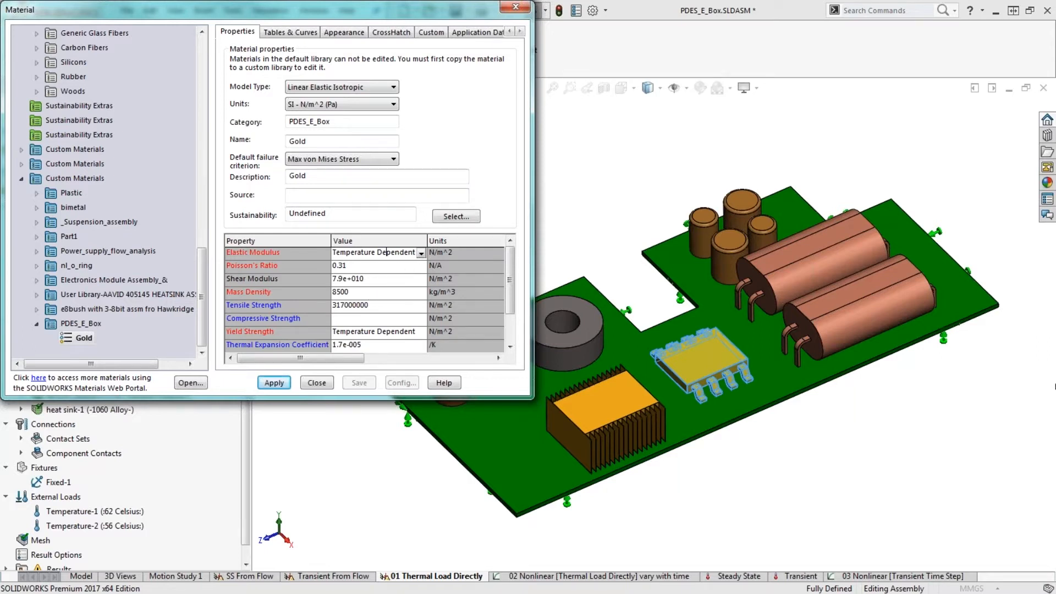
left_click(422, 253)
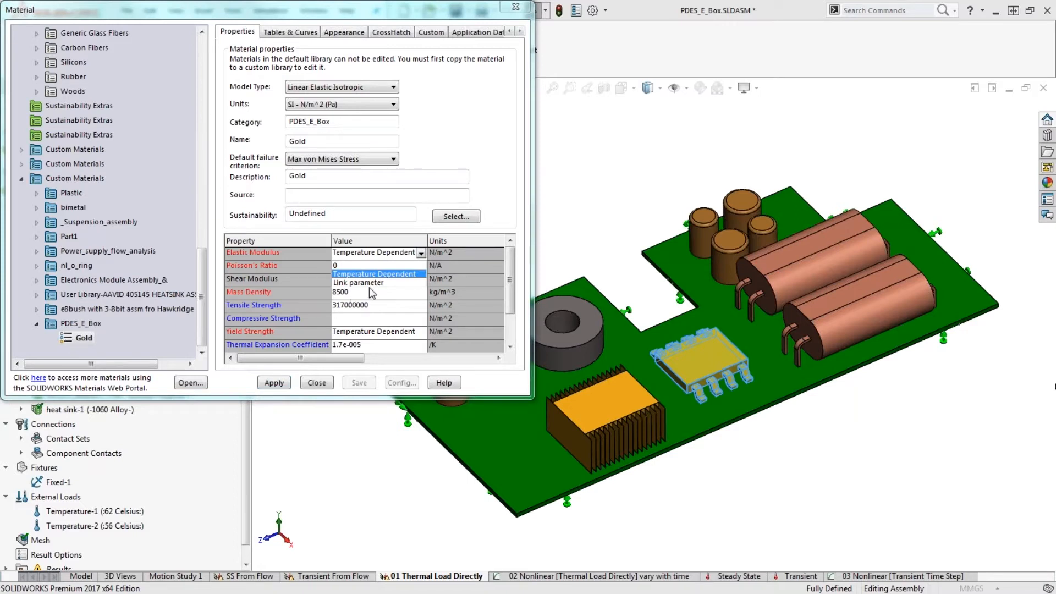
left_click(388, 274)
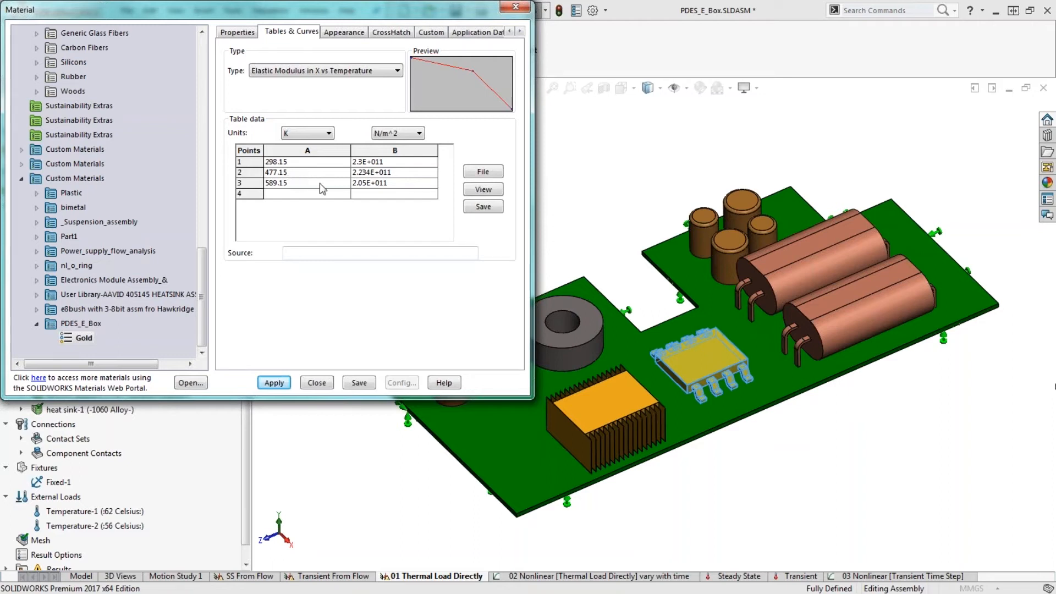
left_click(243, 34)
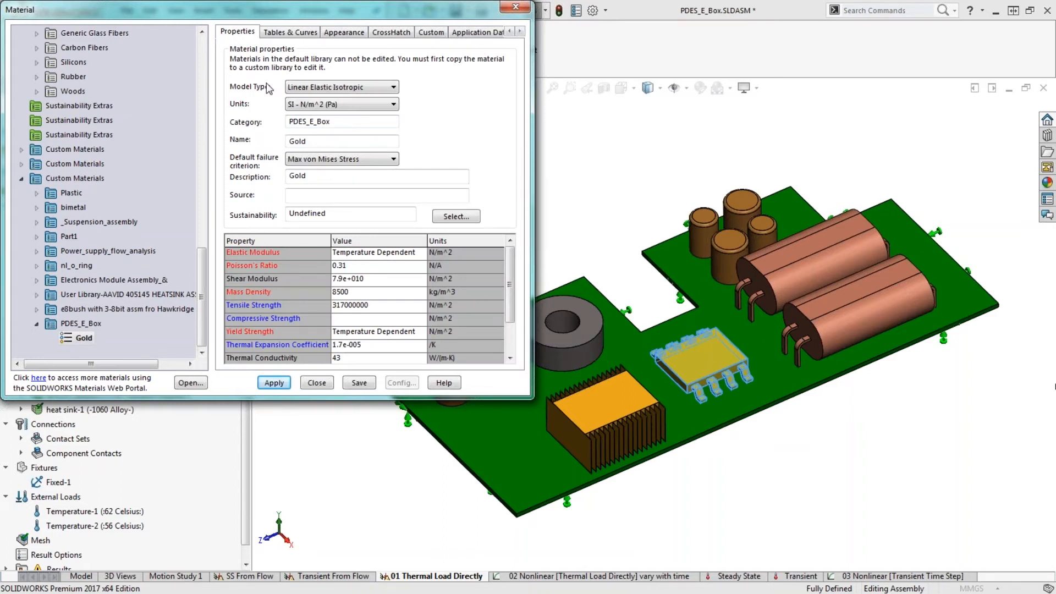
Review Gold's elastic modulus versus temperature curve again and close the material definition without saving library changes.
left_click(414, 253)
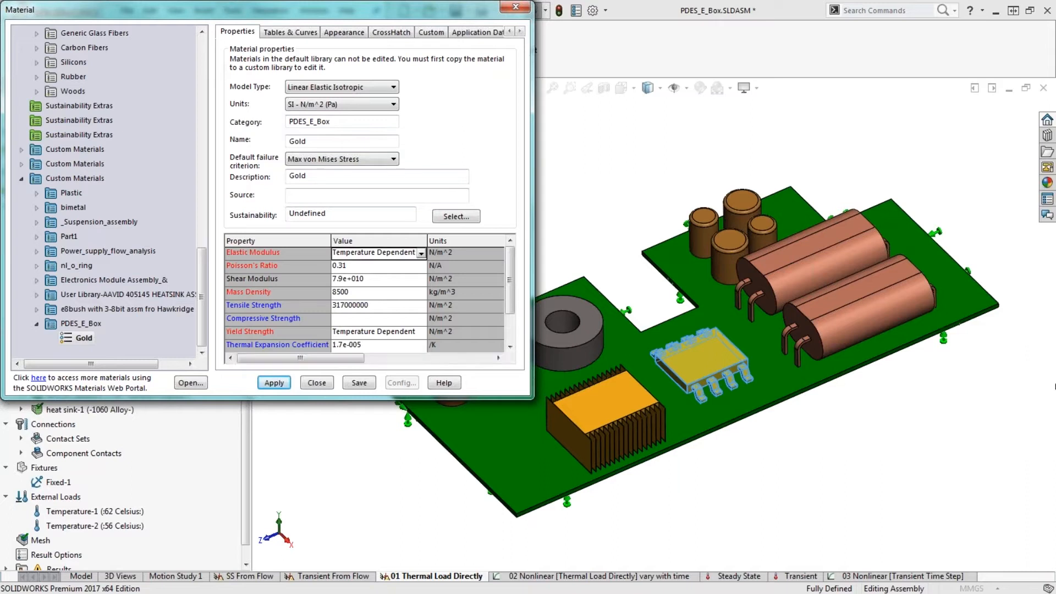
left_click(421, 254)
left_click(363, 275)
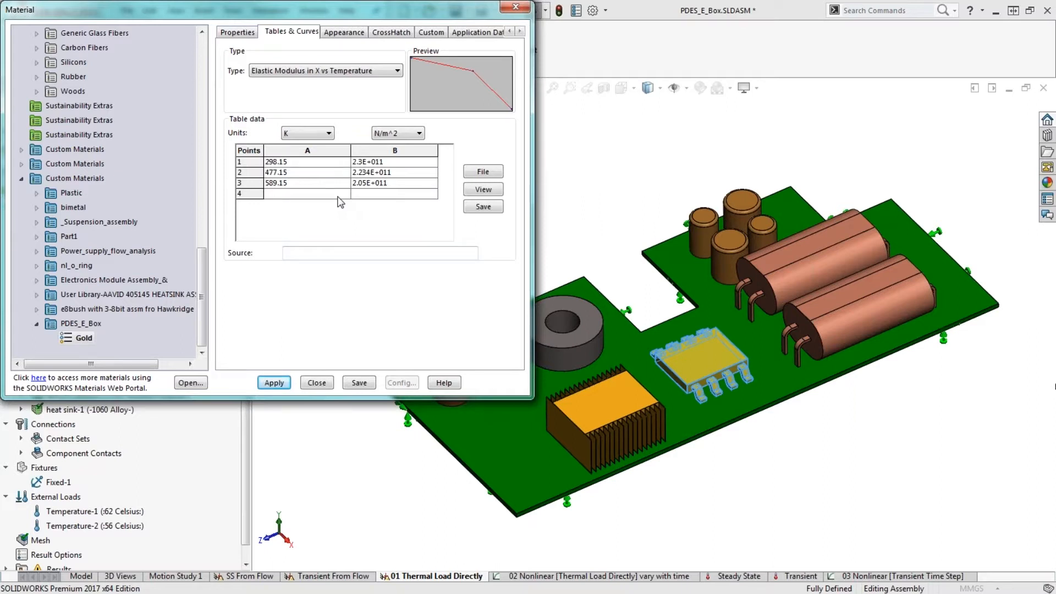
left_click(238, 32)
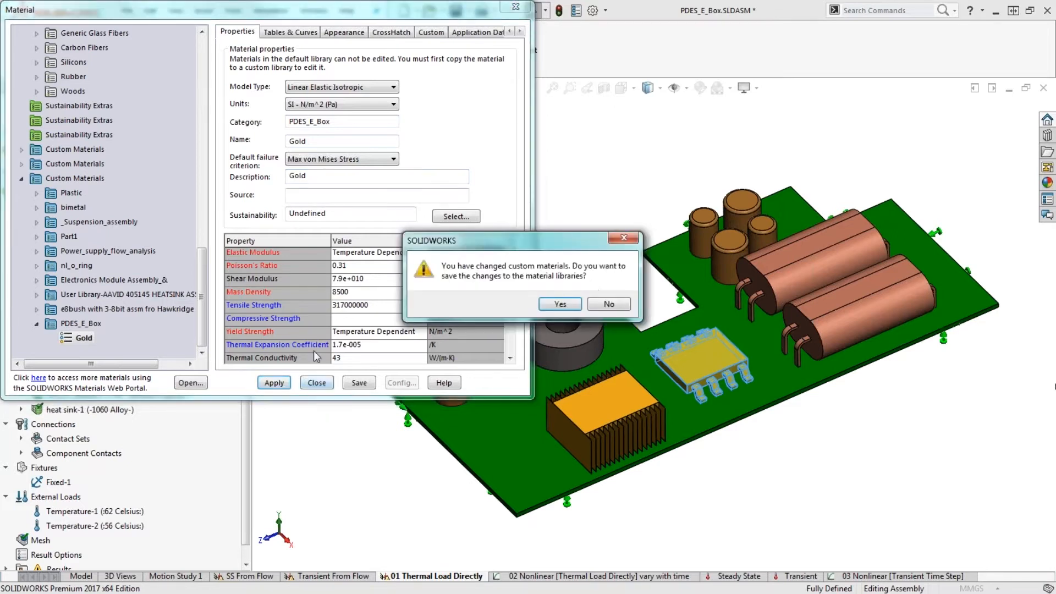
left_click(599, 306)
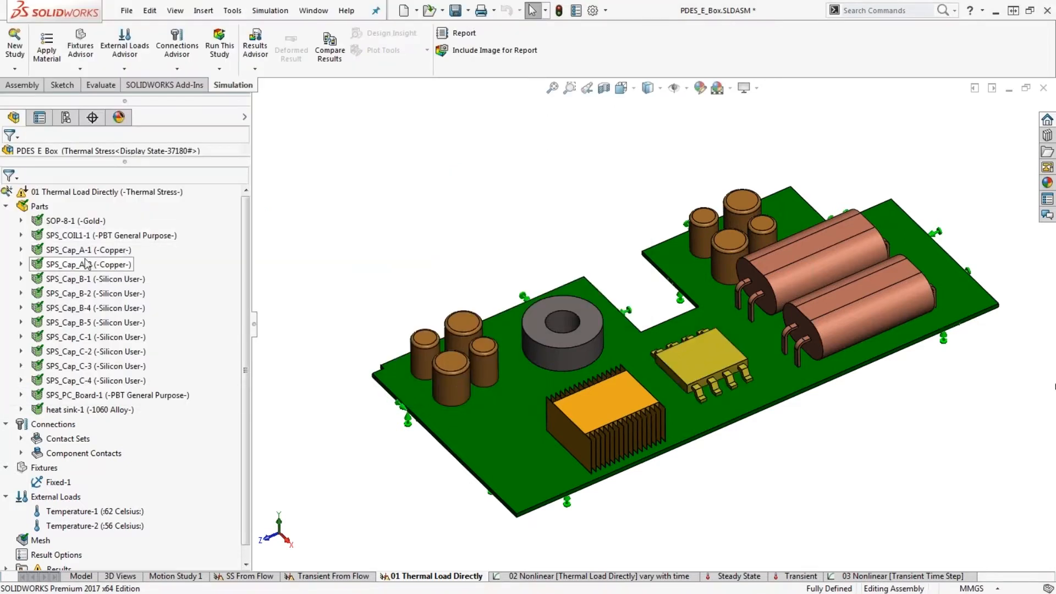
Highlight the coil and the Cap_A, Cap_B and Cap_C parts one by one to check their assigned materials, then collapse the parts list.
left_click(91, 236)
left_click(88, 251)
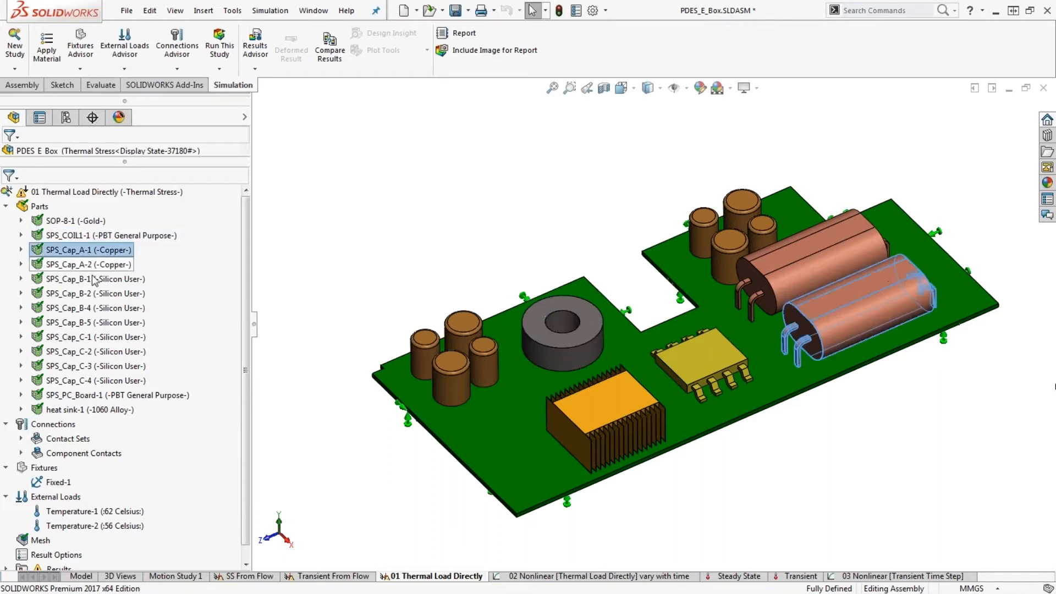
left_click(85, 279)
left_click(84, 293)
left_click(82, 323)
left_click(84, 337)
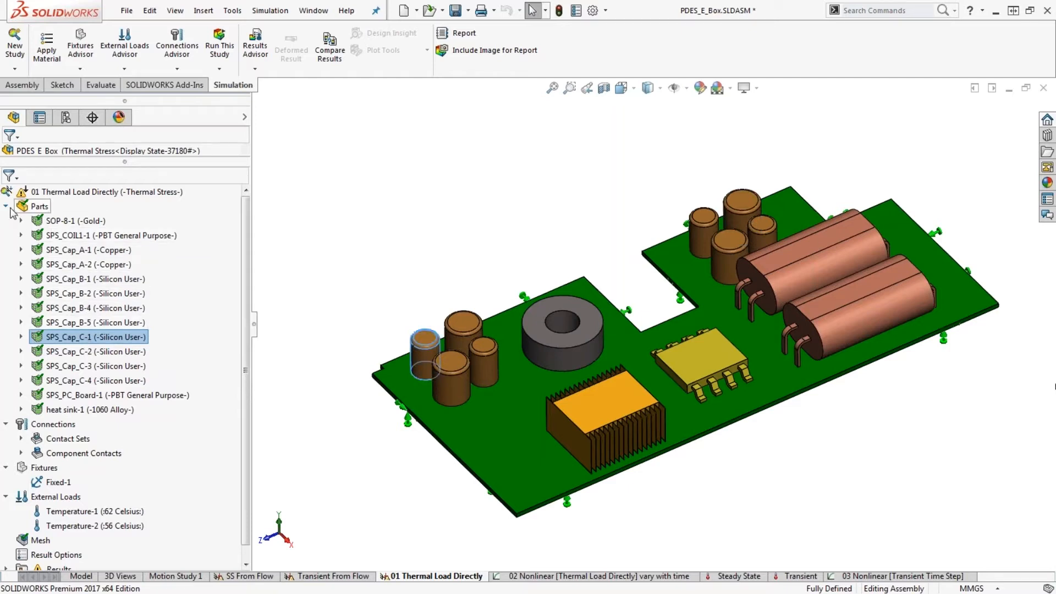
left_click(7, 207)
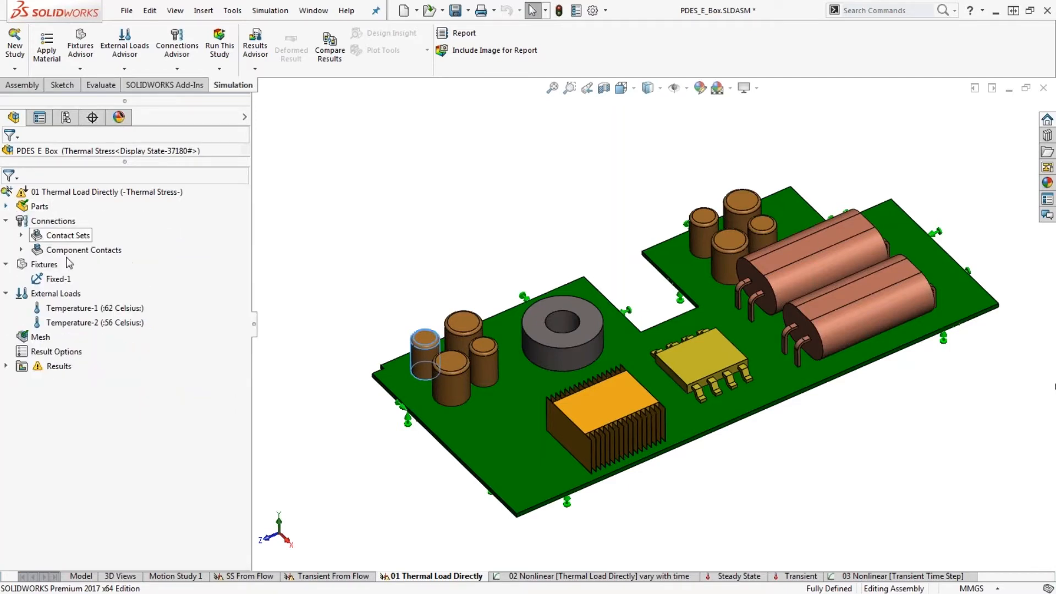
Examine the bonded contact sets between the PC board and the SOP-8 and coil parts, then collapse the contact sets.
left_click(21, 235)
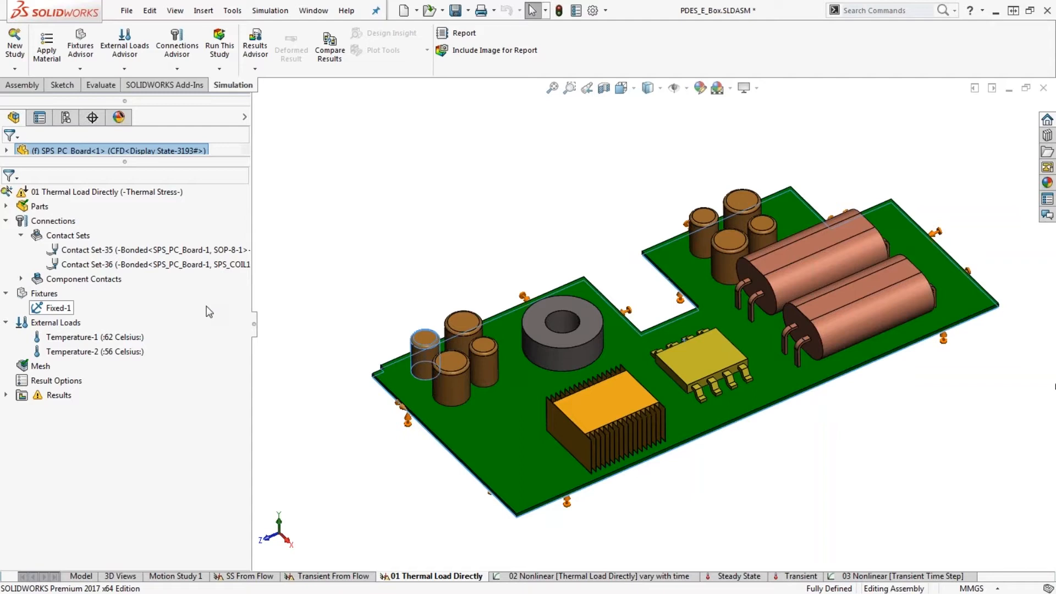
left_click(60, 235)
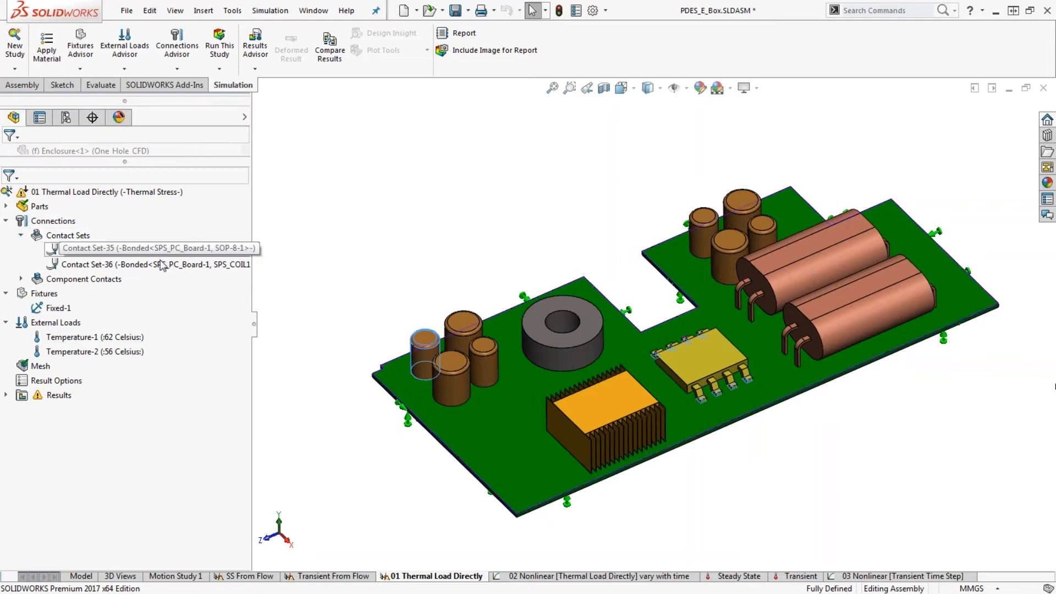
left_click(88, 264)
left_click(61, 235)
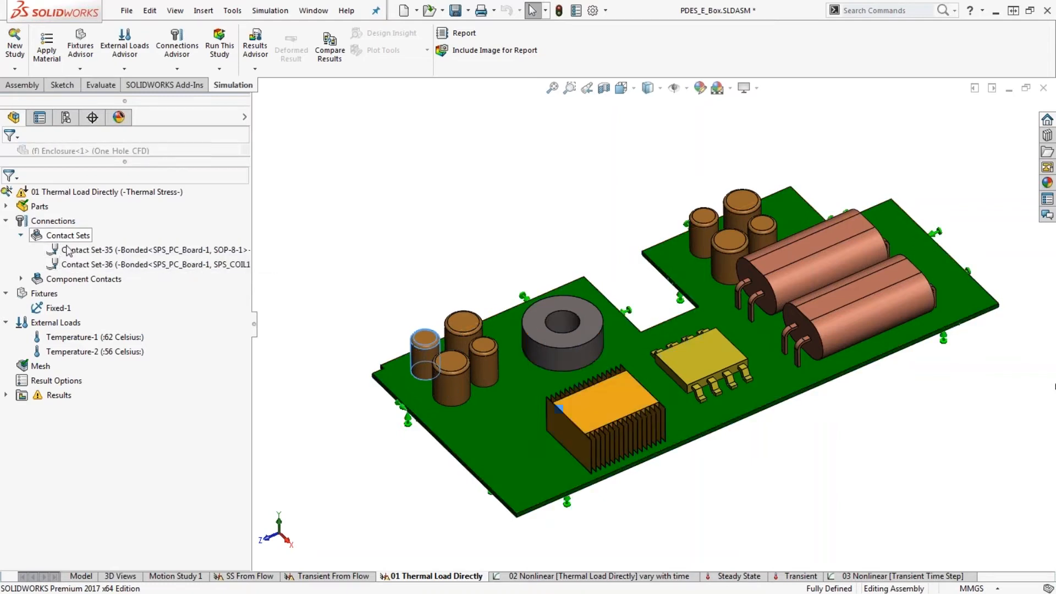
left_click(21, 235)
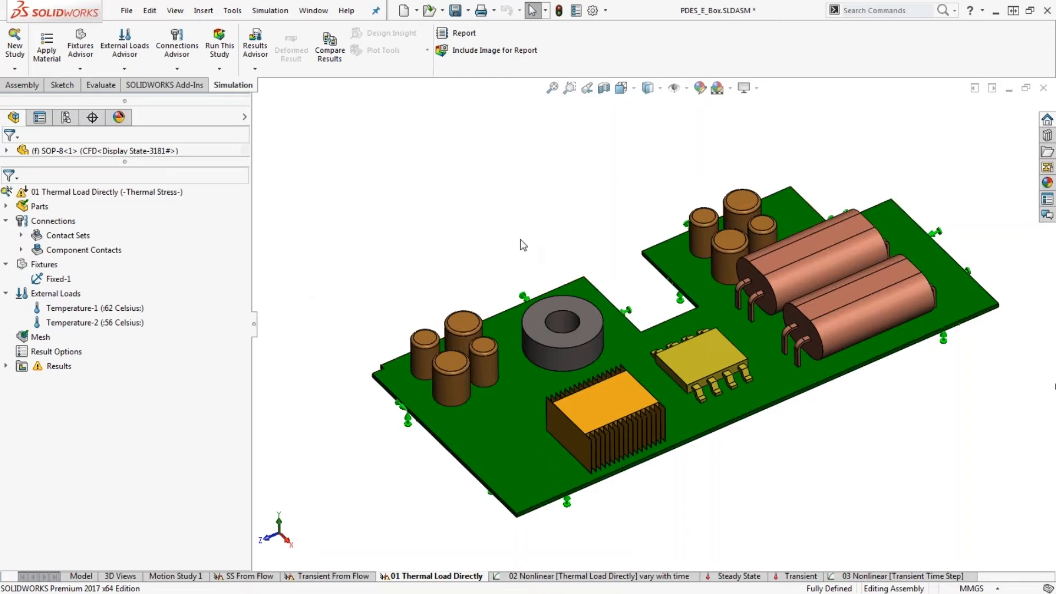
Inspect the Fixed-1 fixture applied to the underside of the PC board.
middle_click_drag(668, 429, 674, 289)
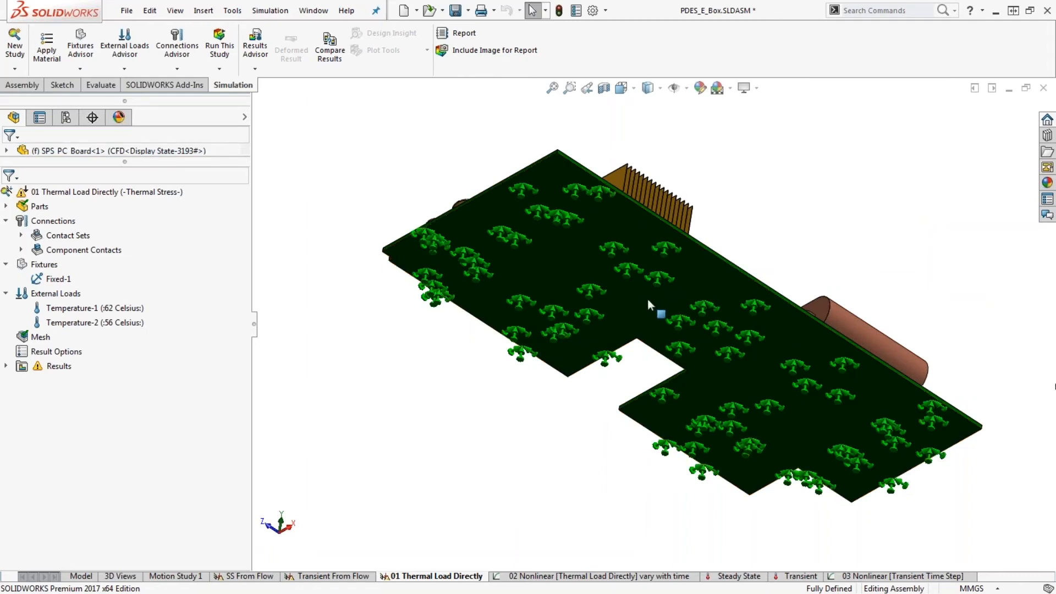
scroll(648, 298, "down", 1)
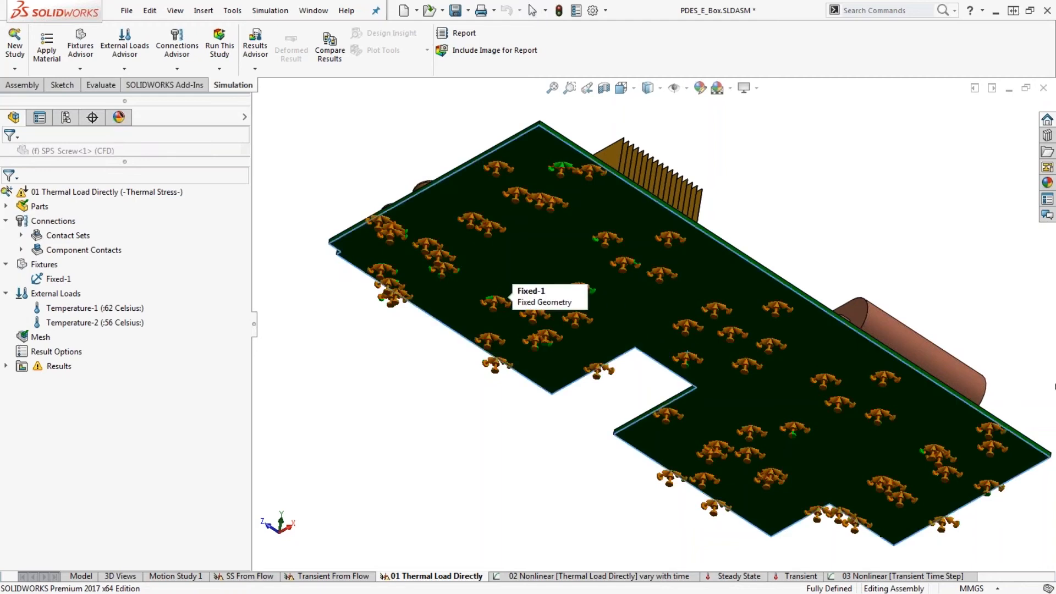
left_click(401, 376)
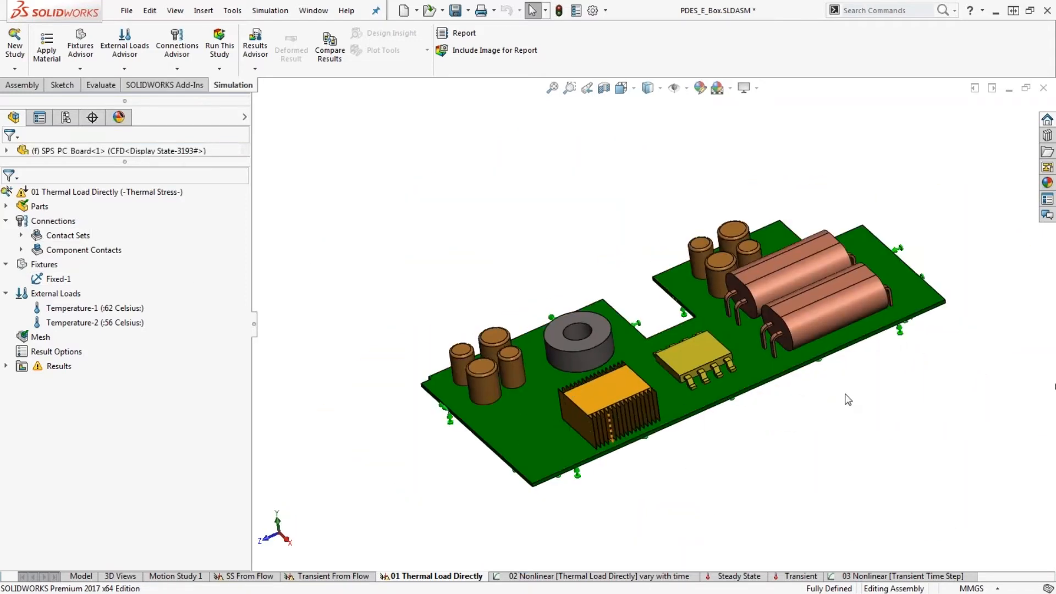
Check the available external load types and open the definition of the 62 °C temperature load on the heat sink.
scroll(848, 400, "up", 2)
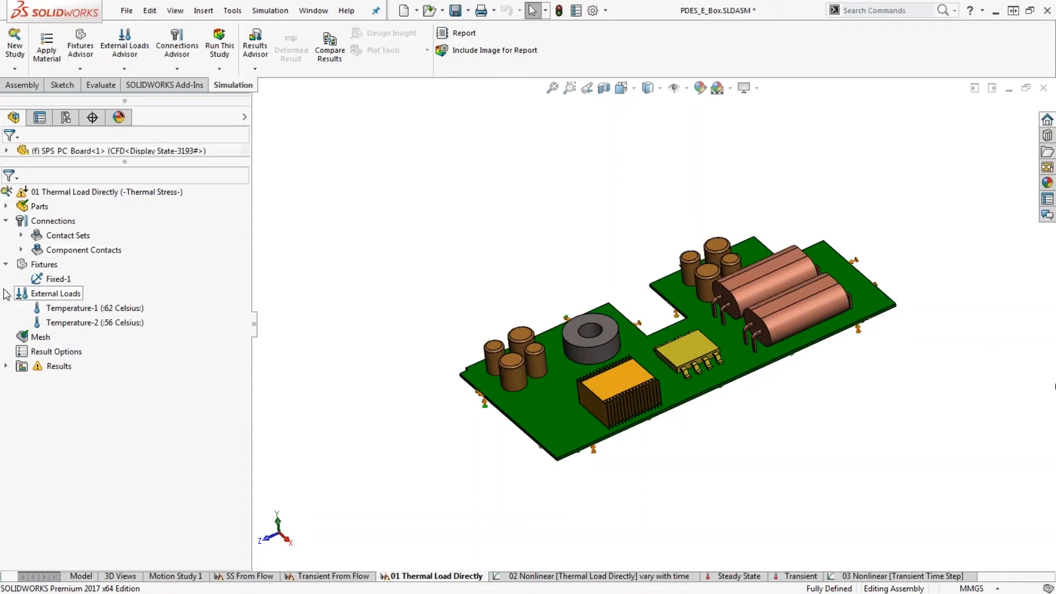
right_click(60, 294)
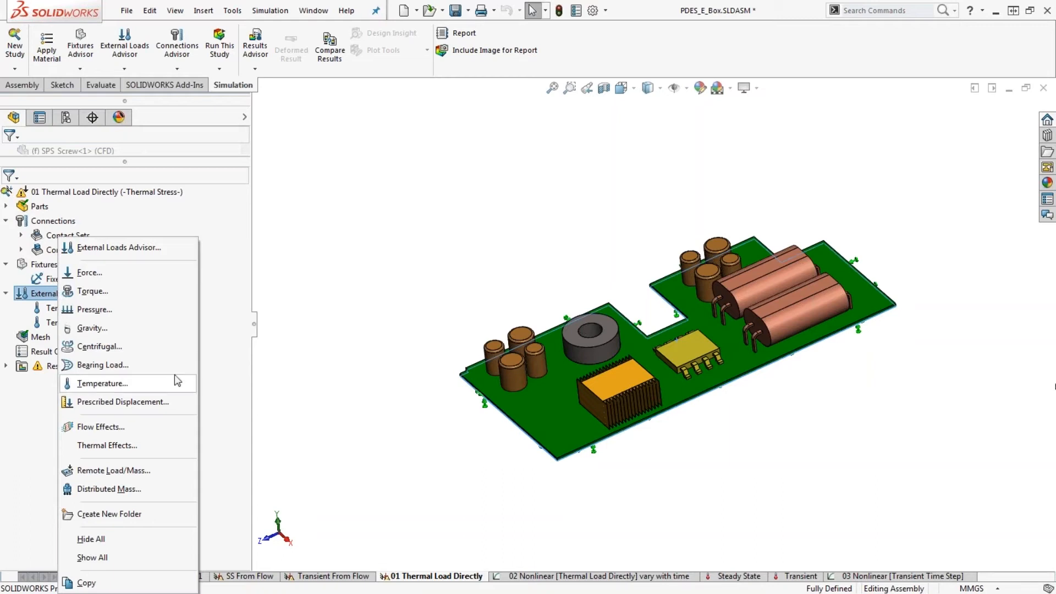
left_click(237, 362)
right_click(105, 310)
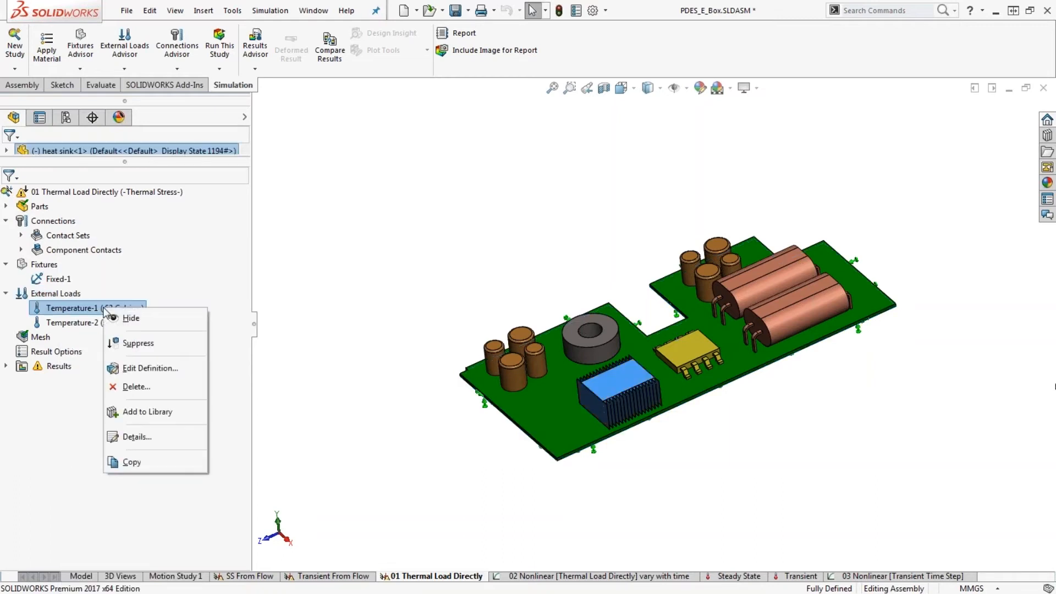
left_click(142, 368)
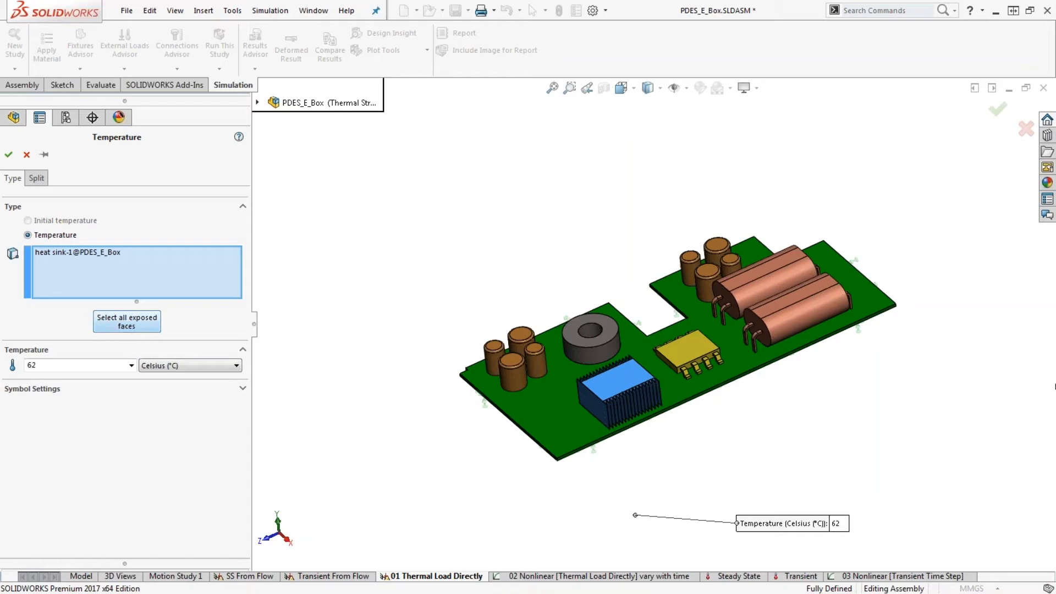
Clear the temperature load's selection and assign it to the whole heat sink component from the assembly structure.
right_click(113, 265)
left_click(137, 275)
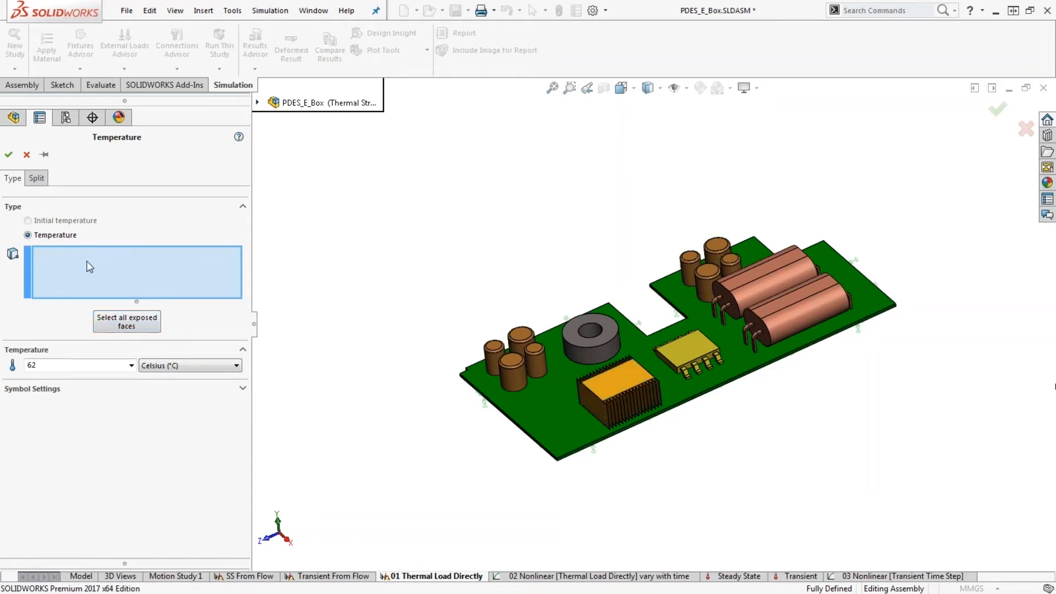
left_click(257, 102)
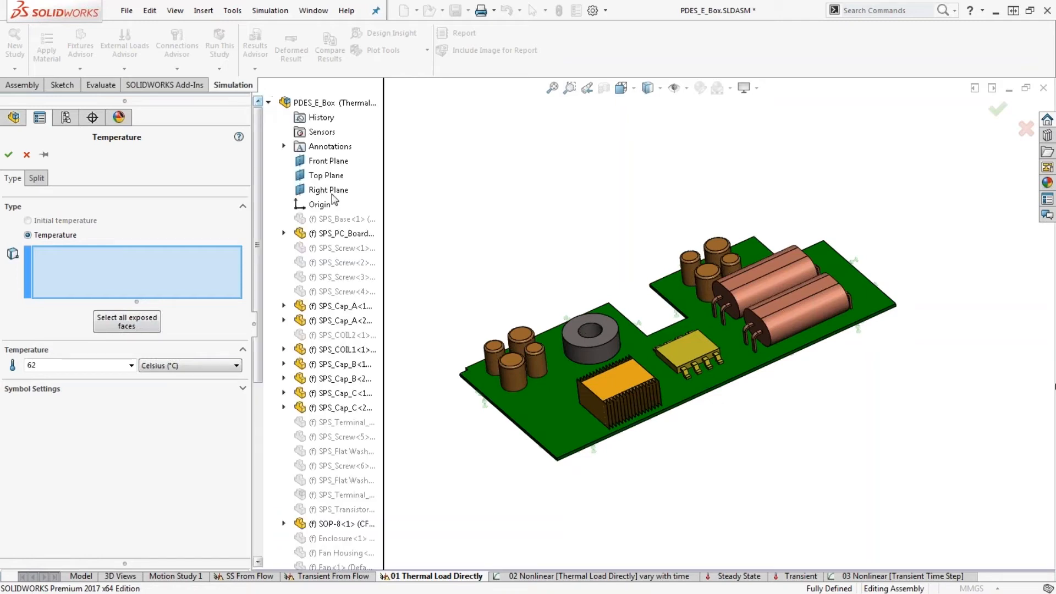
scroll(331, 309, "down", 7)
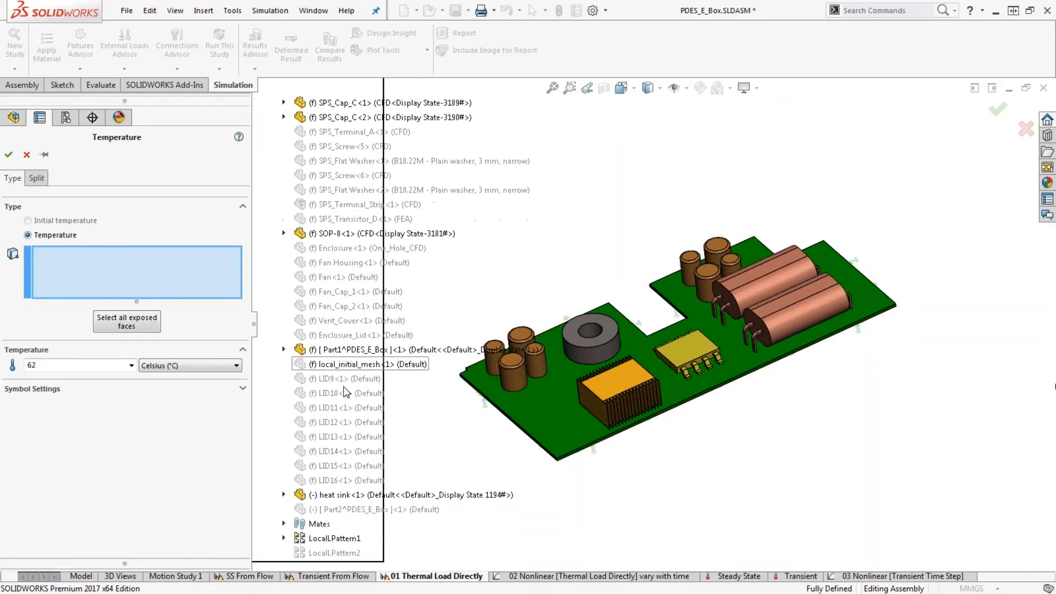
left_click(328, 498)
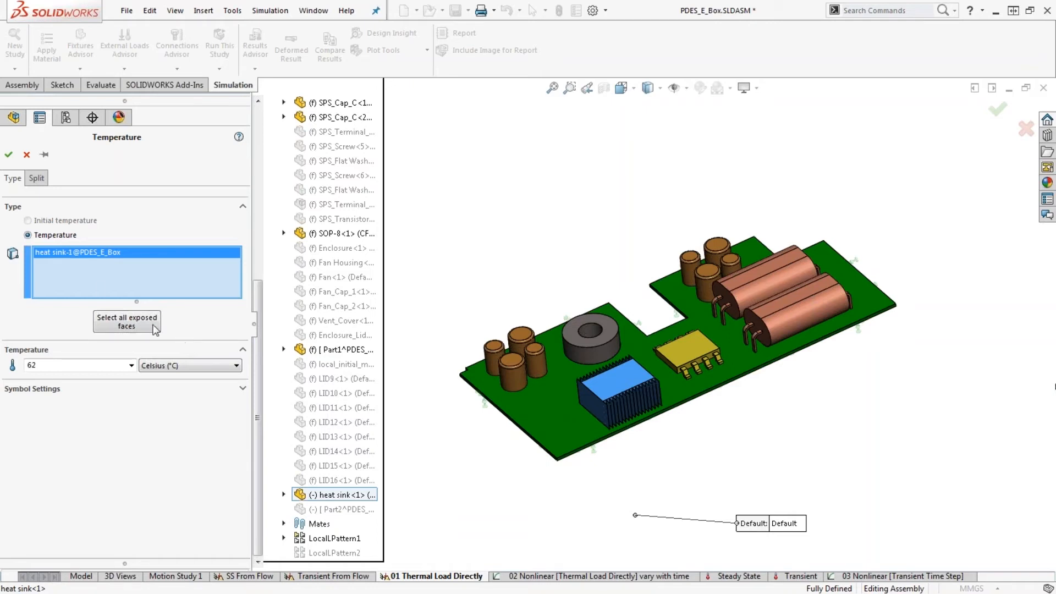
Clear the component selection and pick the heat sink's top face and one side face individually for the temperature load.
right_click(98, 278)
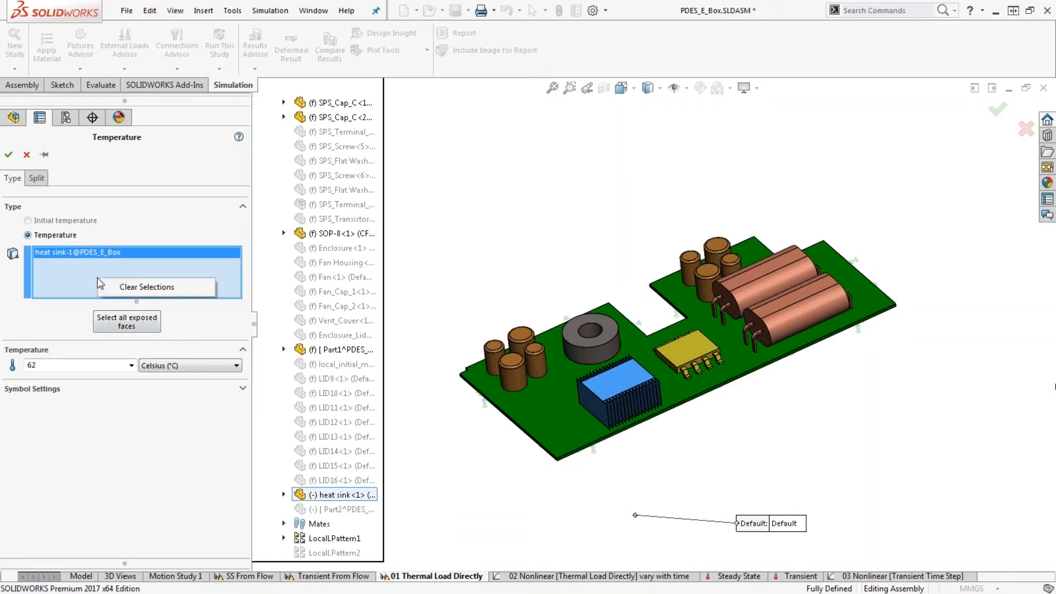
left_click(177, 287)
scroll(622, 385, "down", 5)
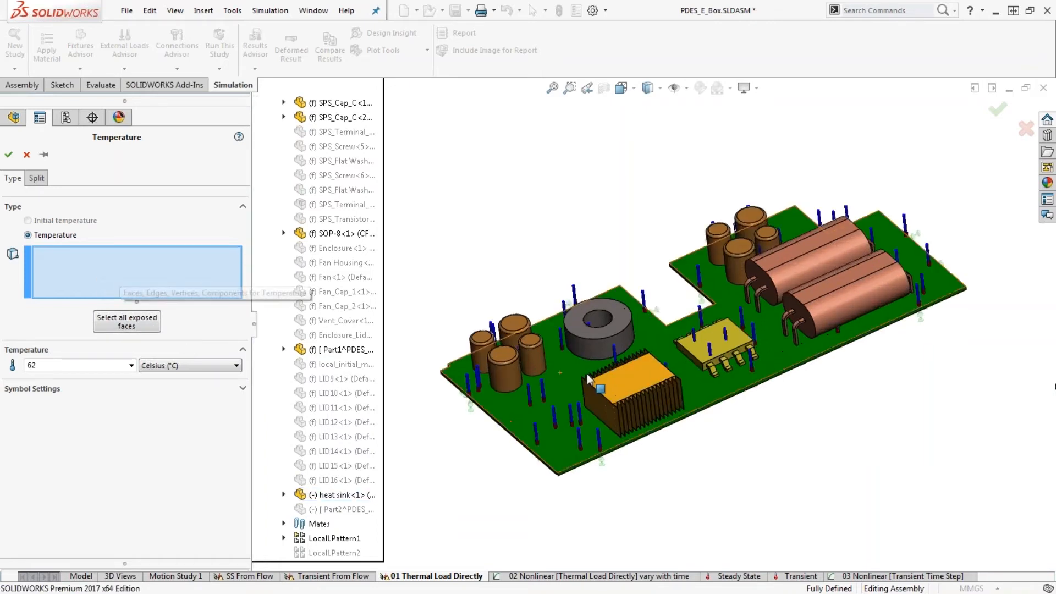
left_click(627, 379)
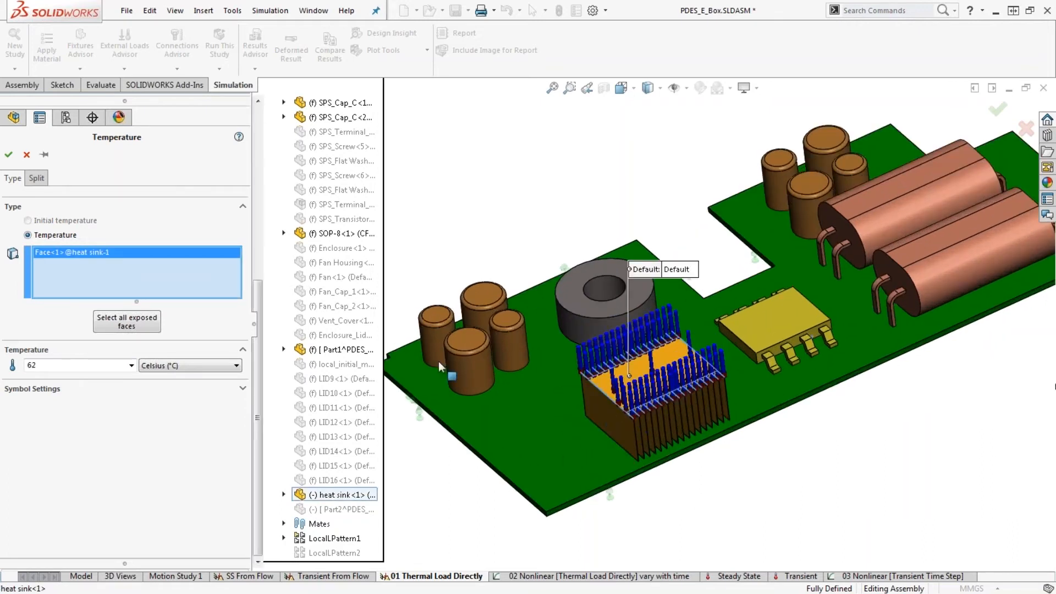
left_click(599, 411)
Replace the picked faces with the whole heat sink component, then discard the edits to the temperature load.
right_click(178, 284)
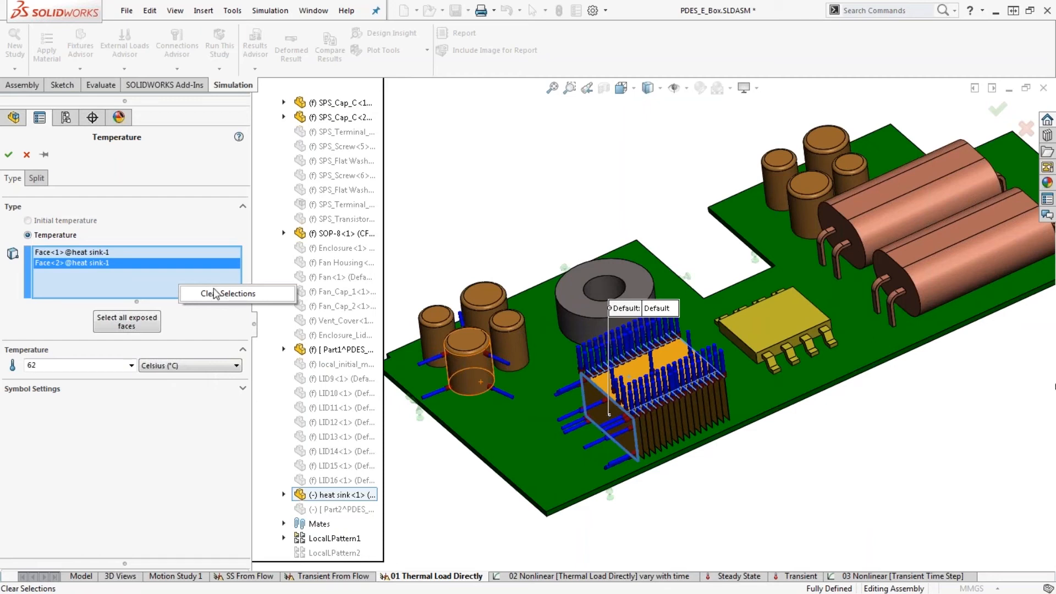
left_click(215, 293)
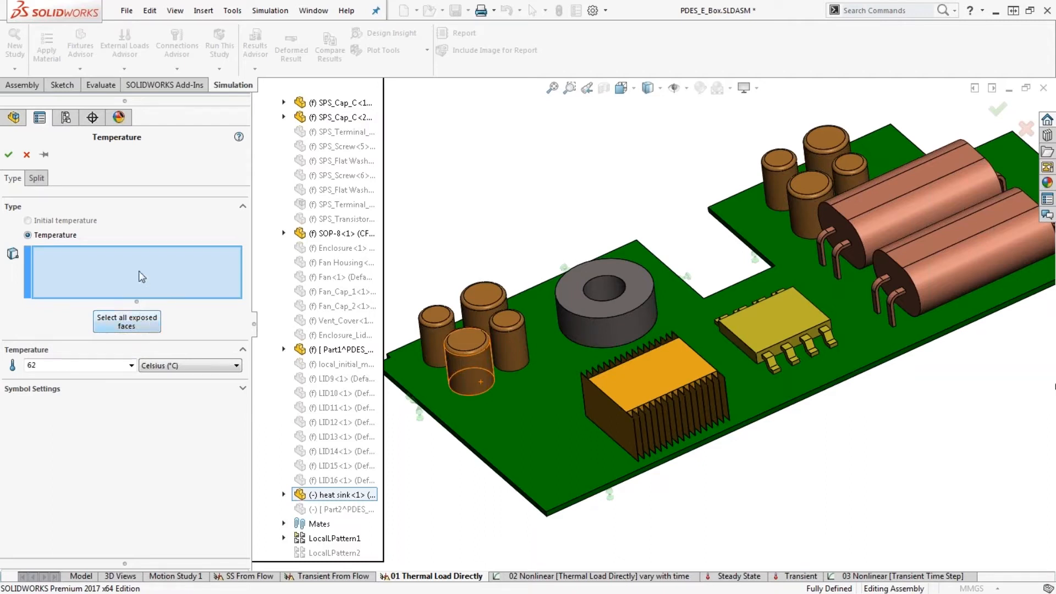
left_click(338, 496)
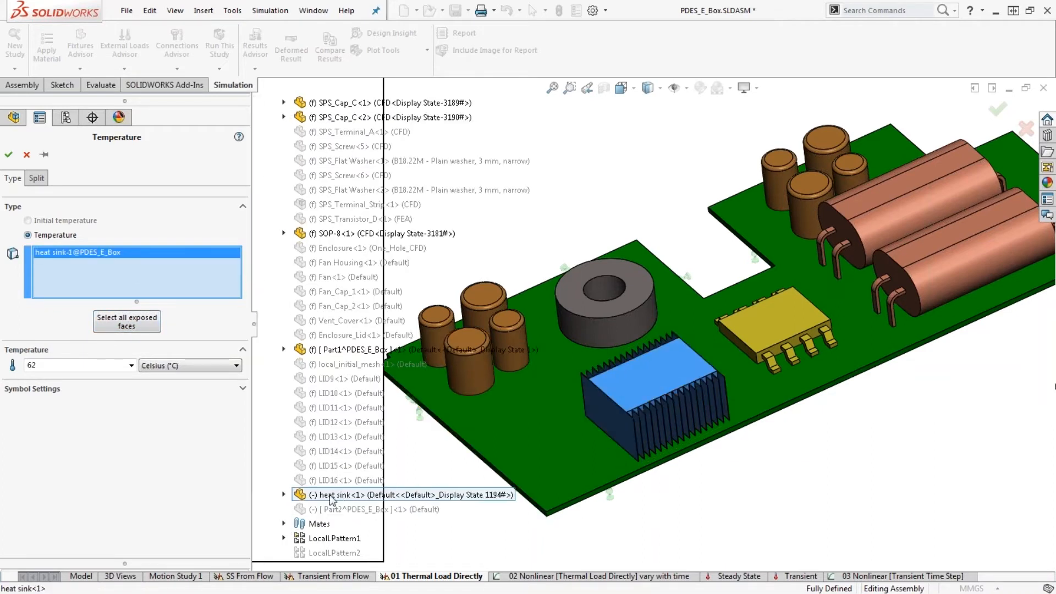
left_click(26, 156)
key("f")
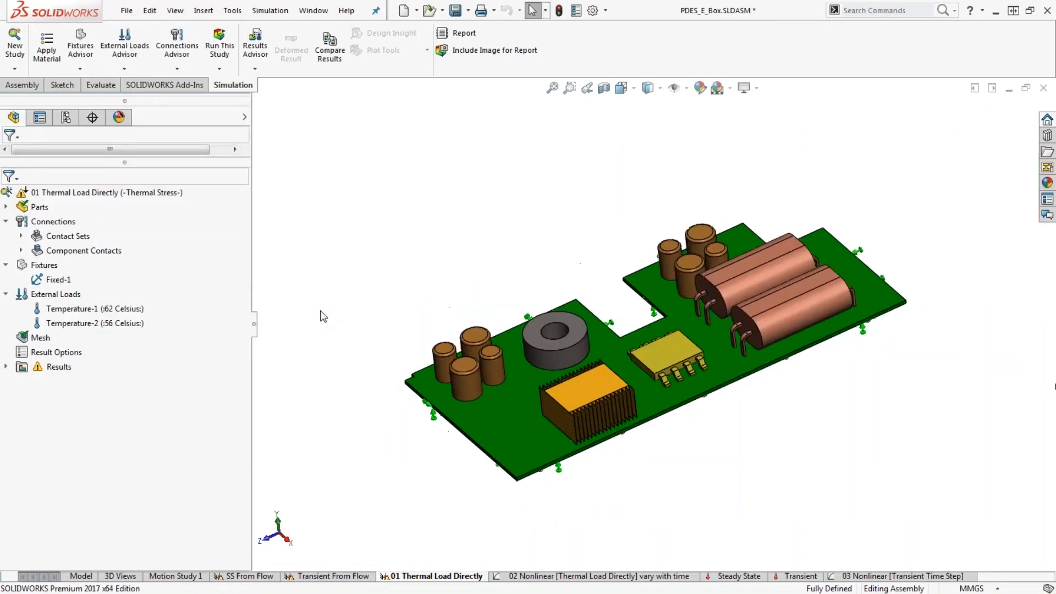
Review the 56 °C temperature load on the SOP-8 chip, close it without changes, and recheck the available external load types.
right_click(92, 320)
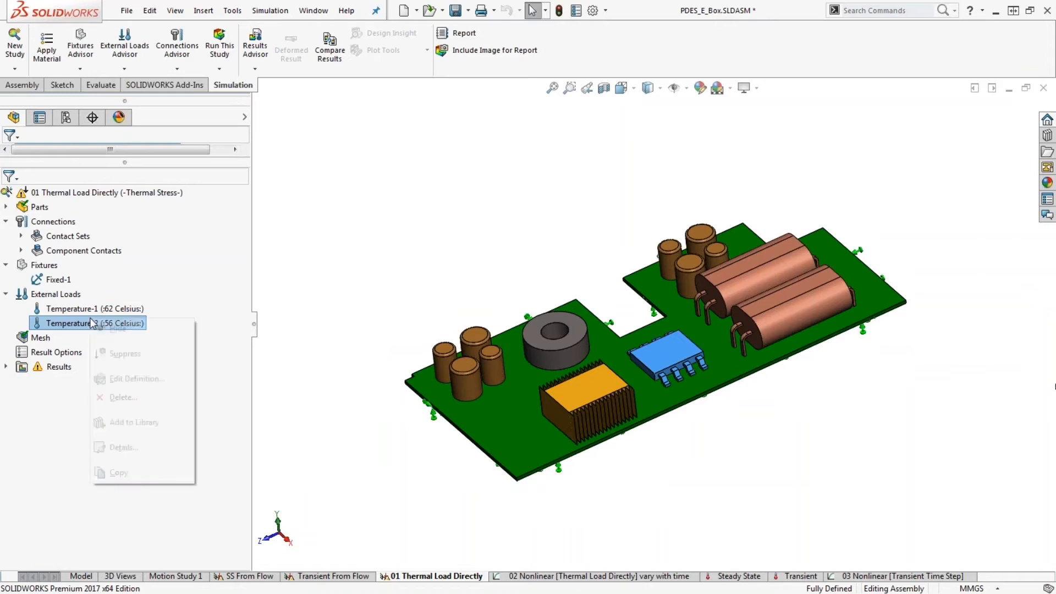
left_click(132, 378)
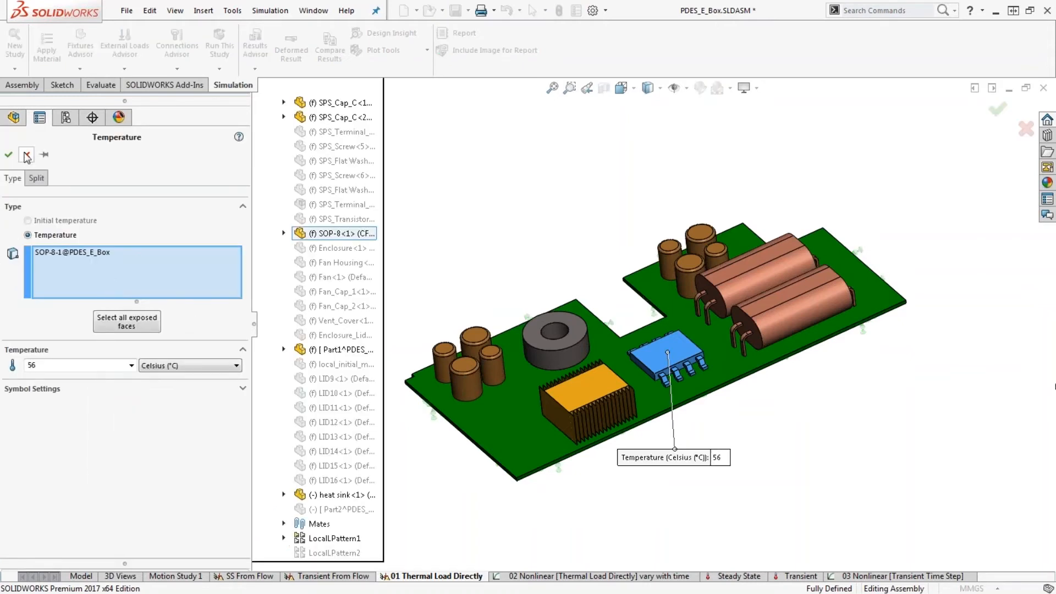
left_click(372, 262)
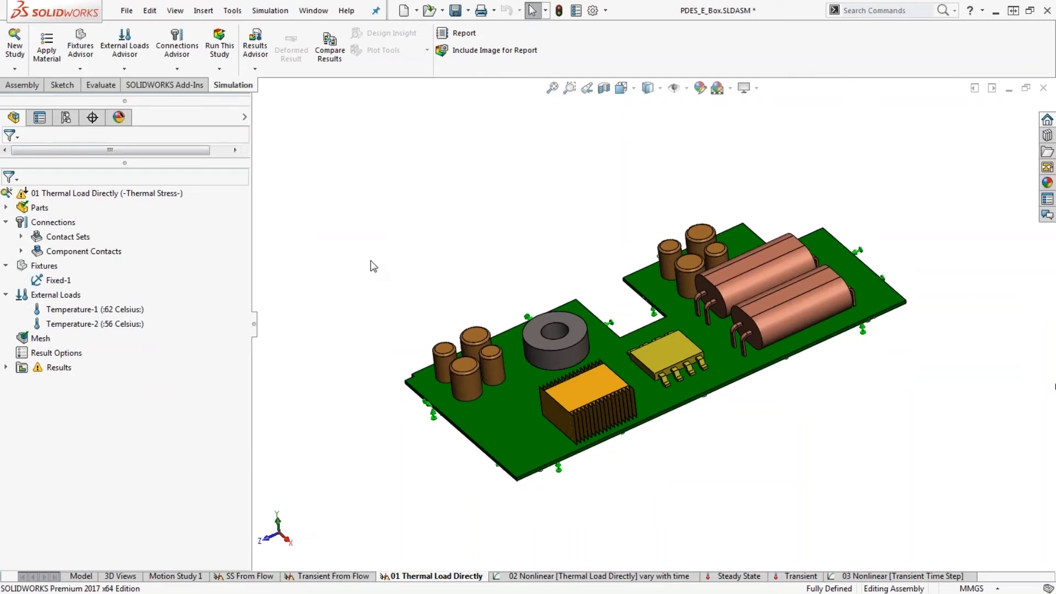
right_click(62, 299)
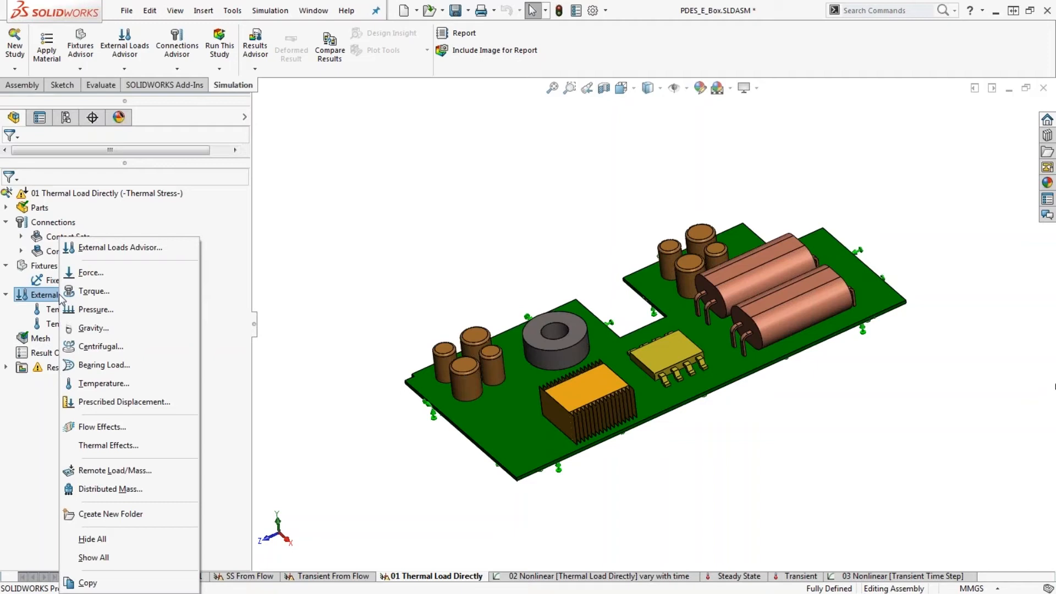
left_click(416, 281)
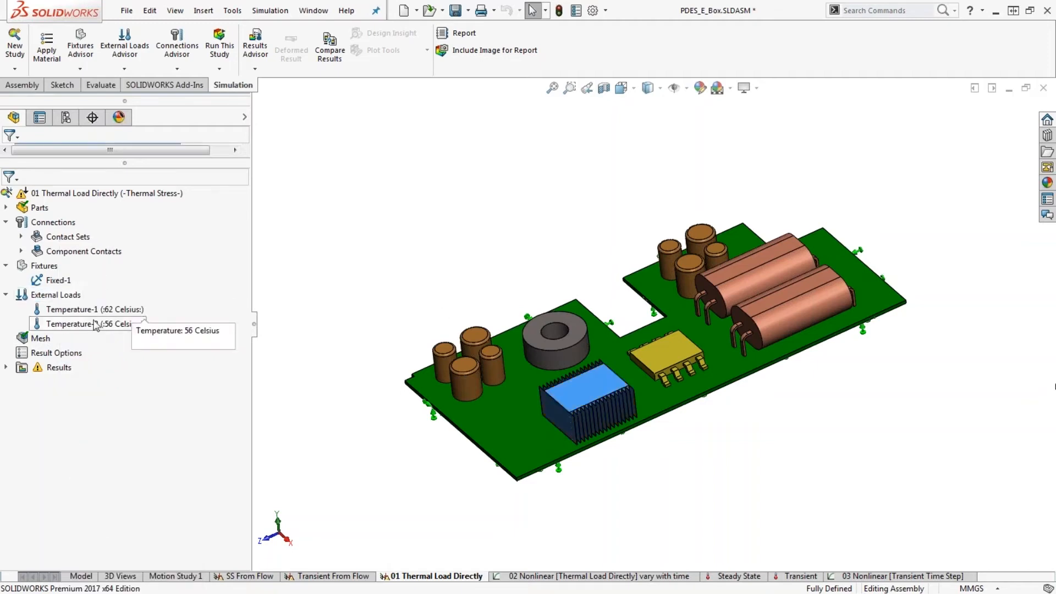
Expand the study results and show the von Mises stress, resultant displacement and equivalent strain plots in turn.
double_click(23, 369)
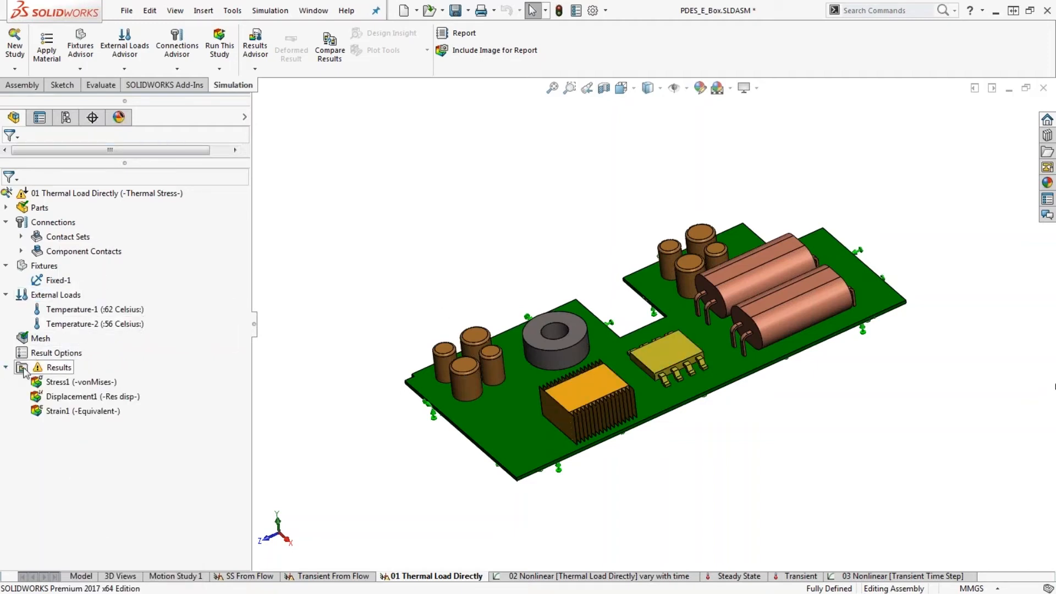
double_click(61, 382)
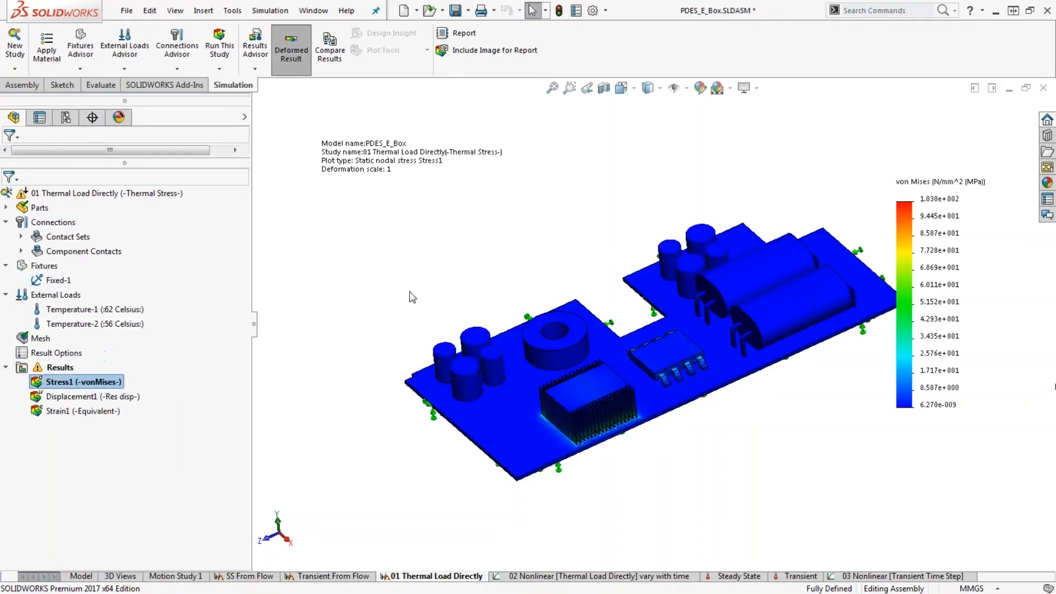
left_click(81, 401)
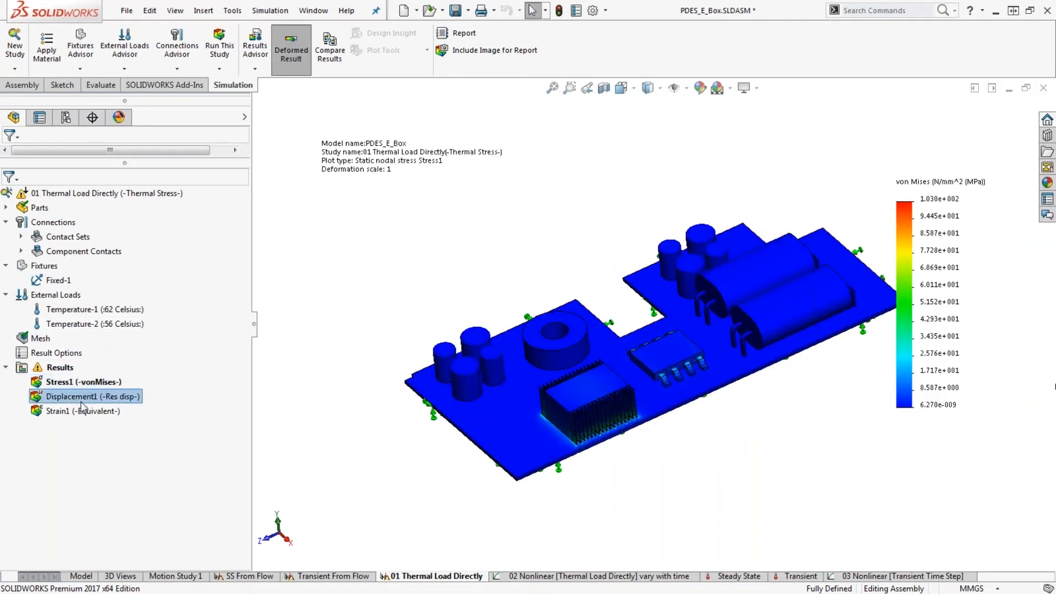
double_click(81, 400)
left_click(84, 410)
double_click(84, 411)
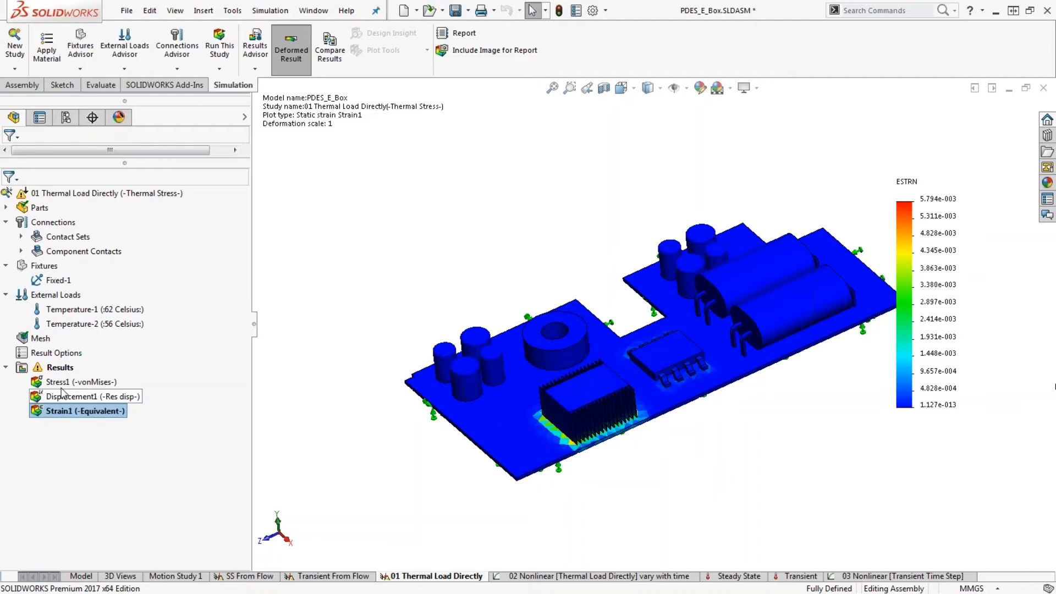
Show the von Mises stress plot again and examine the stress distribution around the heat sink and across the board.
left_click(61, 381)
double_click(62, 382)
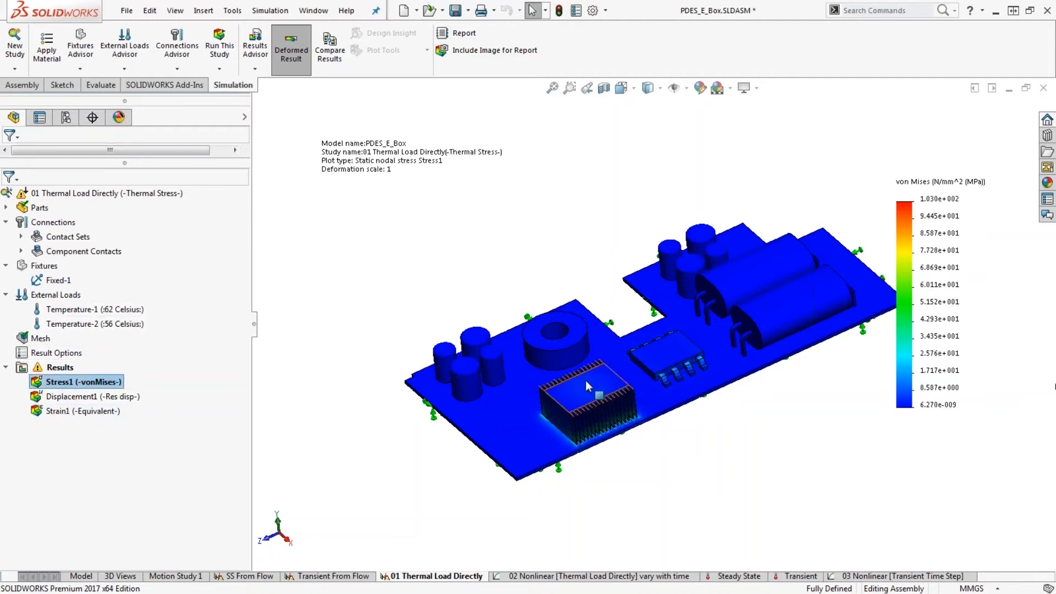
scroll(745, 353, "up", 3)
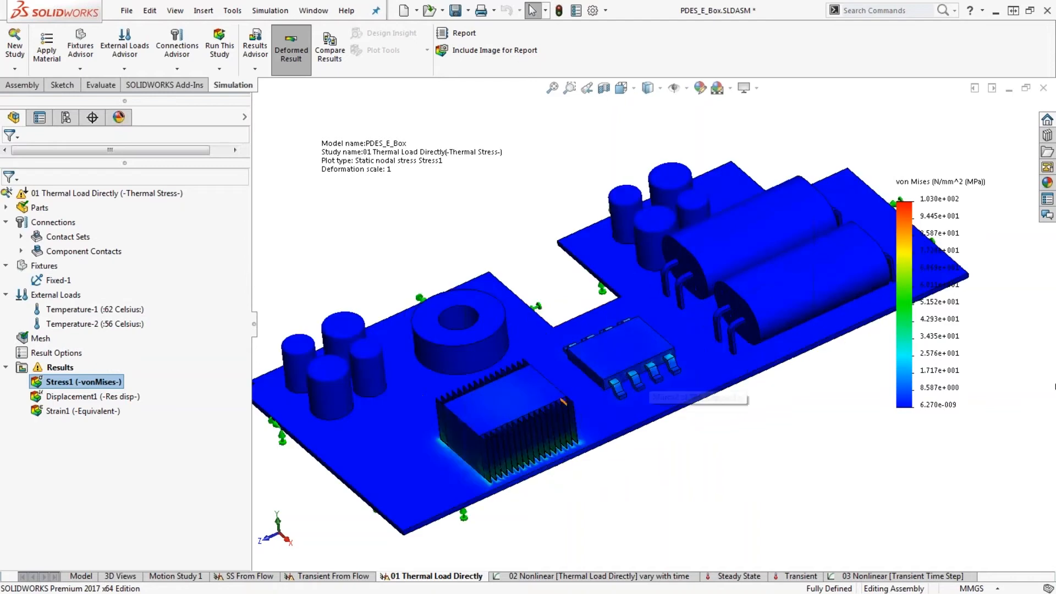
scroll(544, 444, "up", 3)
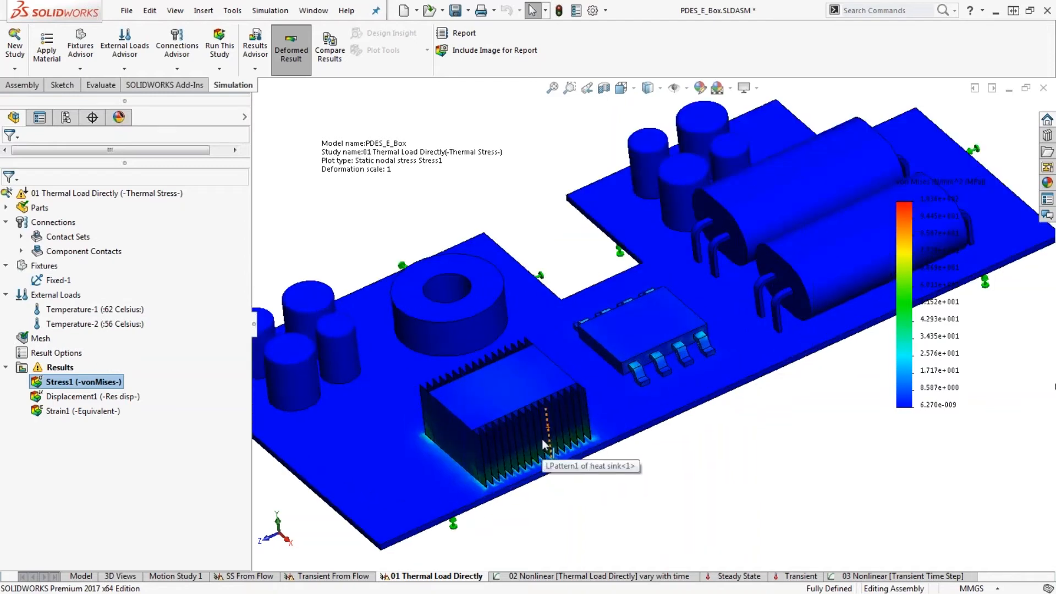
scroll(542, 439, "down", 3)
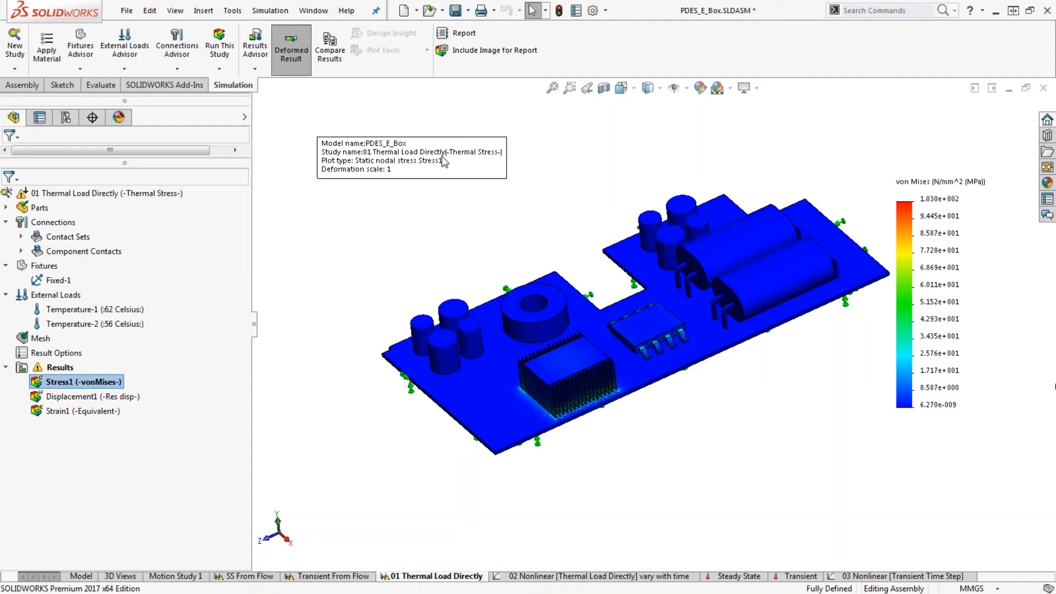
scroll(600, 379, "down", 5)
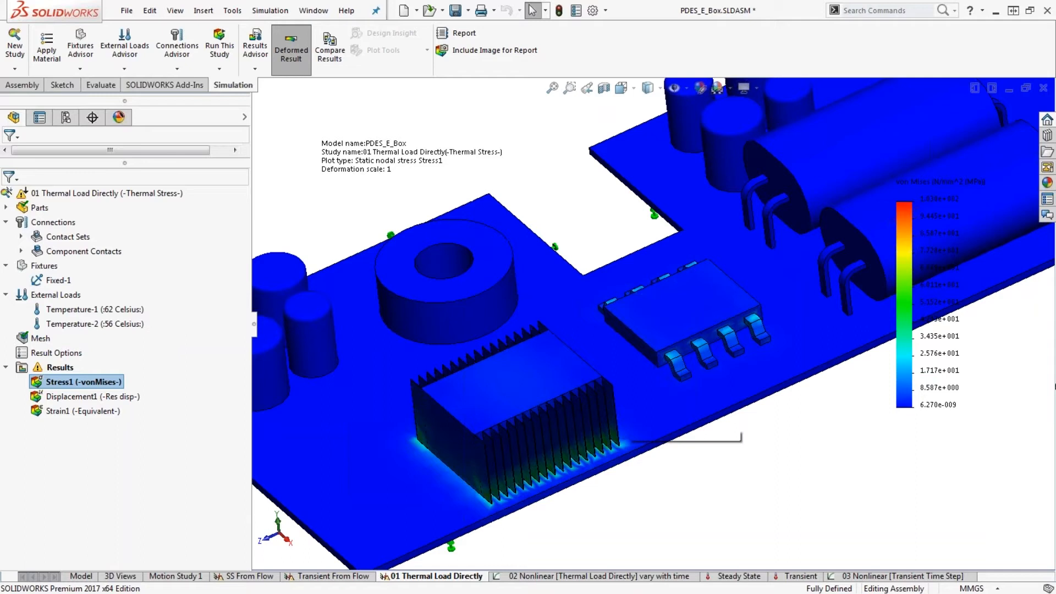
key("f")
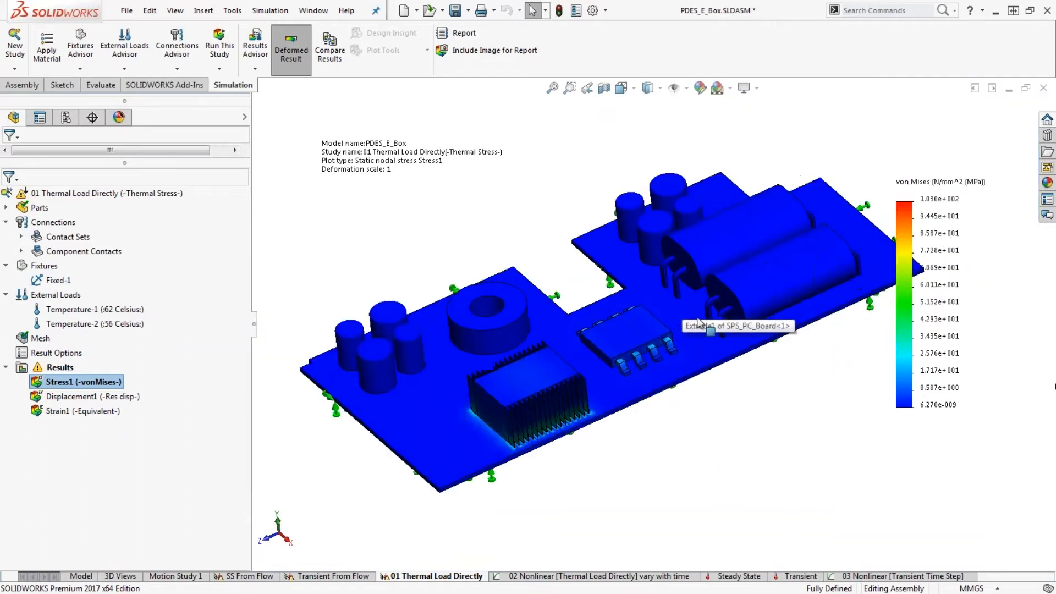
Inspect the von Mises stress up close at the base of the heat sink fins and on the SOP-8 leads.
scroll(450, 407, "up", 8)
scroll(470, 352, "up", 3)
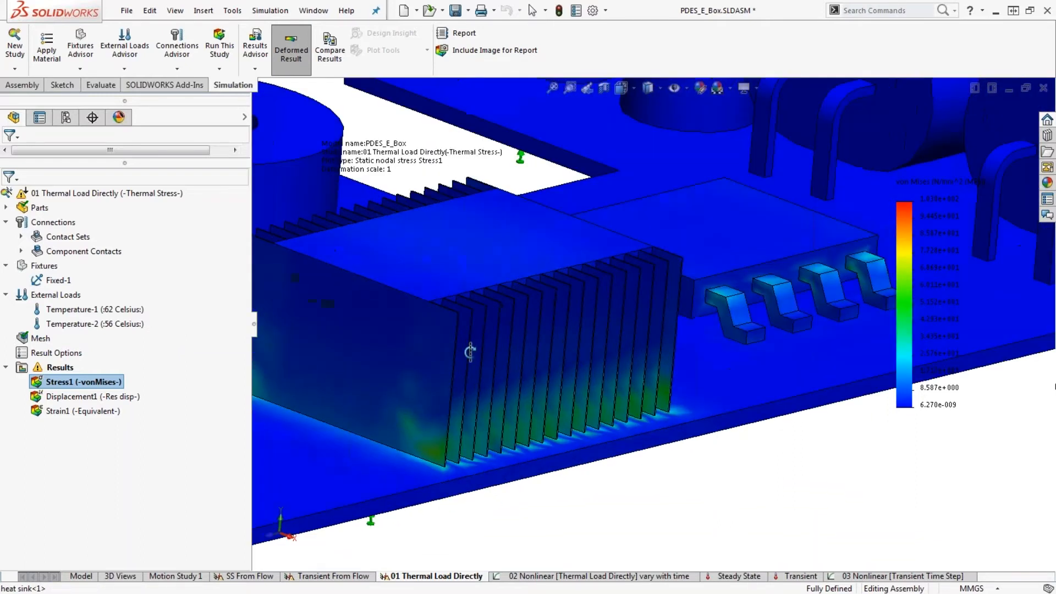
middle_click_drag(470, 352, 414, 358)
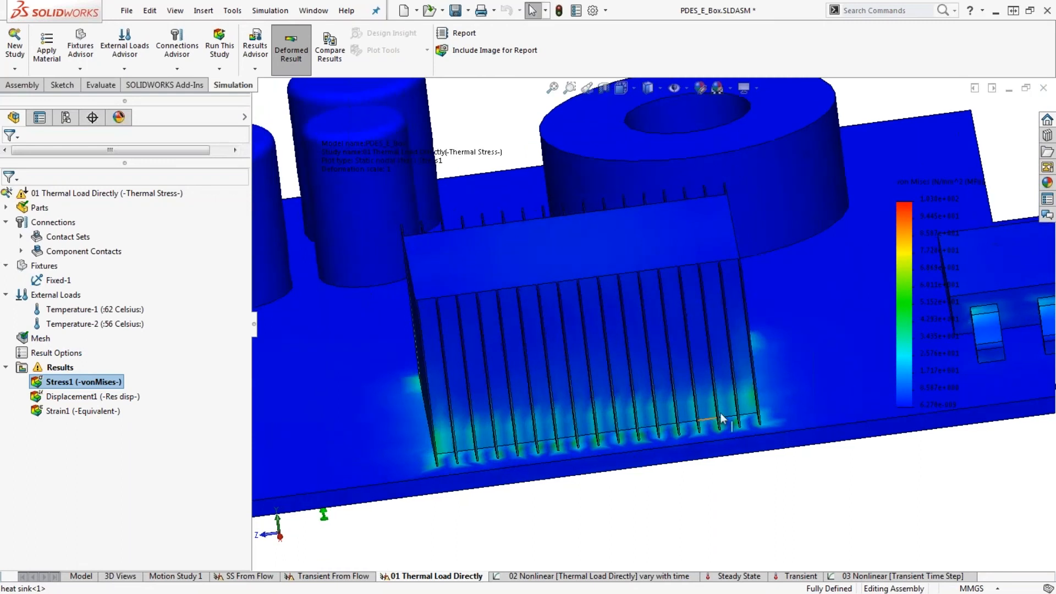
scroll(722, 420, "down", 6)
scroll(746, 339, "up", 8)
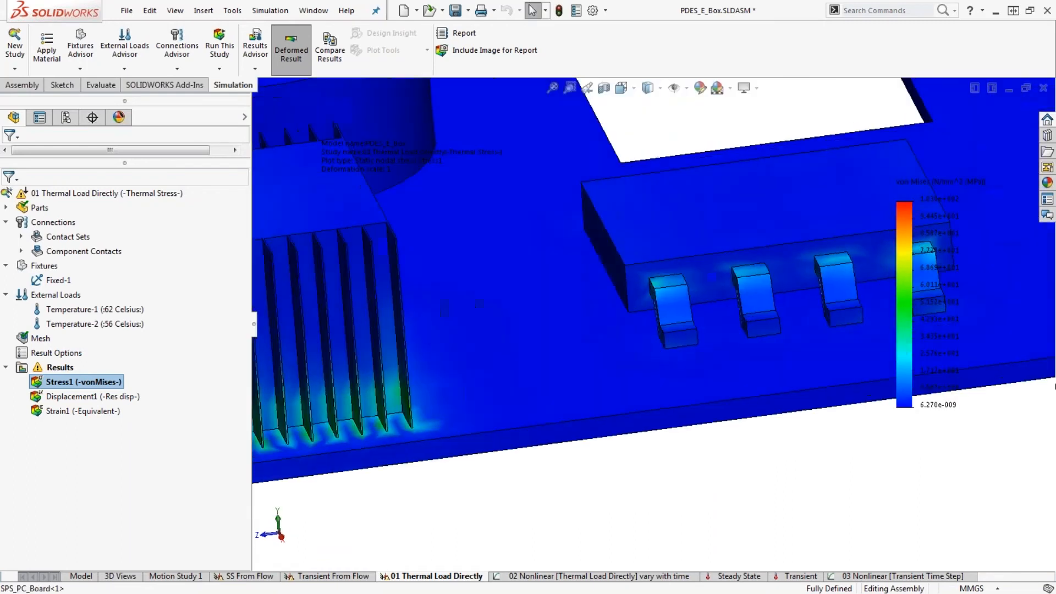
Show the resultant displacement plot and examine the deformation of the heat sink and SOP-8 chip on the full board.
key("f")
left_click(76, 398)
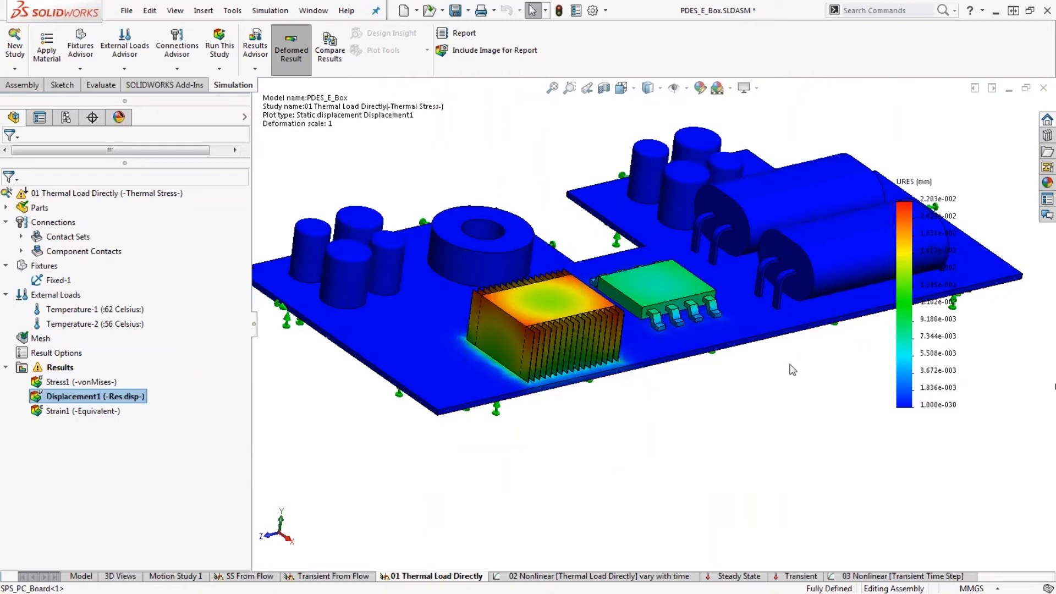
scroll(798, 274, "down", 3)
scroll(827, 236, "up", 1)
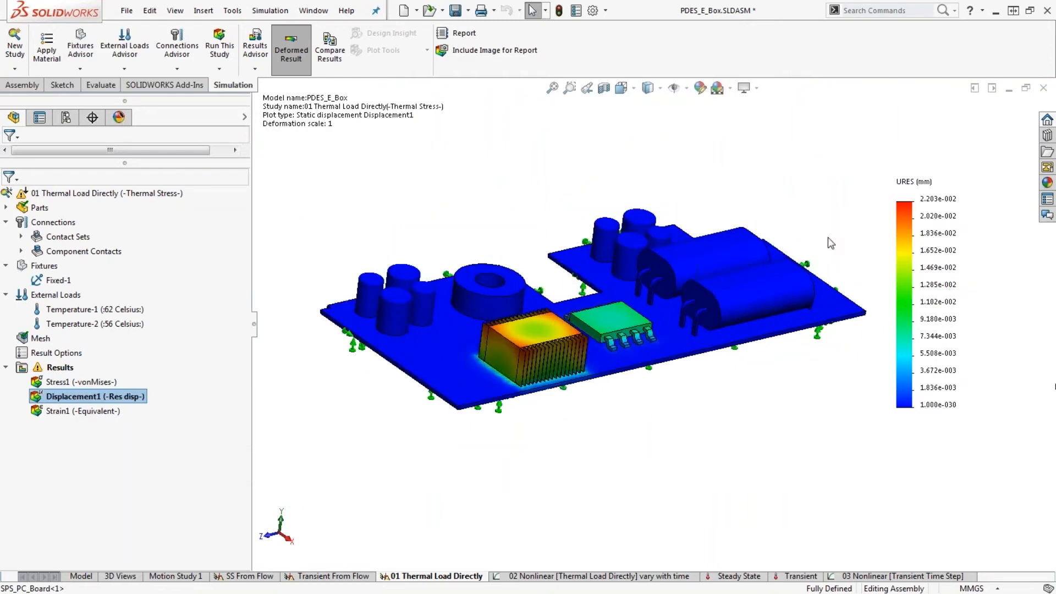
Examine the flow and thermal options of the 01 Thermal Load Directly study, showing the reference temperature at zero strain in Celsius.
middle_click_drag(598, 393, 605, 435)
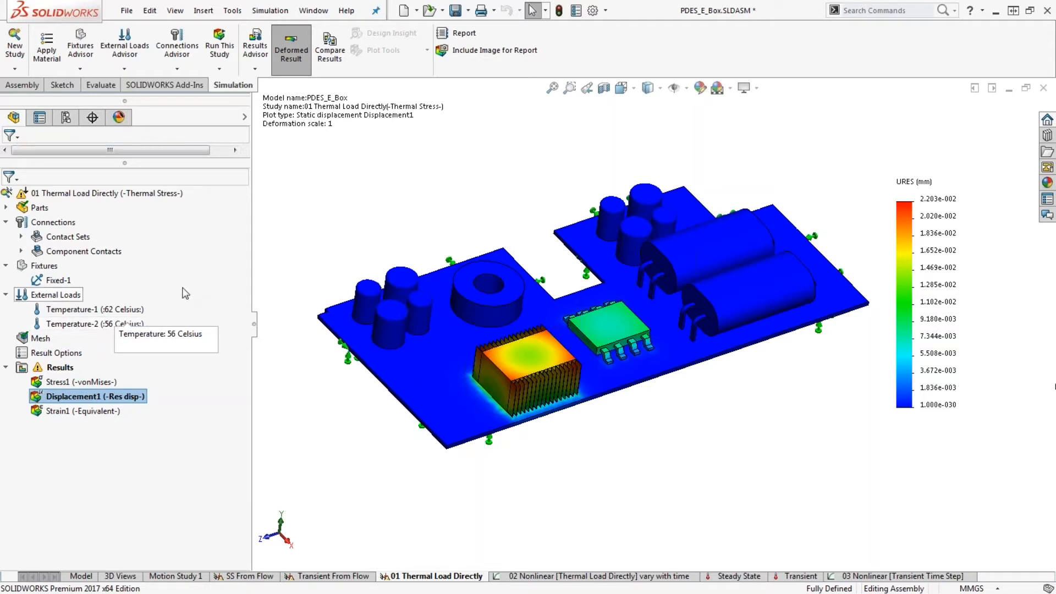
right_click(118, 196)
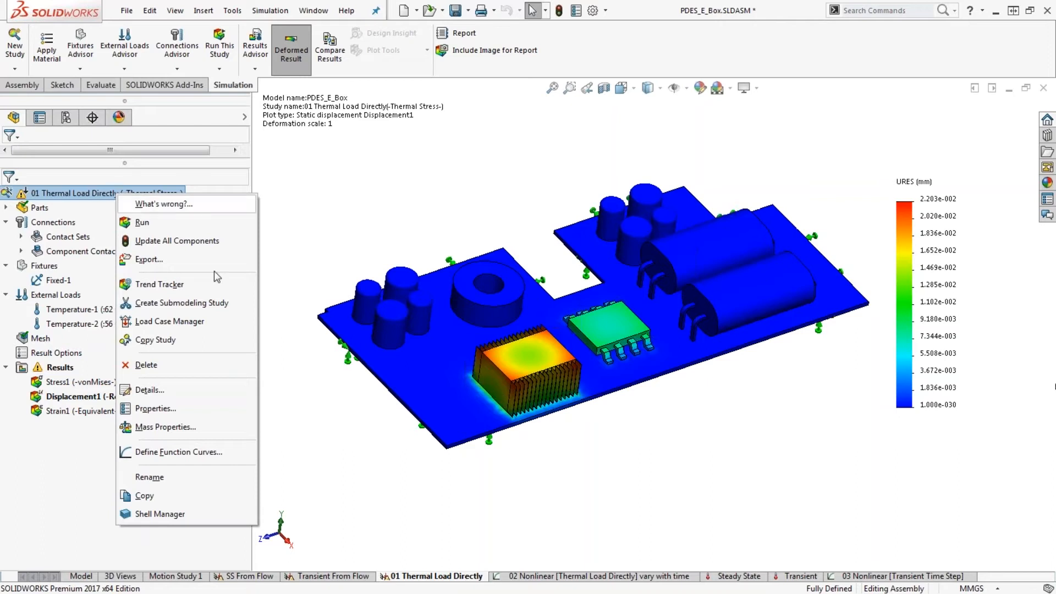
left_click(161, 409)
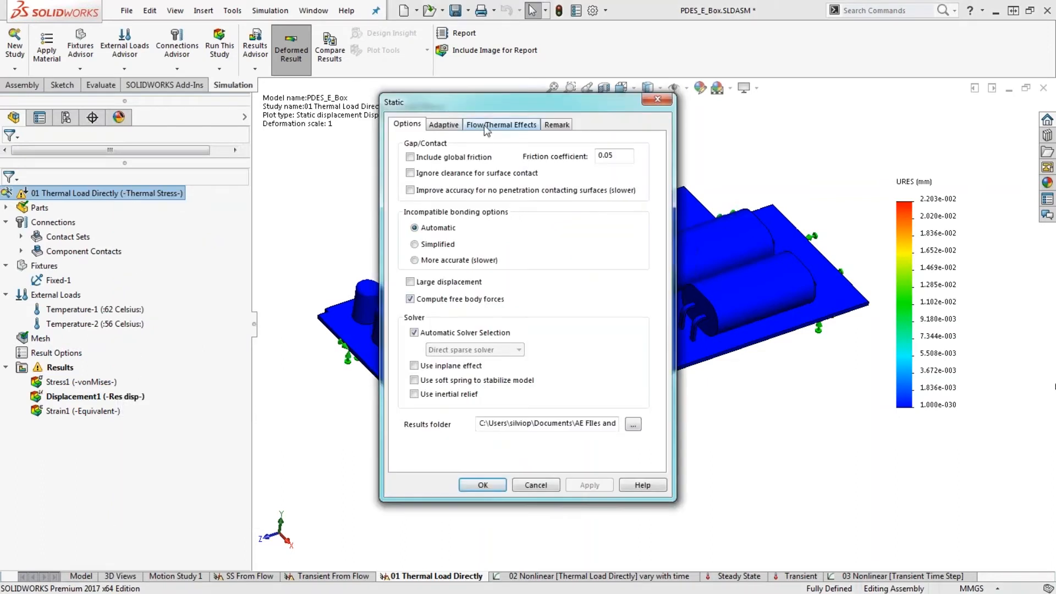
left_click(501, 125)
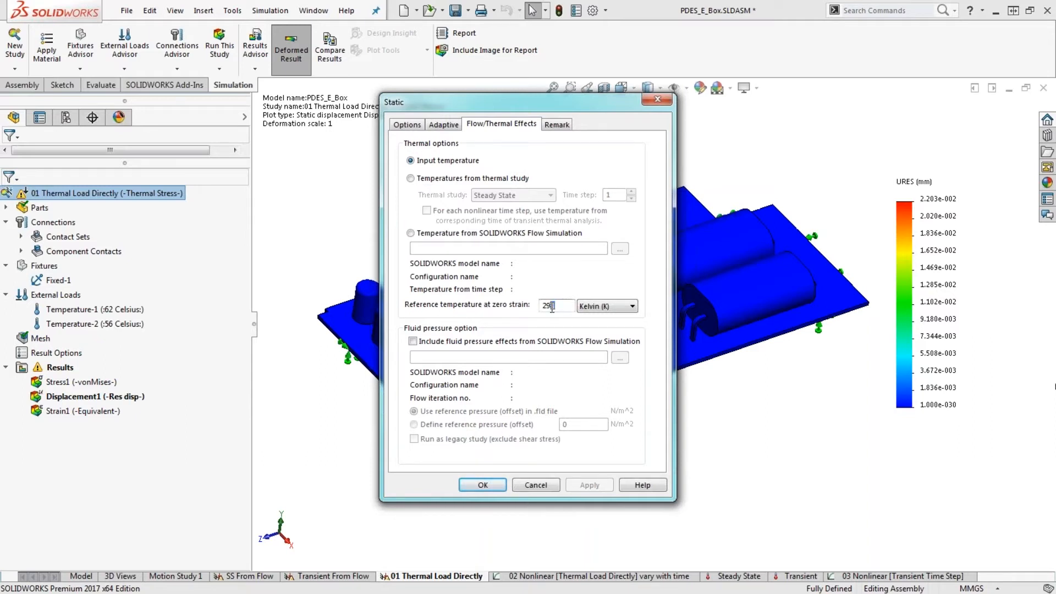
left_click(604, 308)
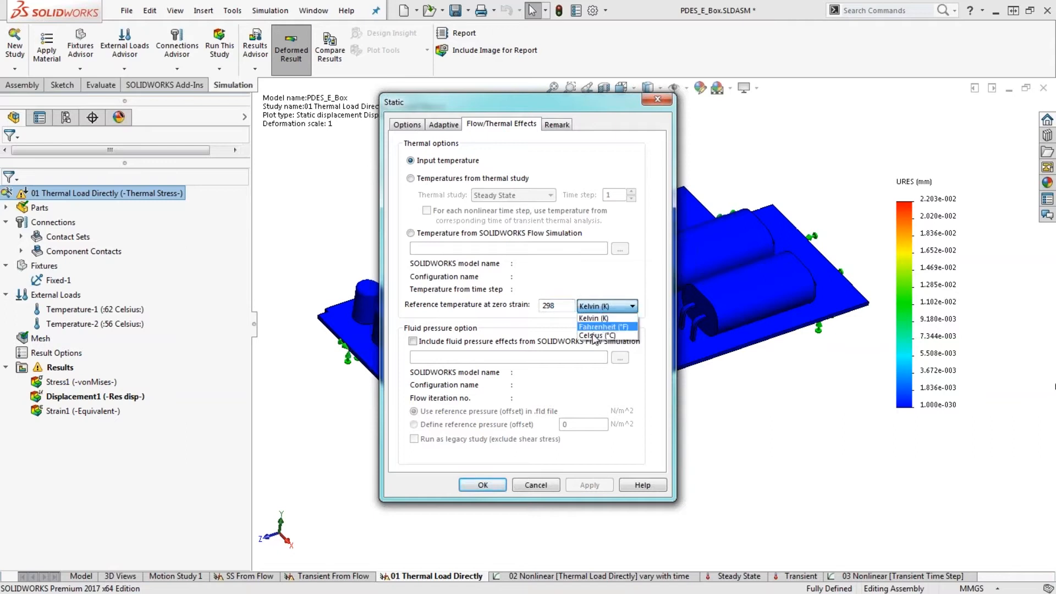
left_click(597, 336)
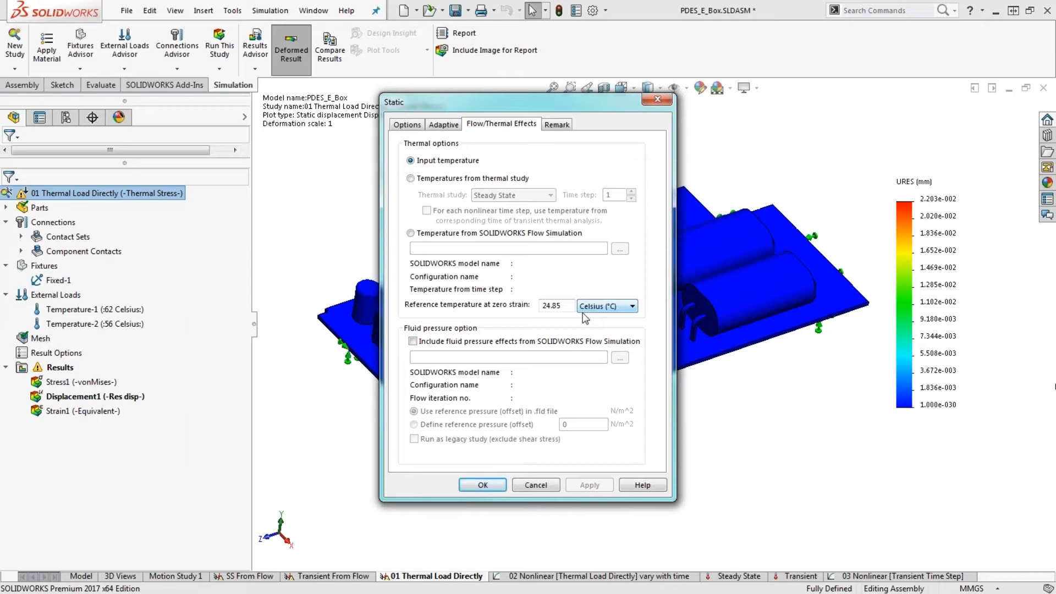
left_click(528, 487)
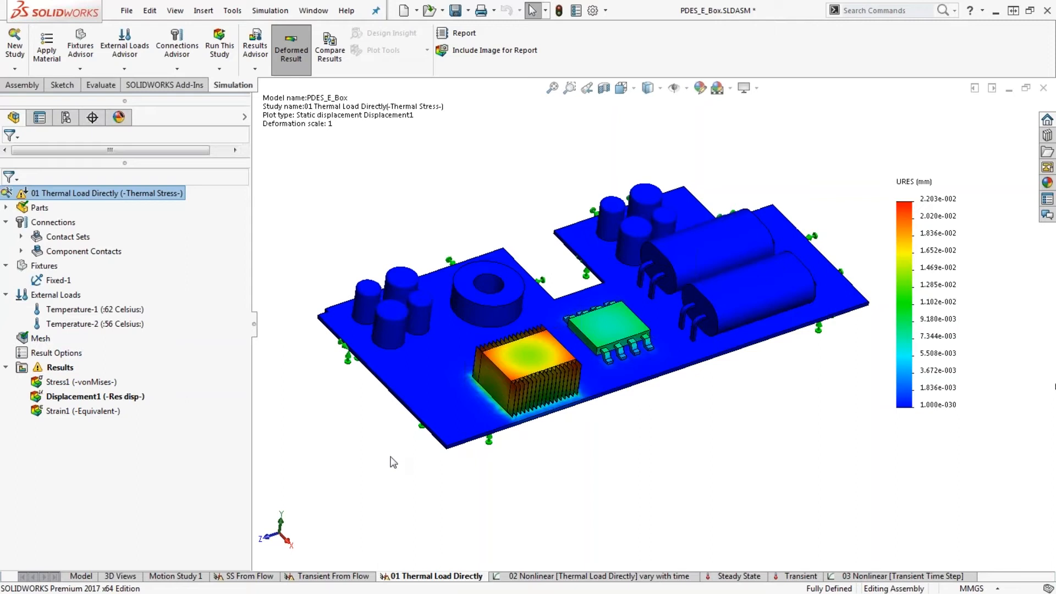
Try to copy the 01 Thermal Load Directly study as a nonlinear study using the Thermal Stress configuration.
right_click(436, 577)
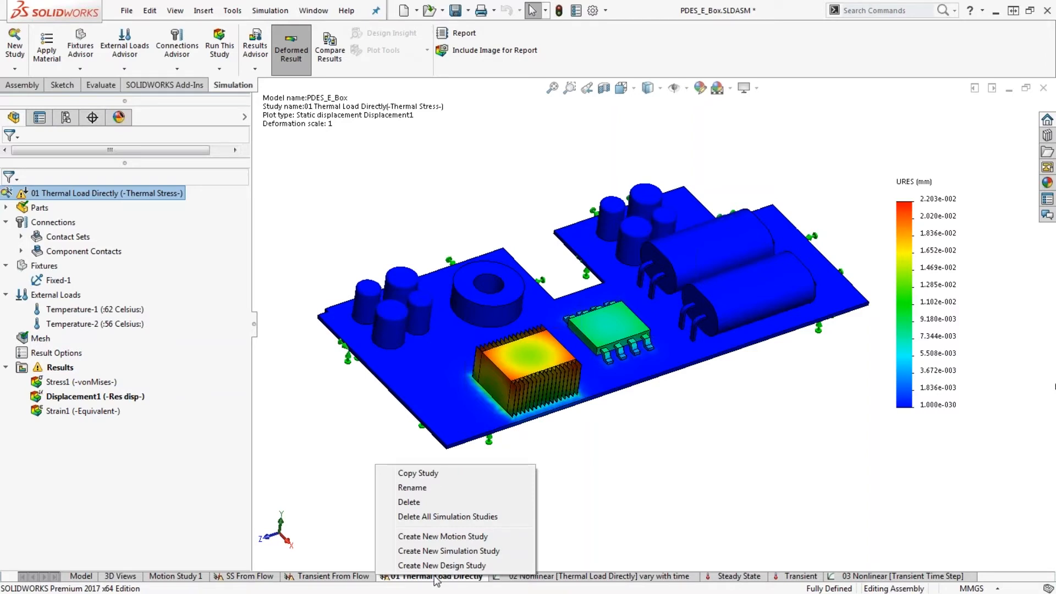
left_click(418, 473)
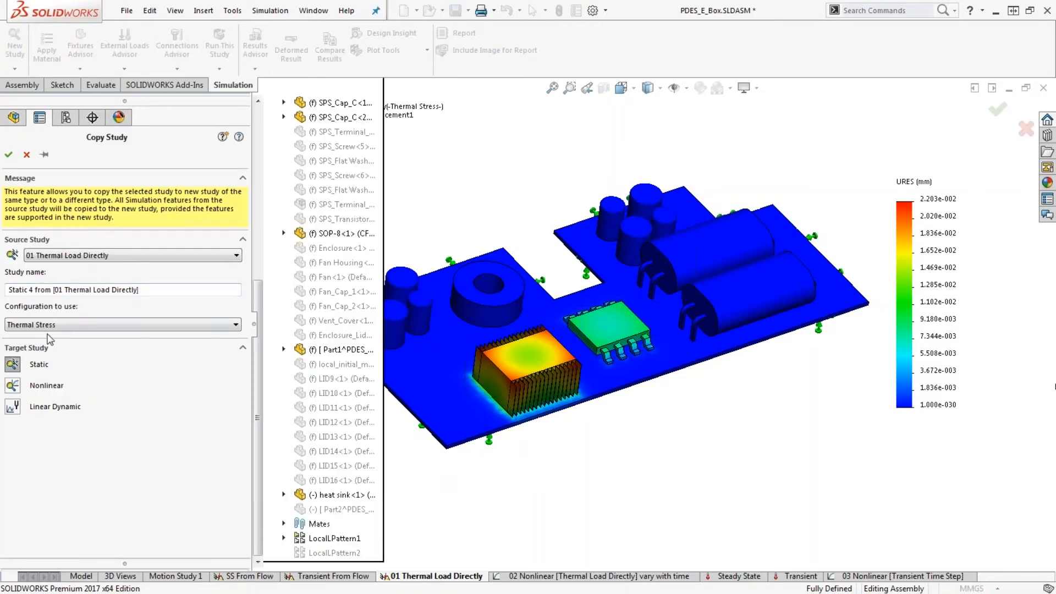
left_click(13, 385)
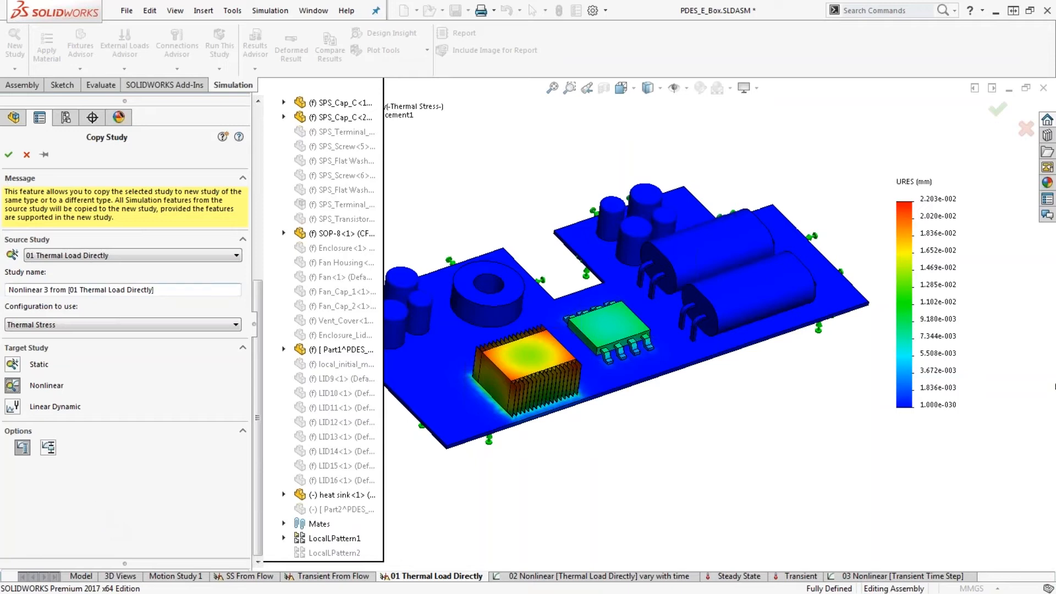
left_click(8, 157)
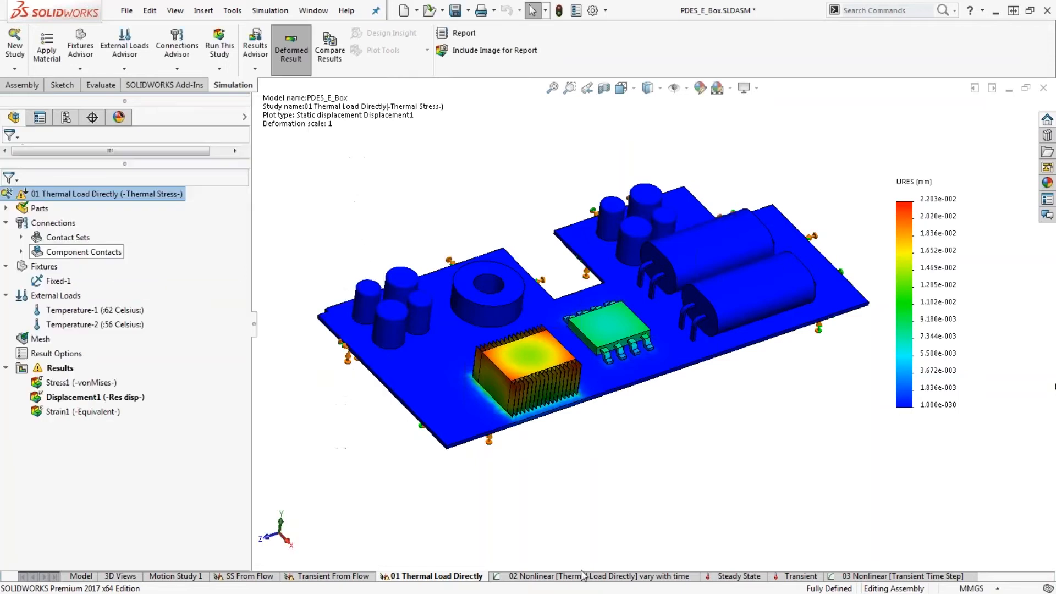
Switch to the 02 Nonlinear study that varies with time and review its parts, contact sets, fixture and heat sink temperature load.
left_click(584, 575)
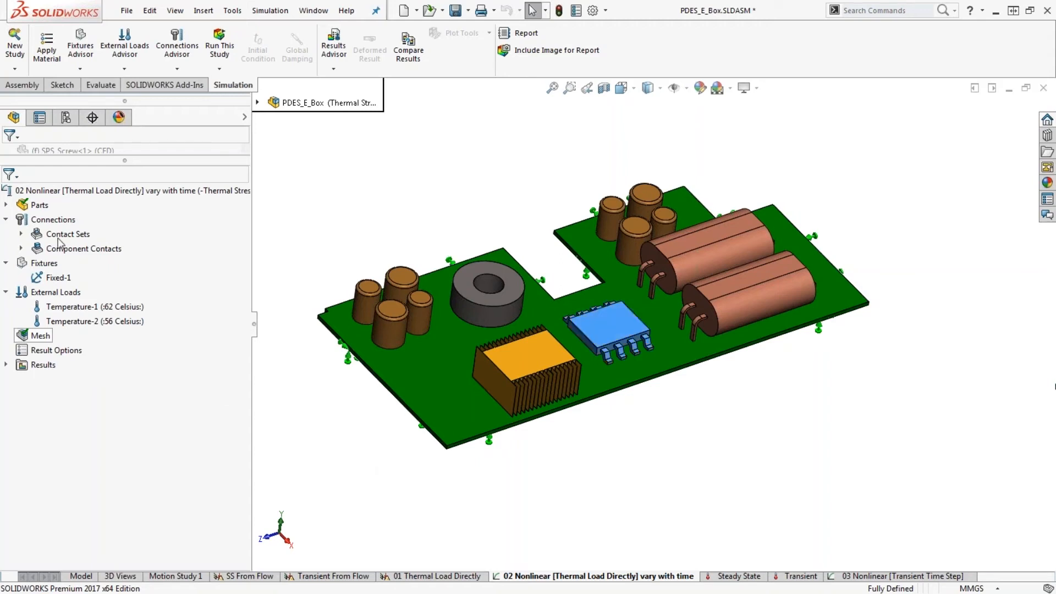
left_click(7, 206)
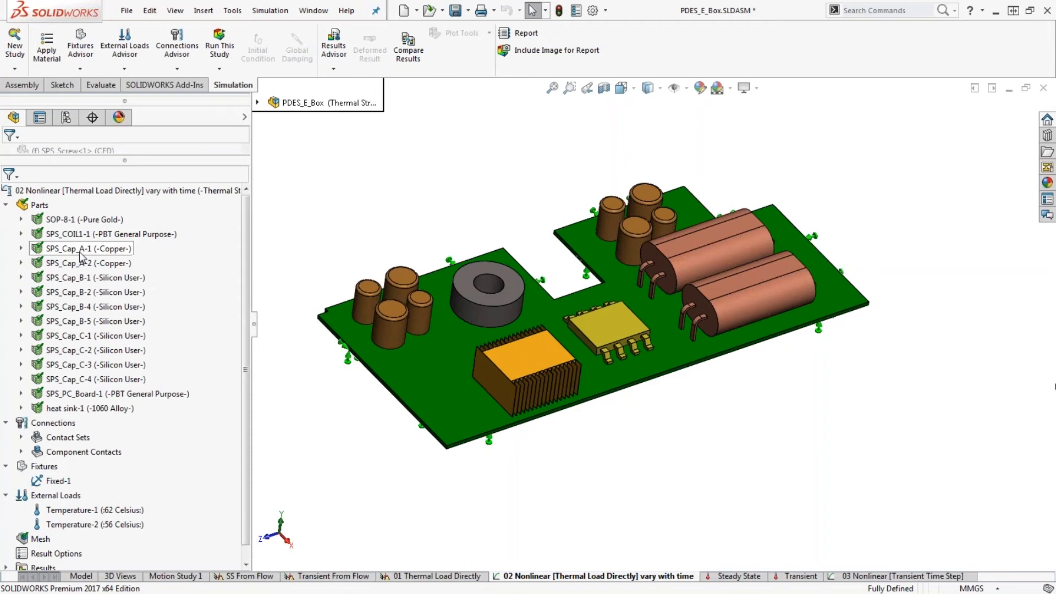
left_click(6, 205)
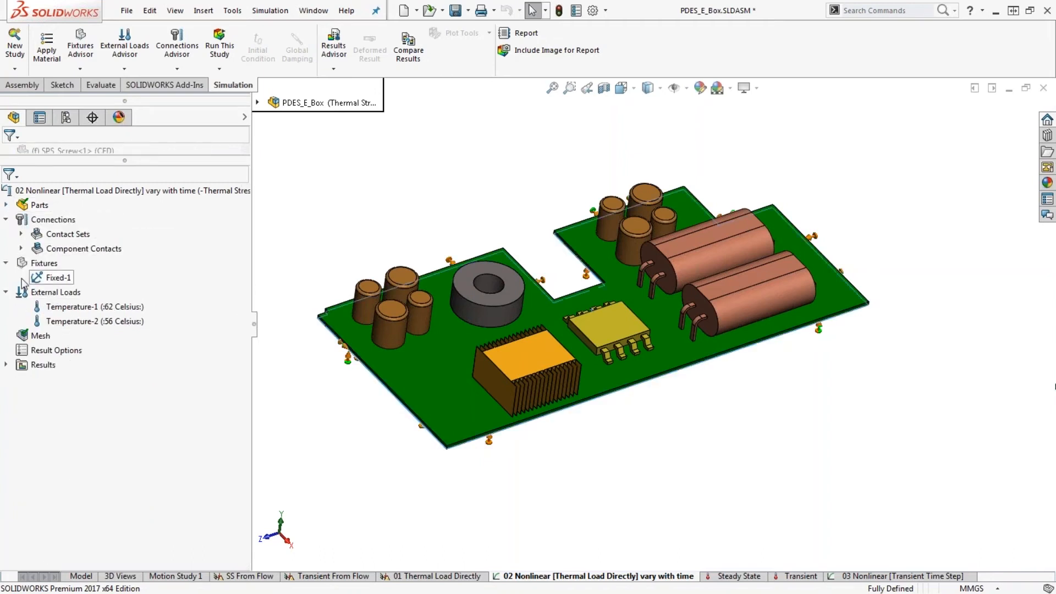
left_click(22, 235)
left_click(21, 234)
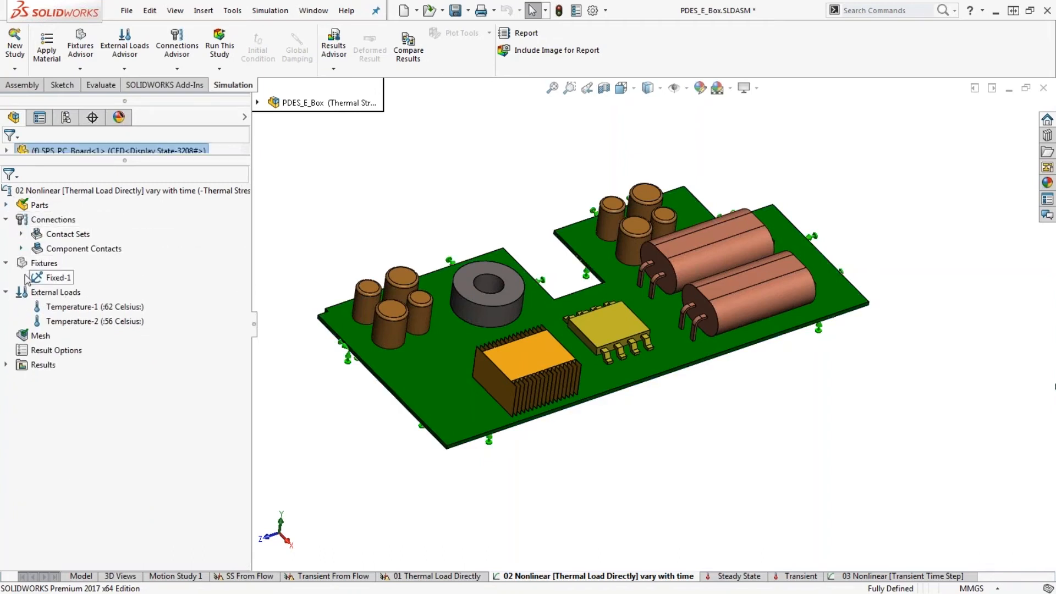
left_click(56, 278)
left_click(56, 292)
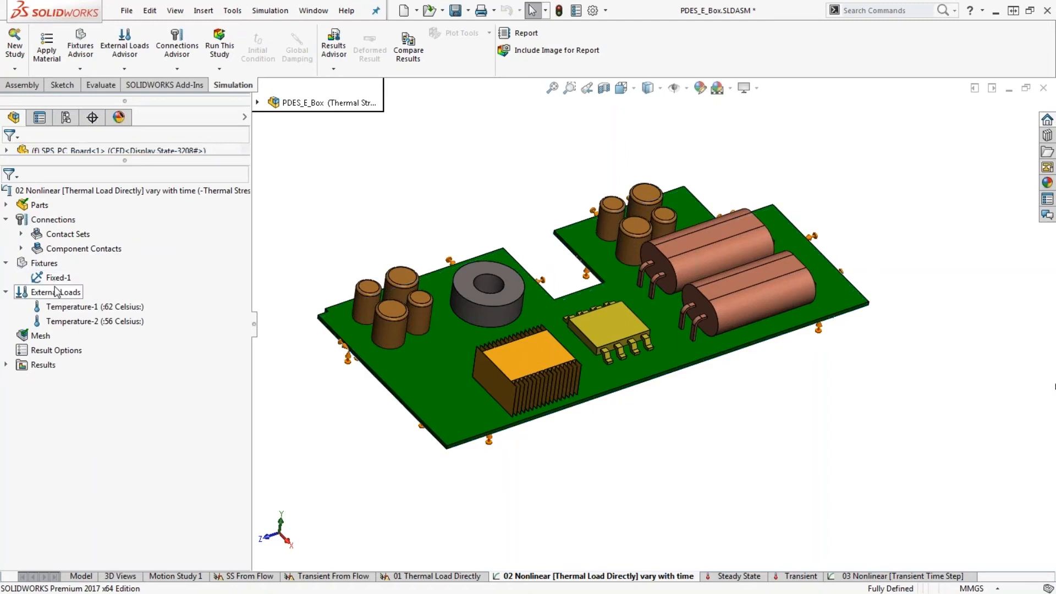
left_click(89, 310)
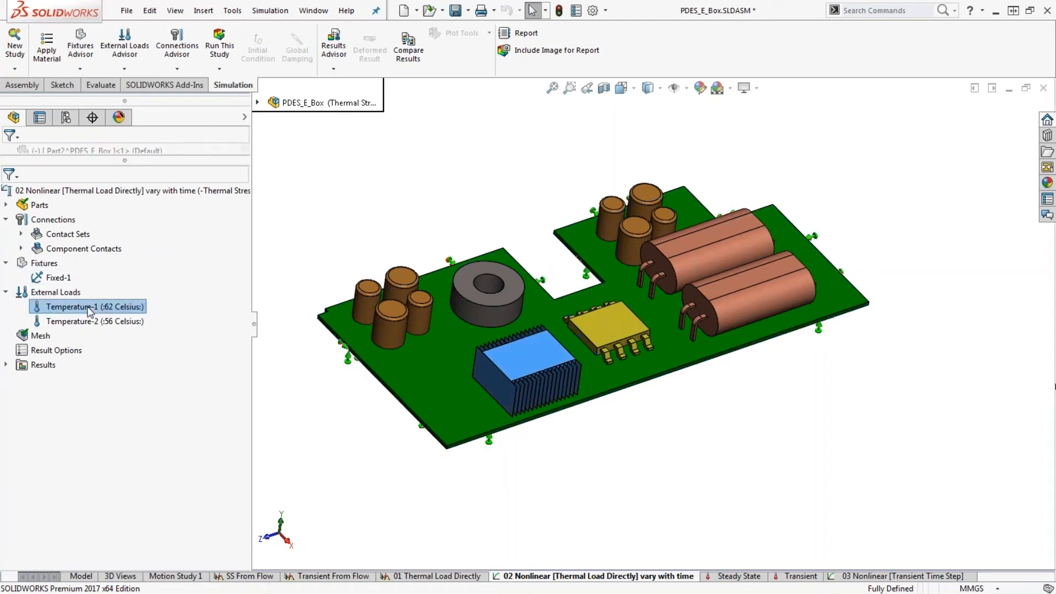
left_click(293, 319)
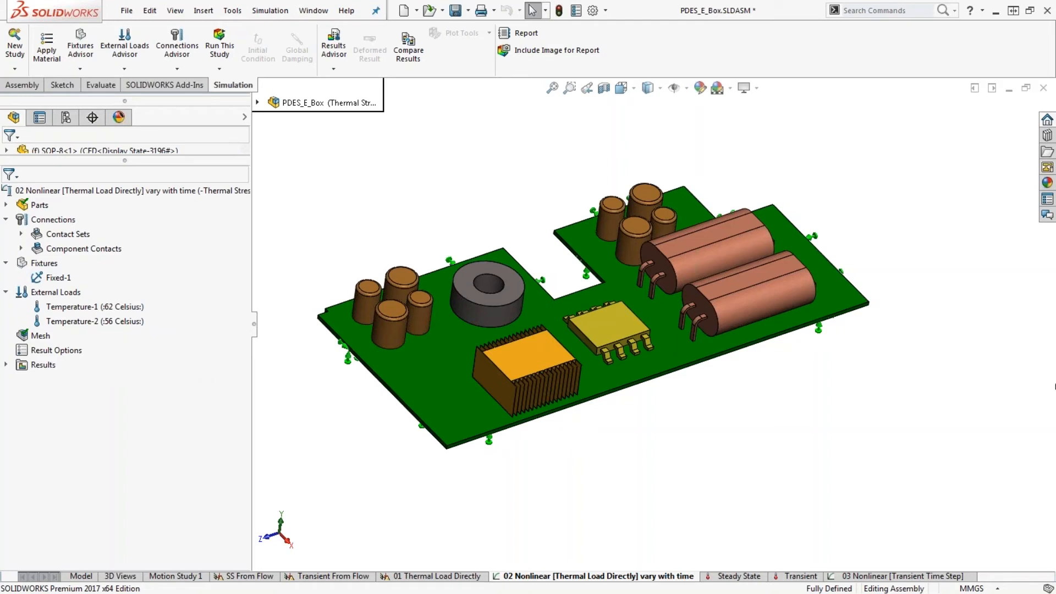
Examine the nonlinear study's solution properties, including the stepping, geometry nonlinearity and solver options.
right_click(190, 216)
right_click(171, 194)
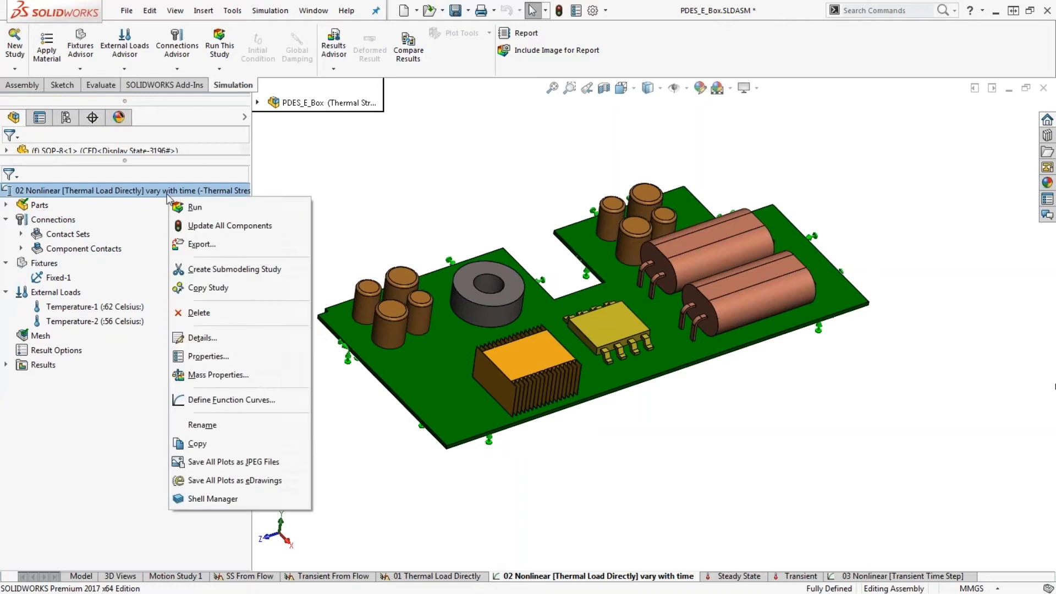
left_click(218, 357)
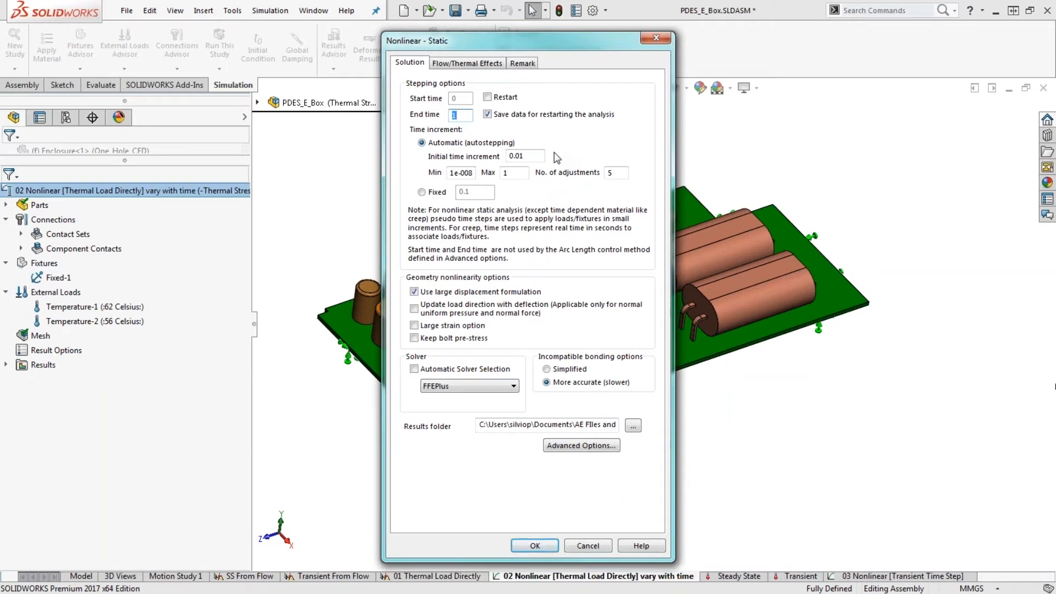
left_click(588, 545)
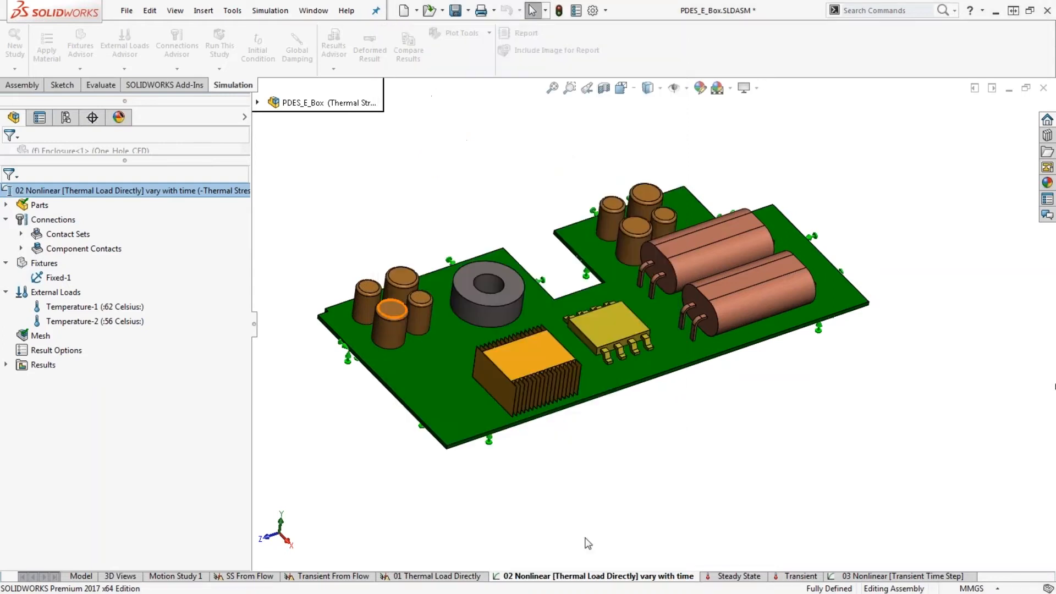
Open the heat sink's temperature load definition and examine the user-defined curve that varies it with time.
right_click(75, 309)
left_click(110, 370)
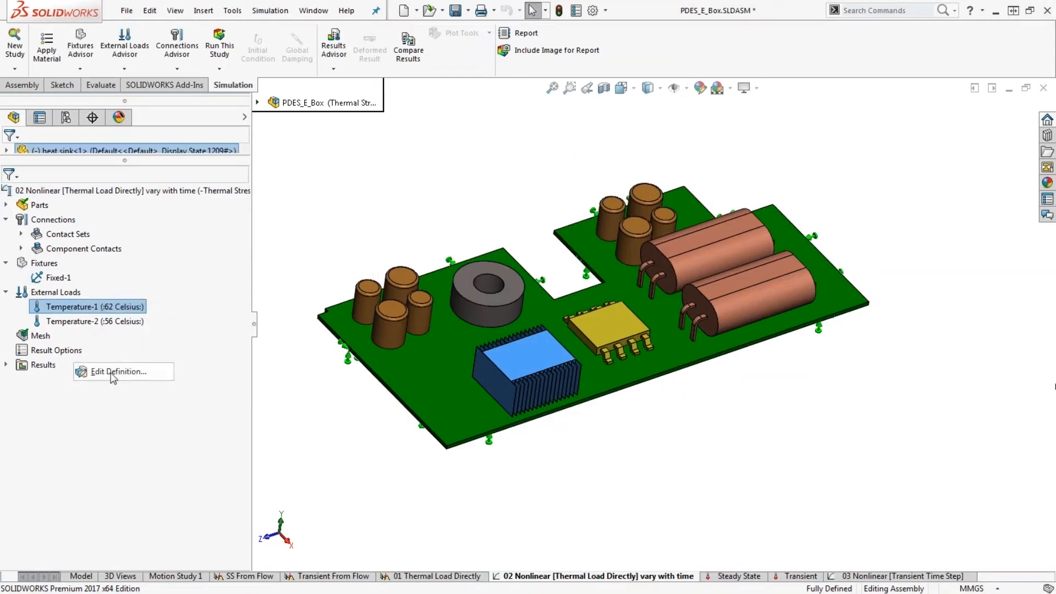
left_click(85, 253)
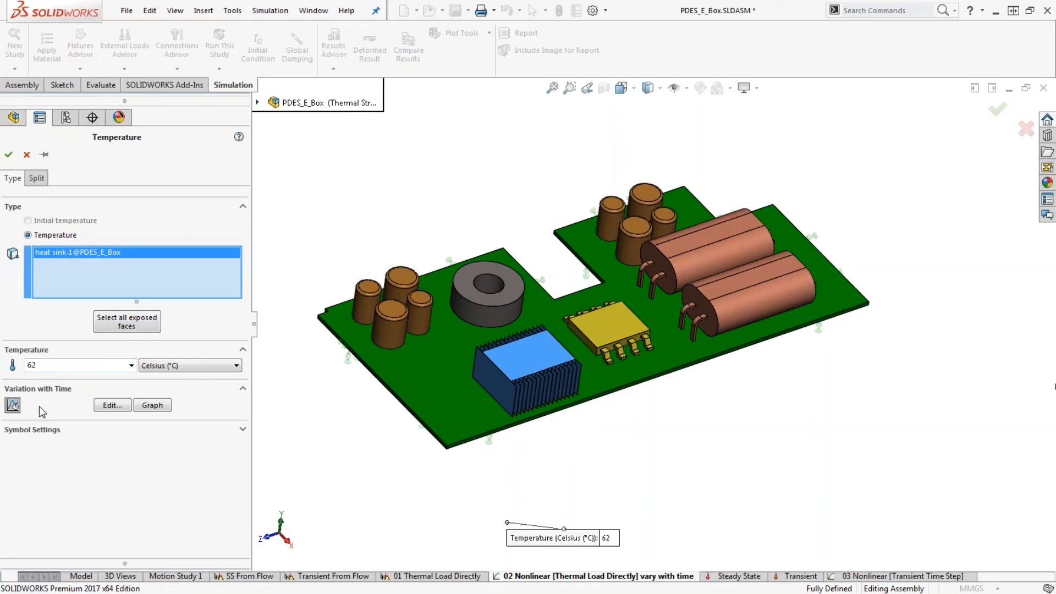
left_click(112, 405)
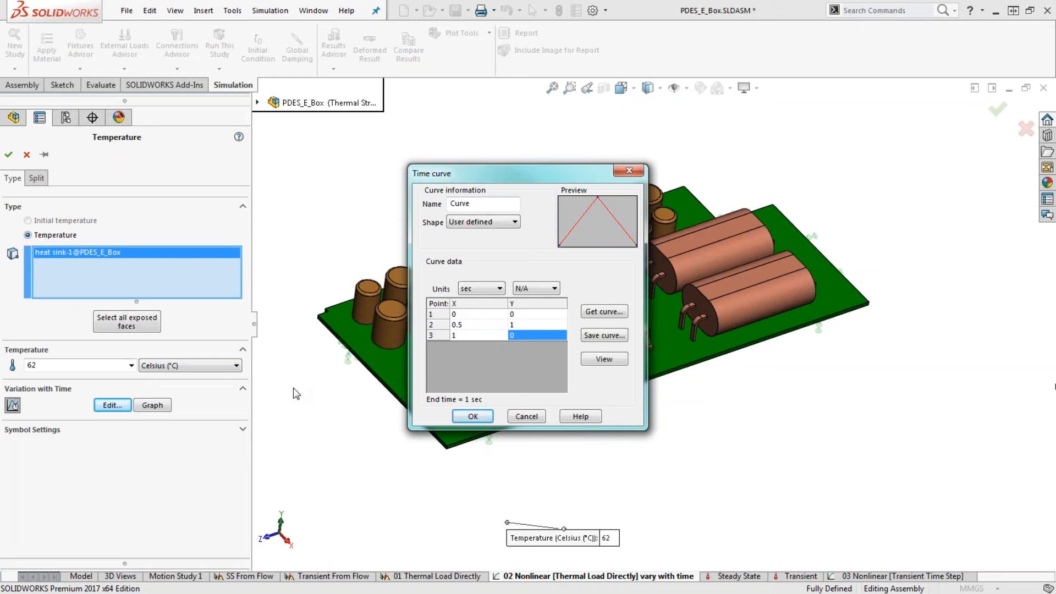
left_click(473, 417)
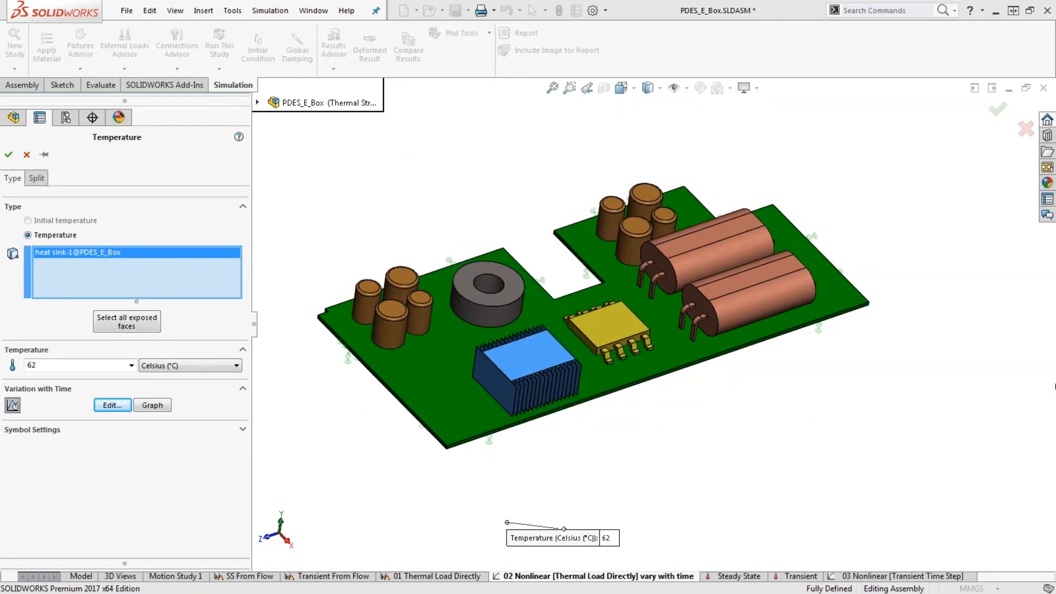
left_click(7, 155)
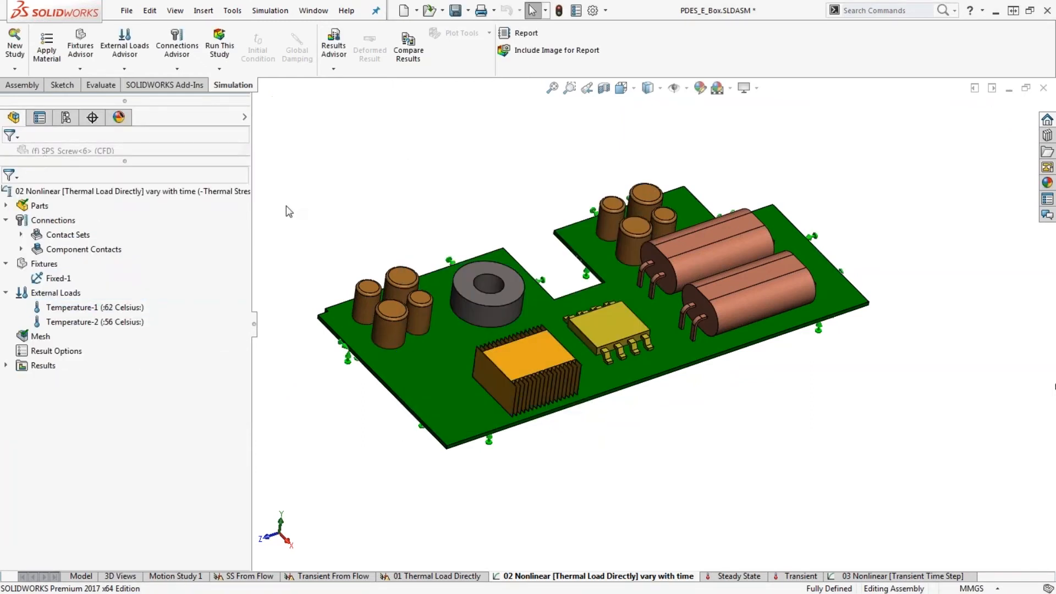
Show the nonlinear study's von Mises stress plot and set it to plot step 8, at 1 second.
left_click(6, 365)
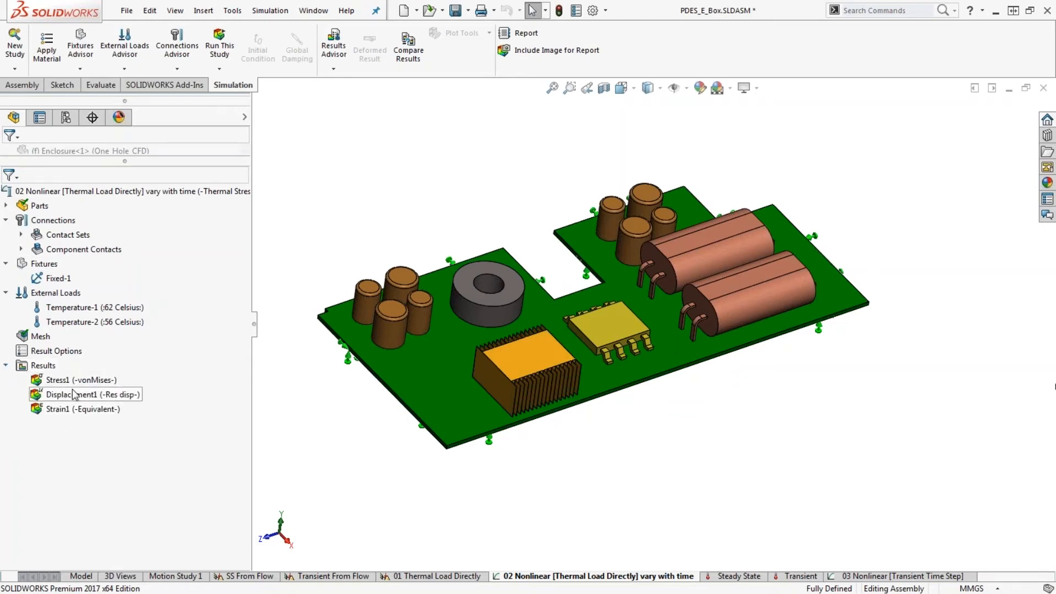
double_click(75, 379)
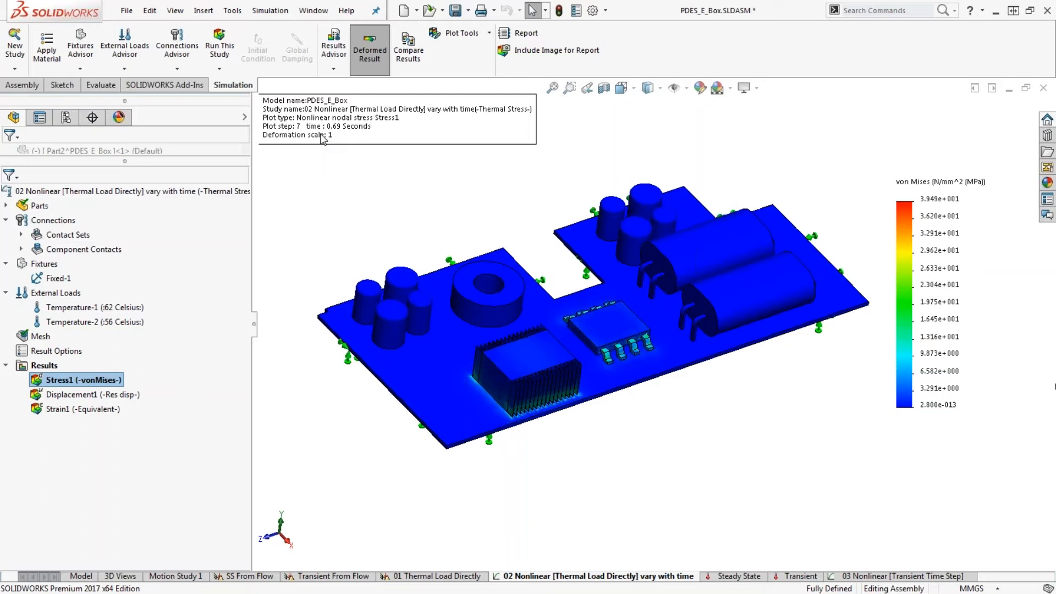
right_click(78, 383)
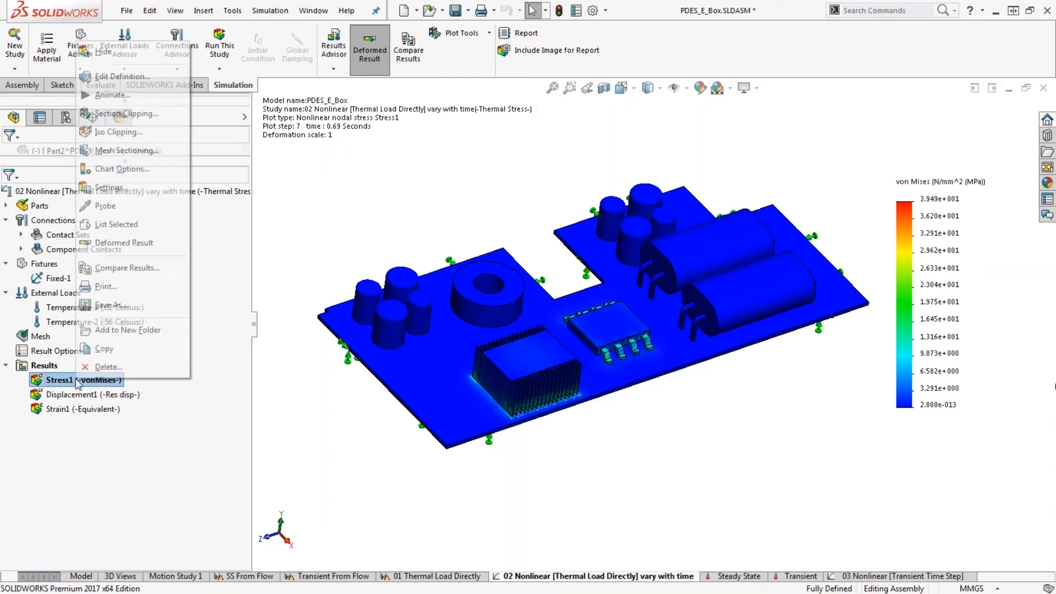
left_click(122, 76)
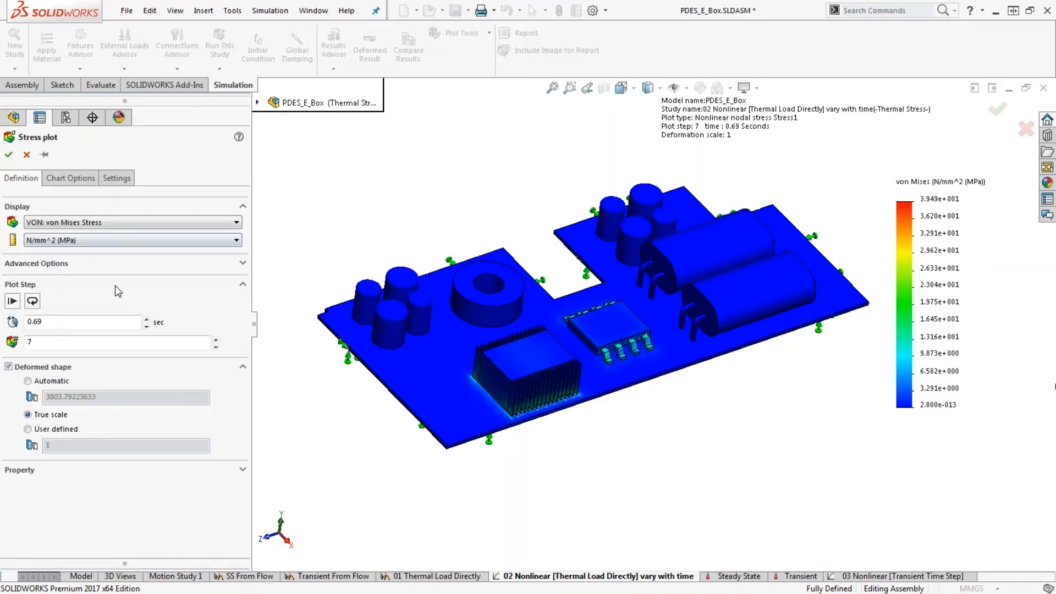
left_click(146, 318)
left_click(146, 318)
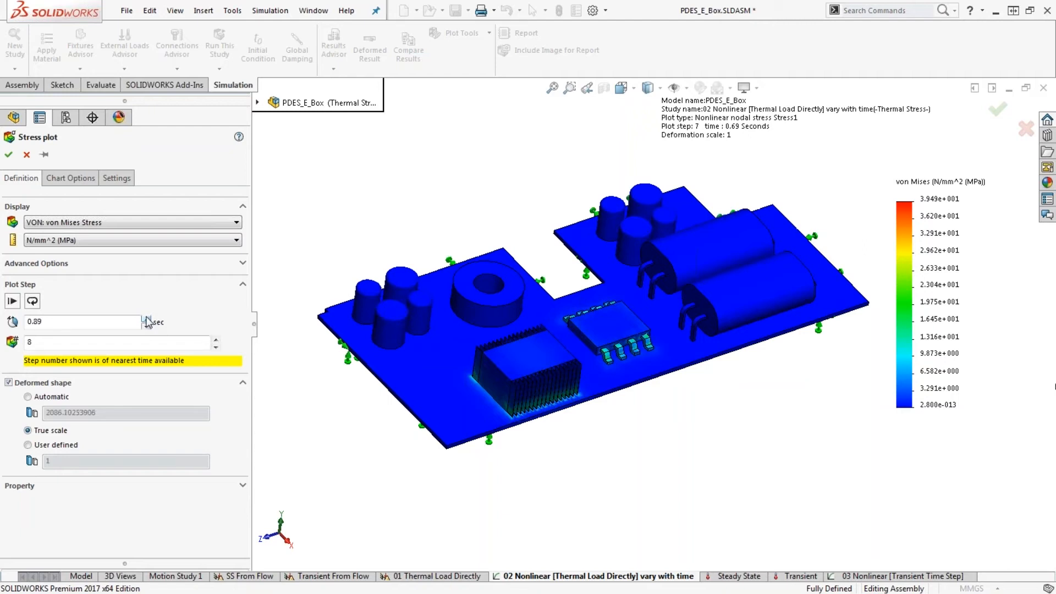
left_click(147, 318)
left_click(8, 154)
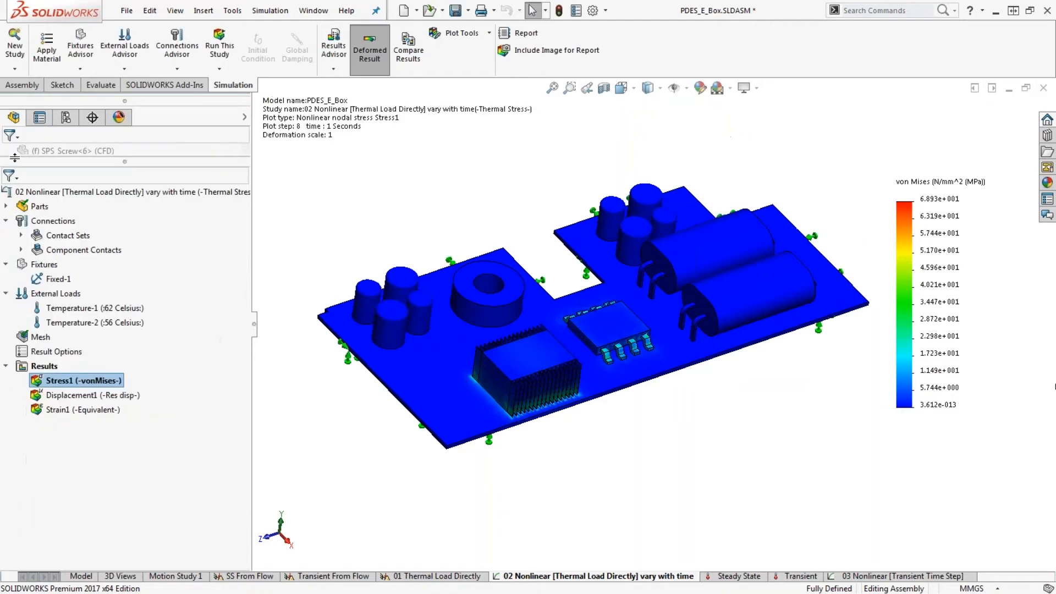
Set the nonlinear study's von Mises stress plot to plot step 5, at 0.31 seconds.
right_click(110, 381)
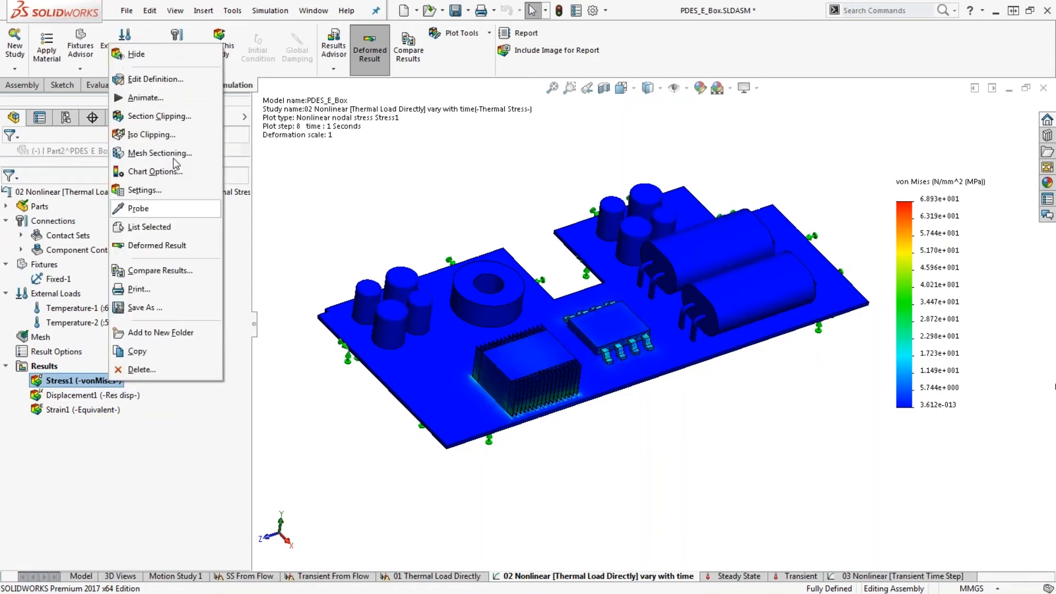
left_click(155, 79)
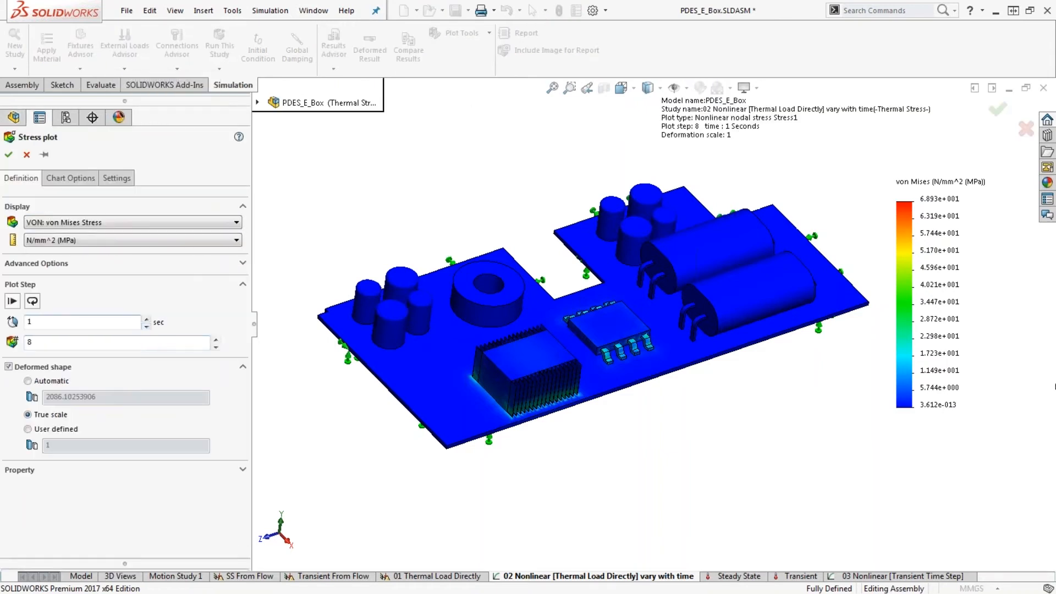
double_click(116, 318)
left_click(147, 325)
left_click(146, 326)
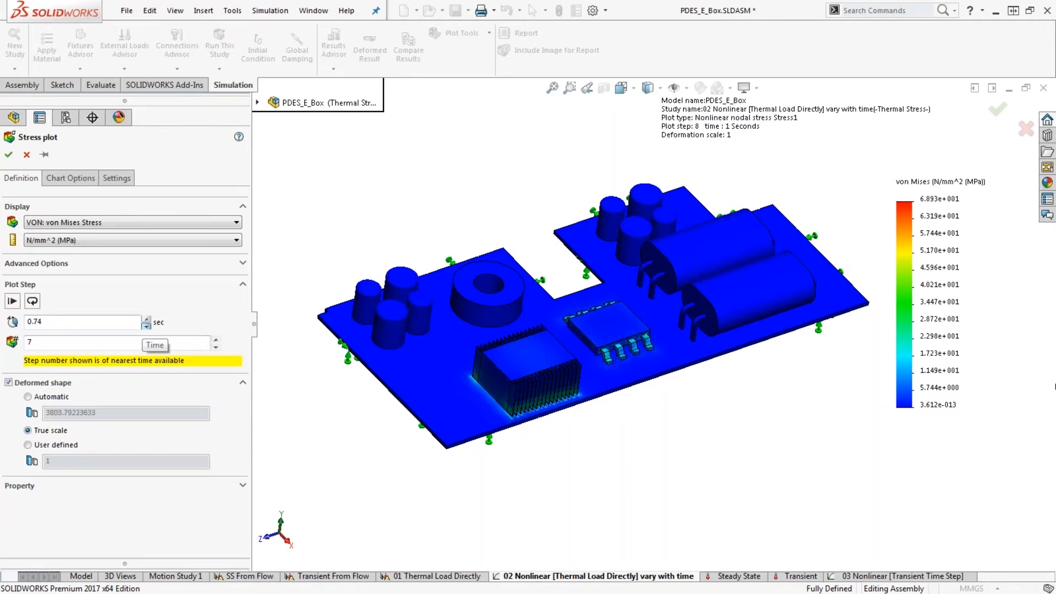
left_click(146, 326)
left_click(147, 325)
left_click(146, 326)
left_click(8, 154)
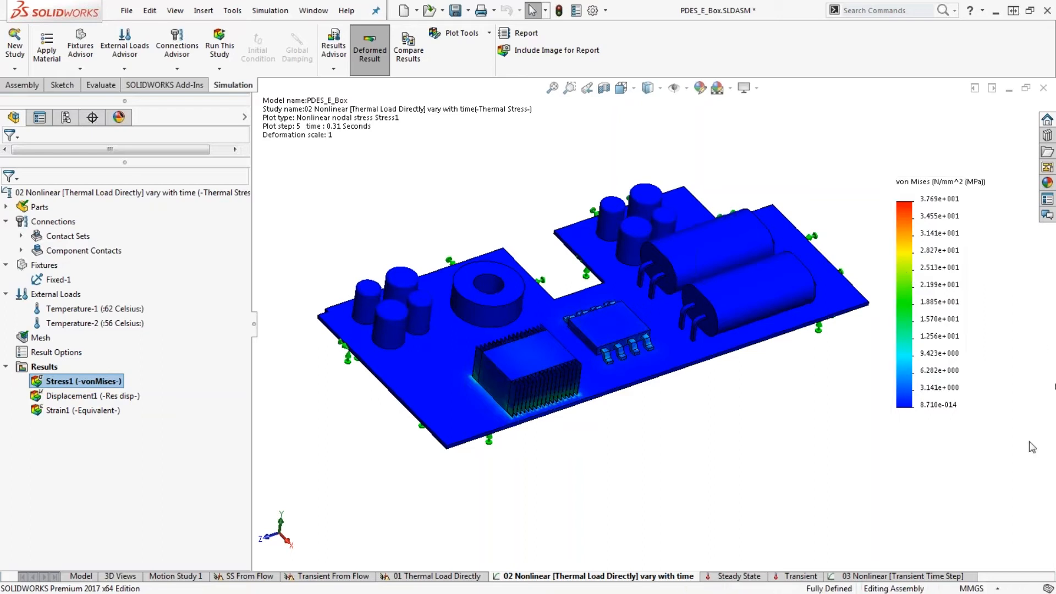
Show the nonlinear study's displacement plot and animate it over all time steps at a speed of 22.
left_click(88, 396)
double_click(98, 392)
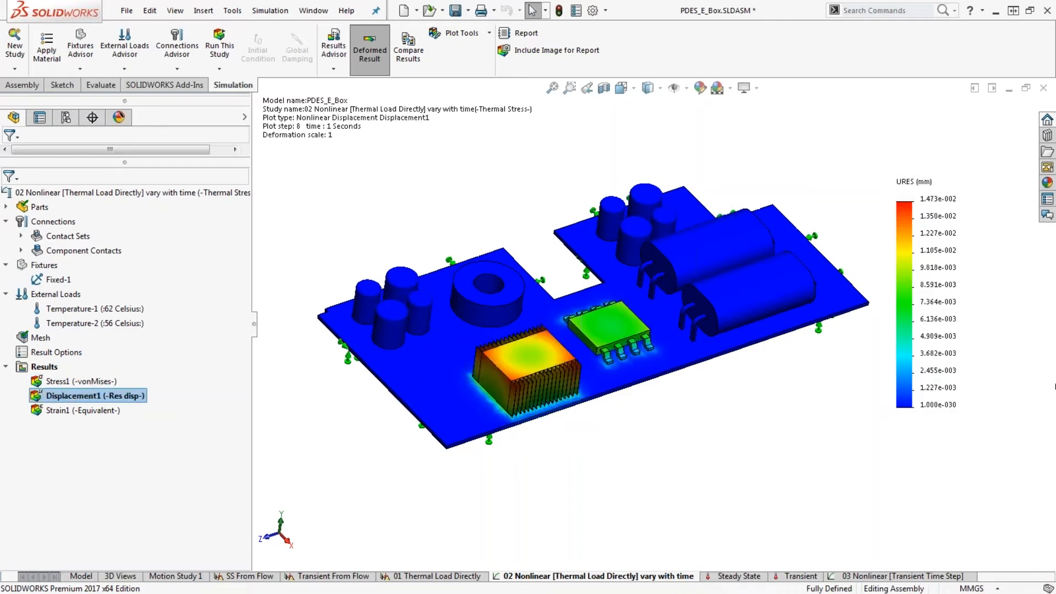
right_click(62, 397)
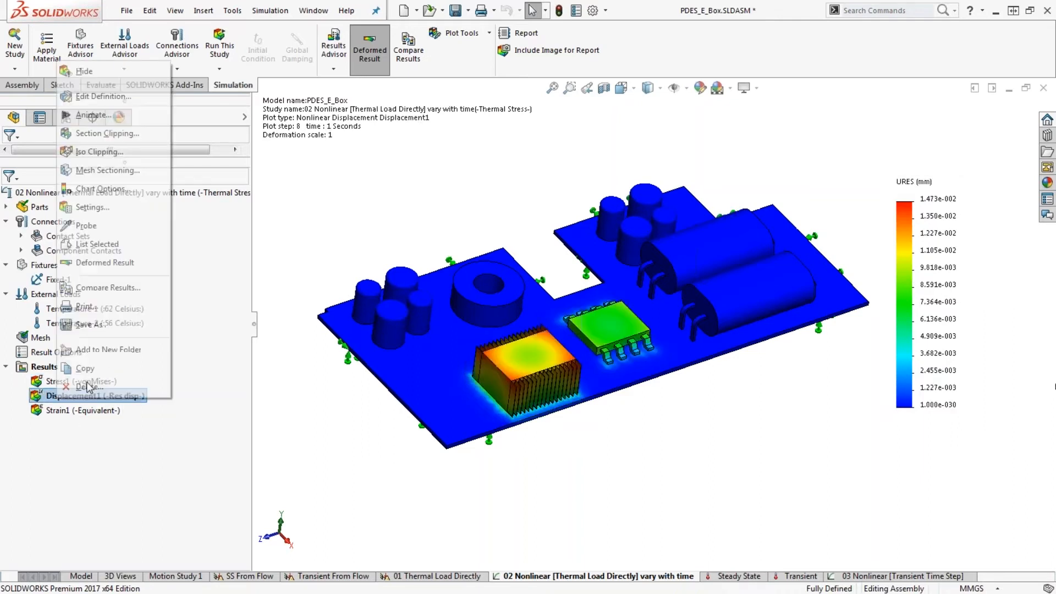
left_click(94, 115)
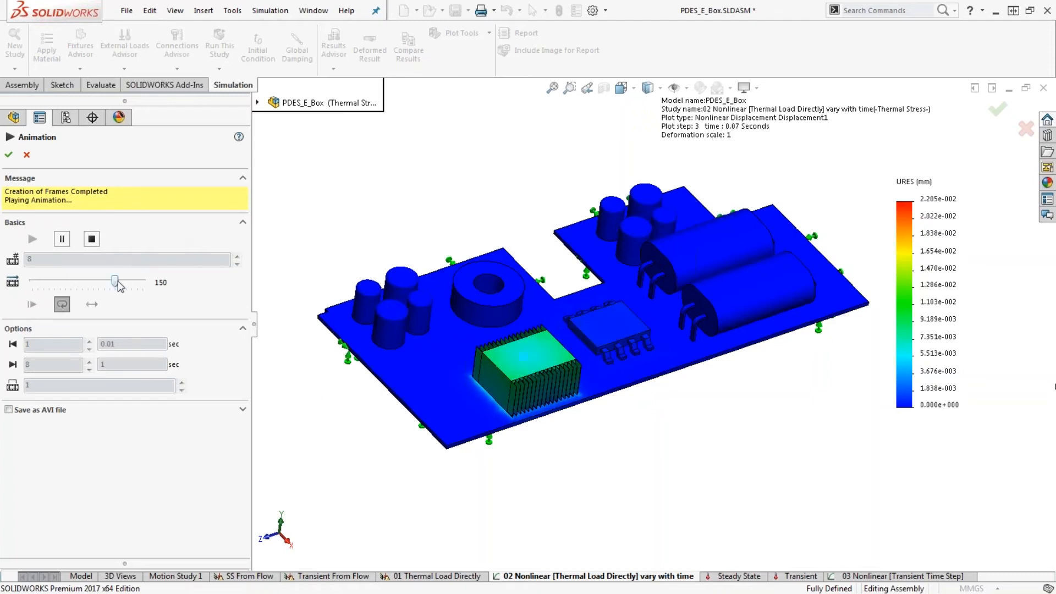
left_click_drag(116, 281, 44, 282)
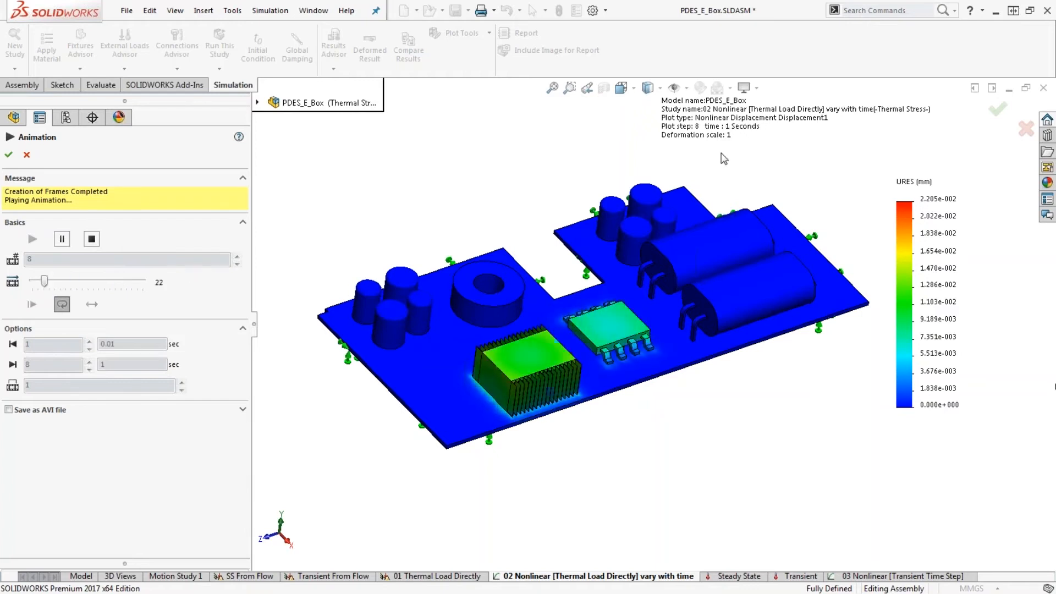
left_click(25, 156)
Return to the von Mises stress plot and animate it over time.
double_click(107, 382)
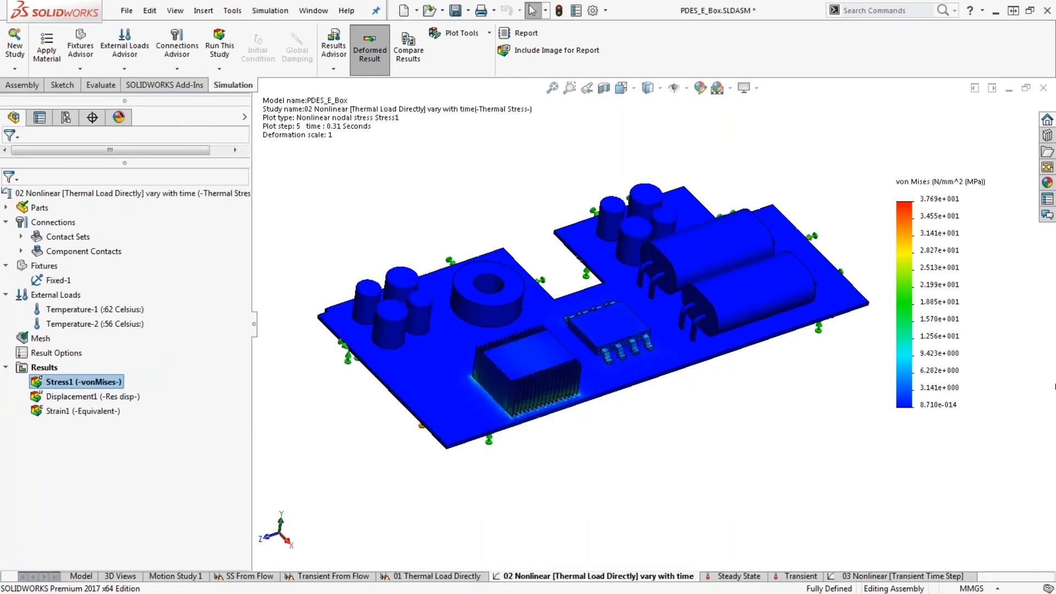
right_click(74, 383)
left_click(108, 97)
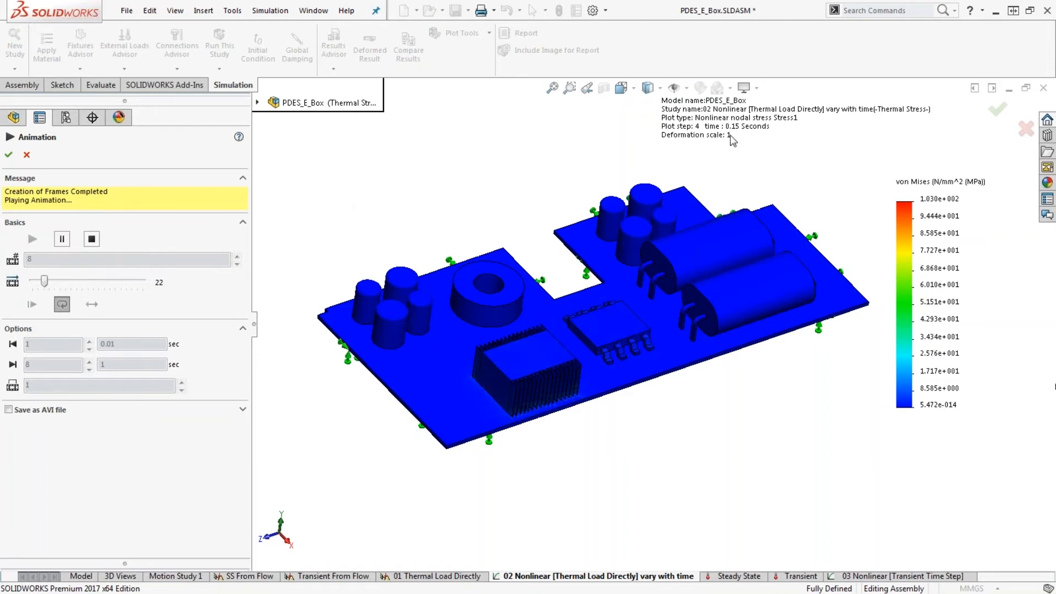
left_click(26, 156)
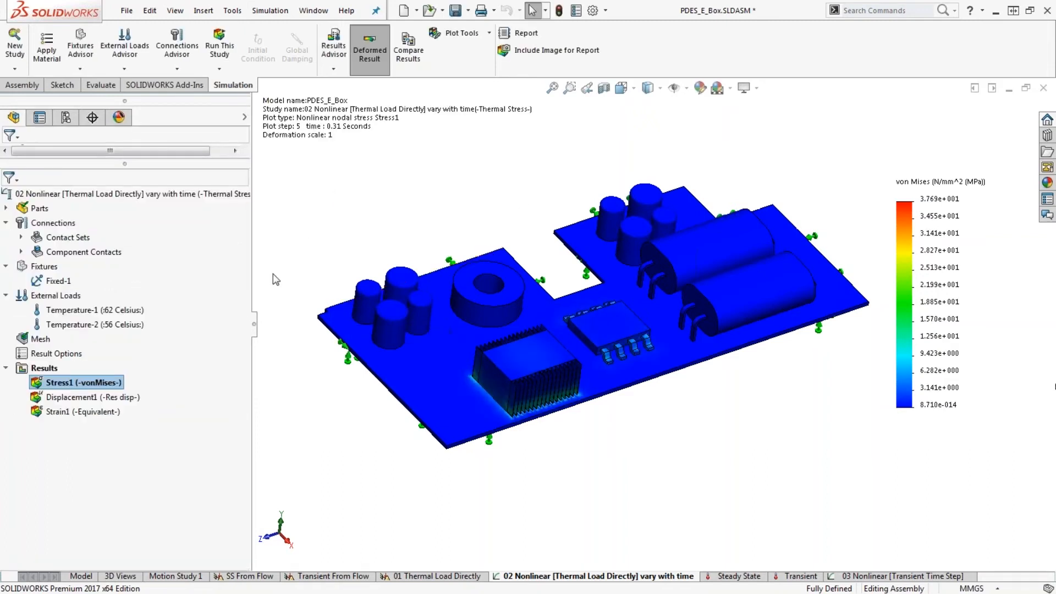
Examine the stress plot's definition and the study types available for a new study, without changing anything.
right_click(73, 383)
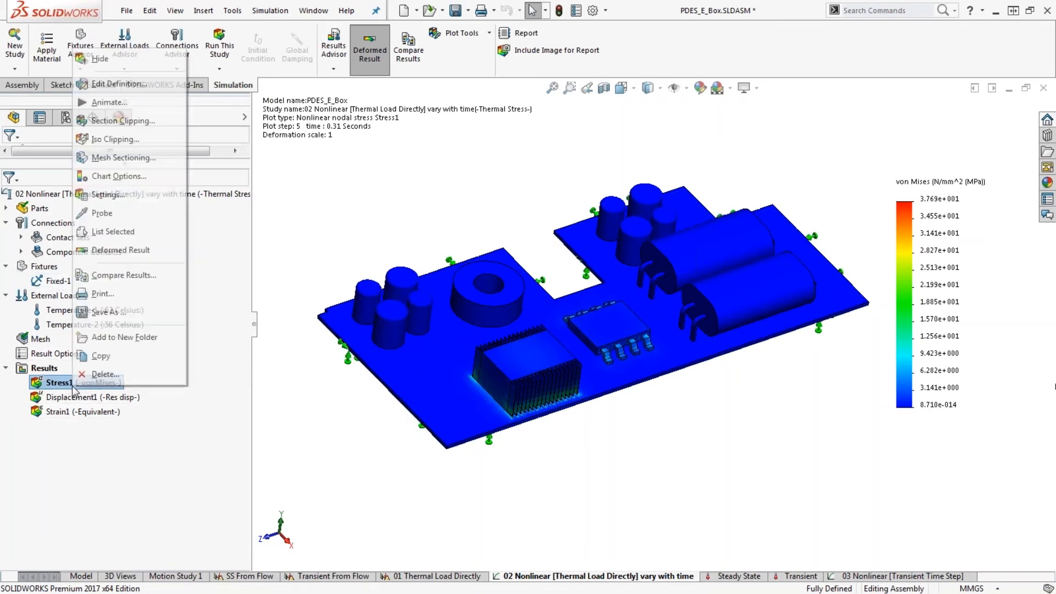
left_click(118, 84)
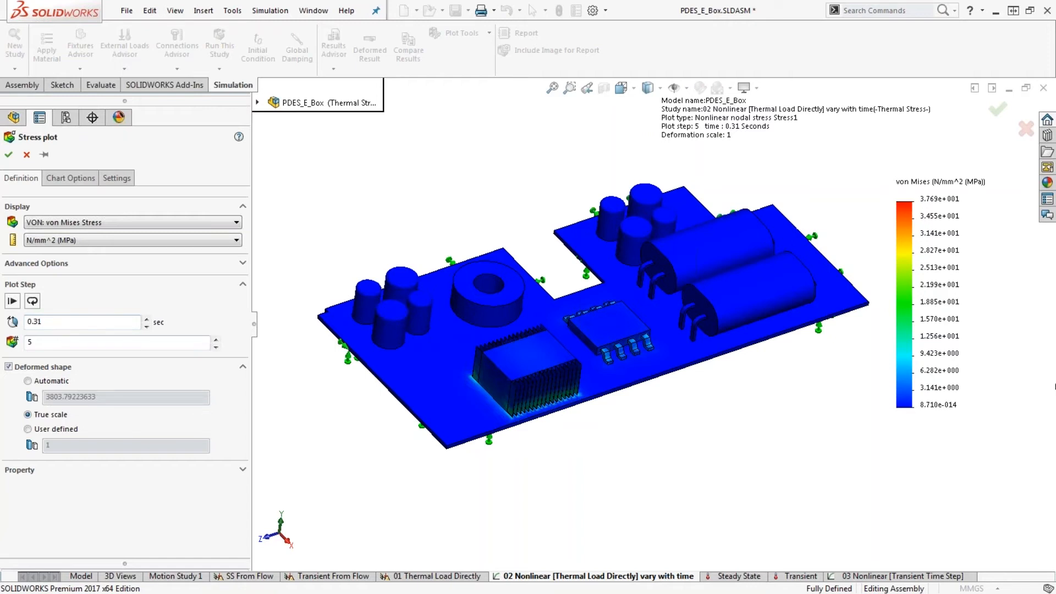
left_click(26, 156)
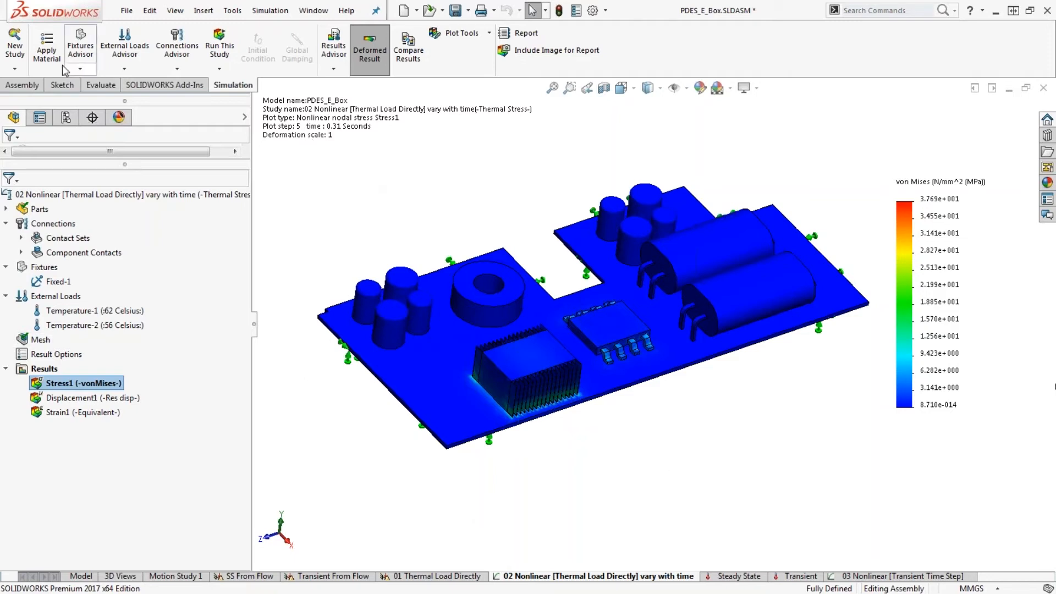
left_click(15, 45)
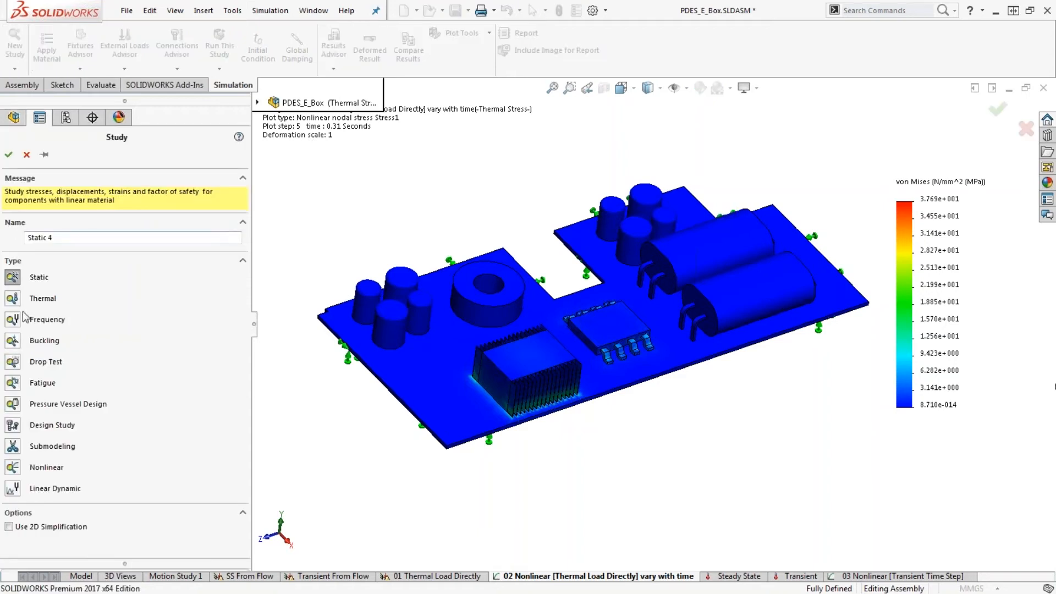
left_click(26, 155)
Switch to the Steady State thermal study and examine its parts, thermal loads, solution type and solver properties.
left_click(721, 577)
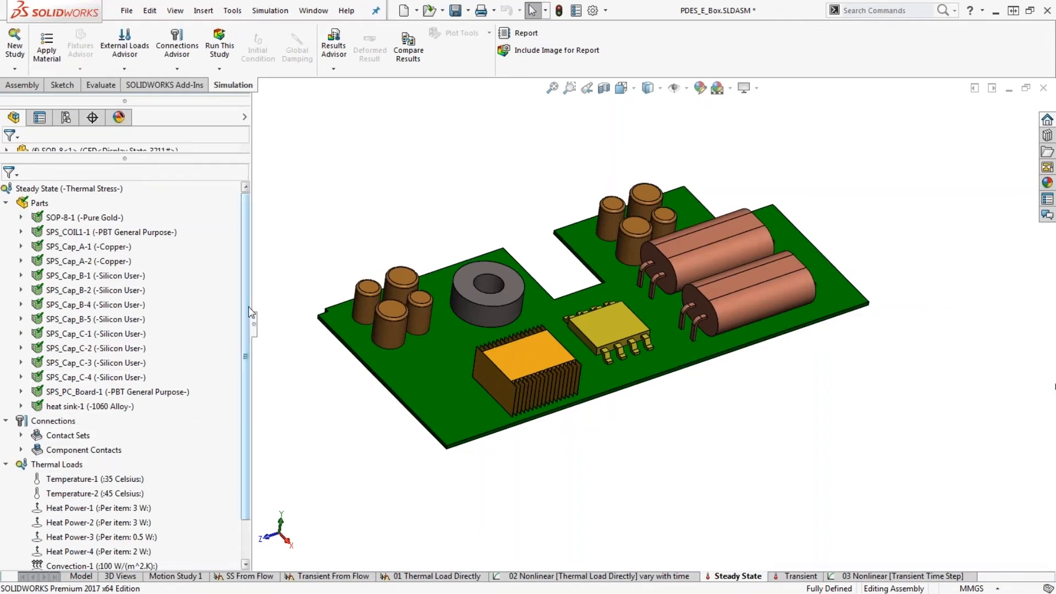
scroll(187, 401, "down", 1)
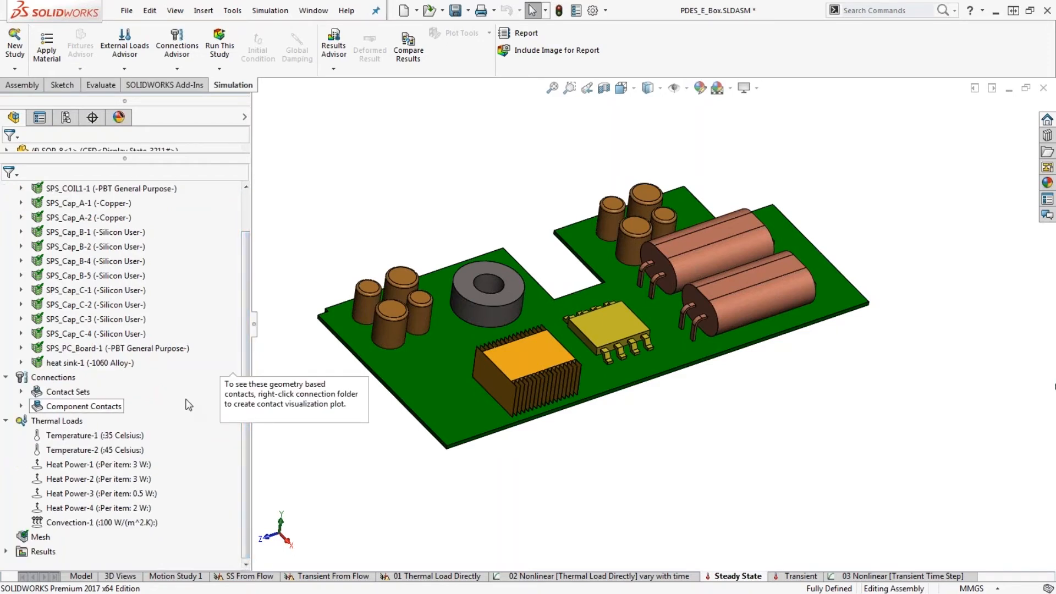
scroll(77, 368, "up", 1)
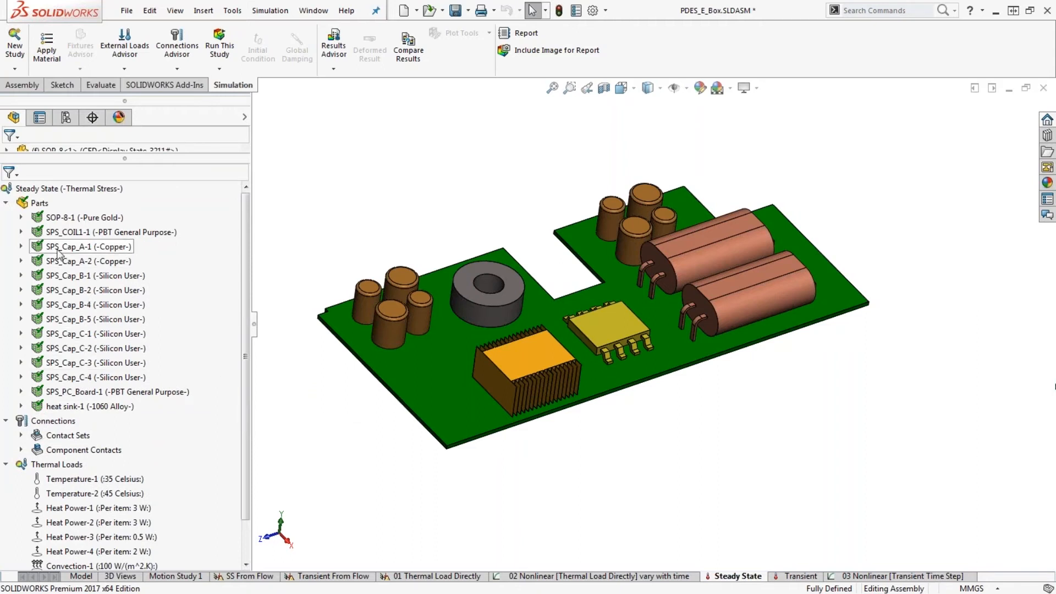
right_click(64, 190)
left_click(150, 332)
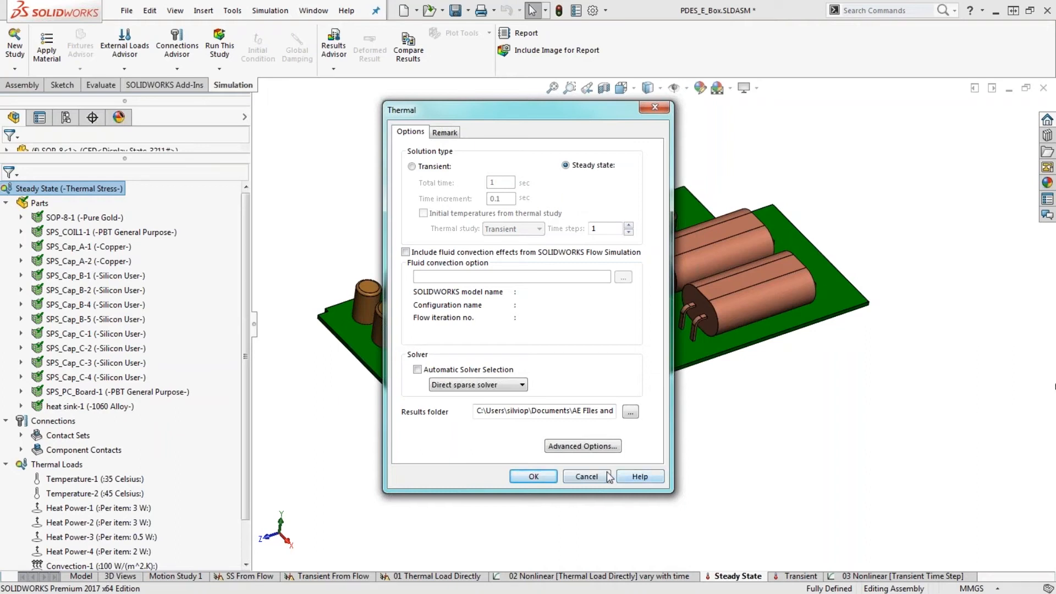
left_click(533, 477)
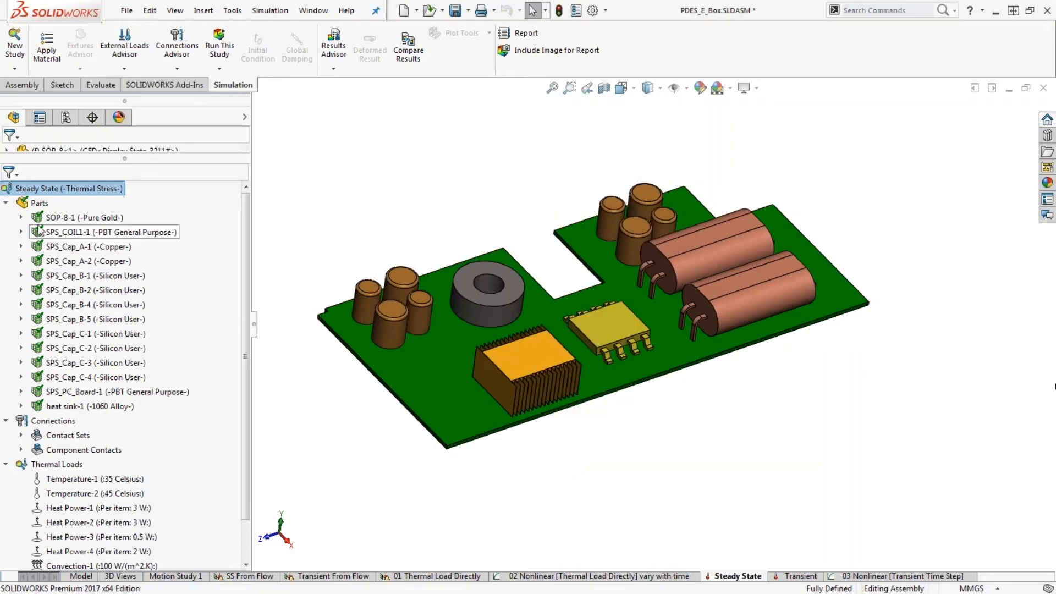
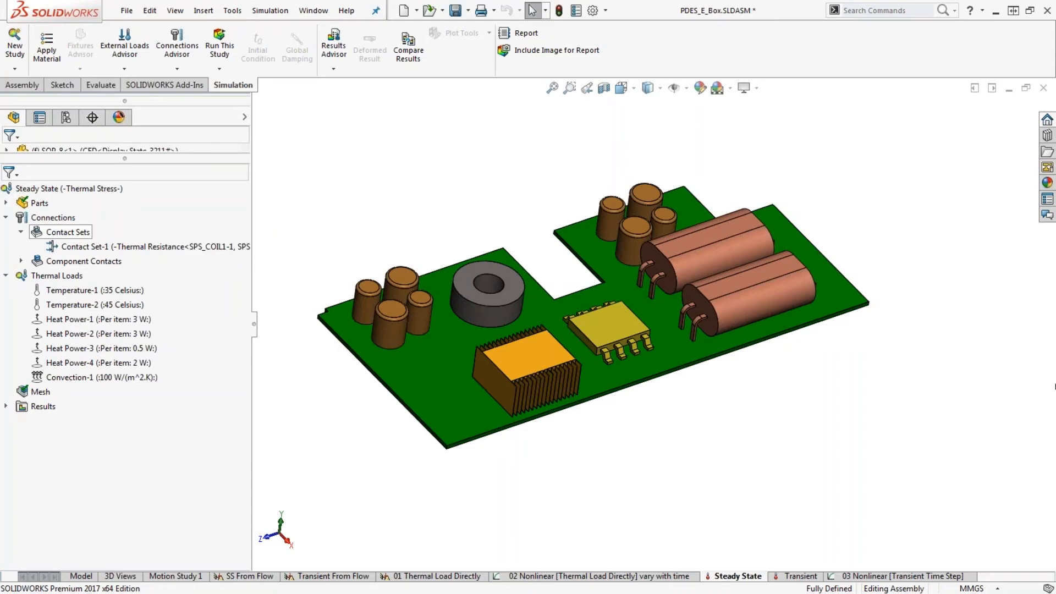
Examine the thermal resistance contact set between the coil and the PC board, including its faces and the total and distributed options.
left_click(100, 248)
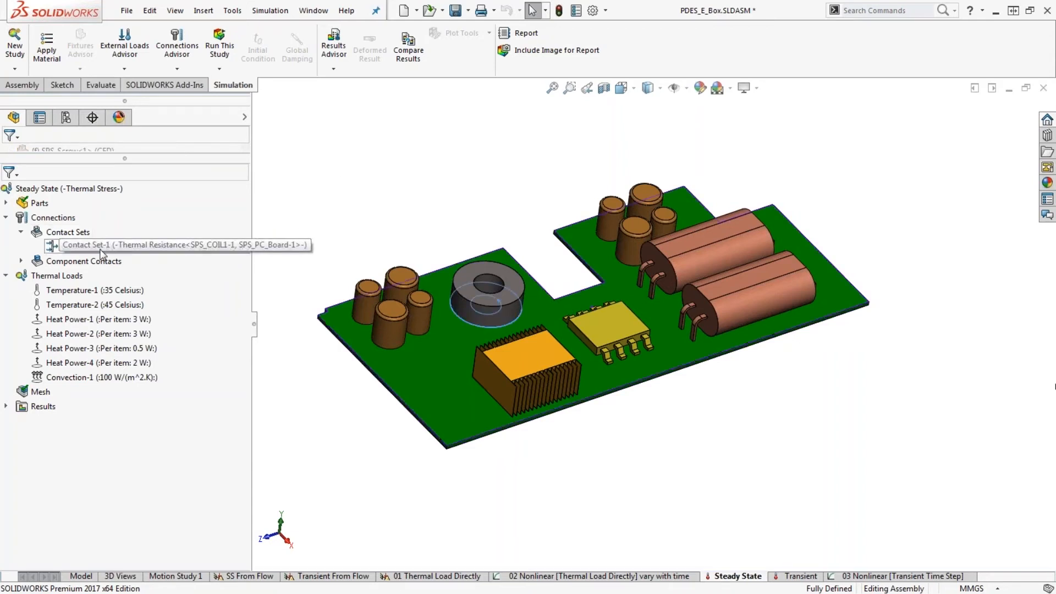
right_click(101, 250)
left_click(147, 285)
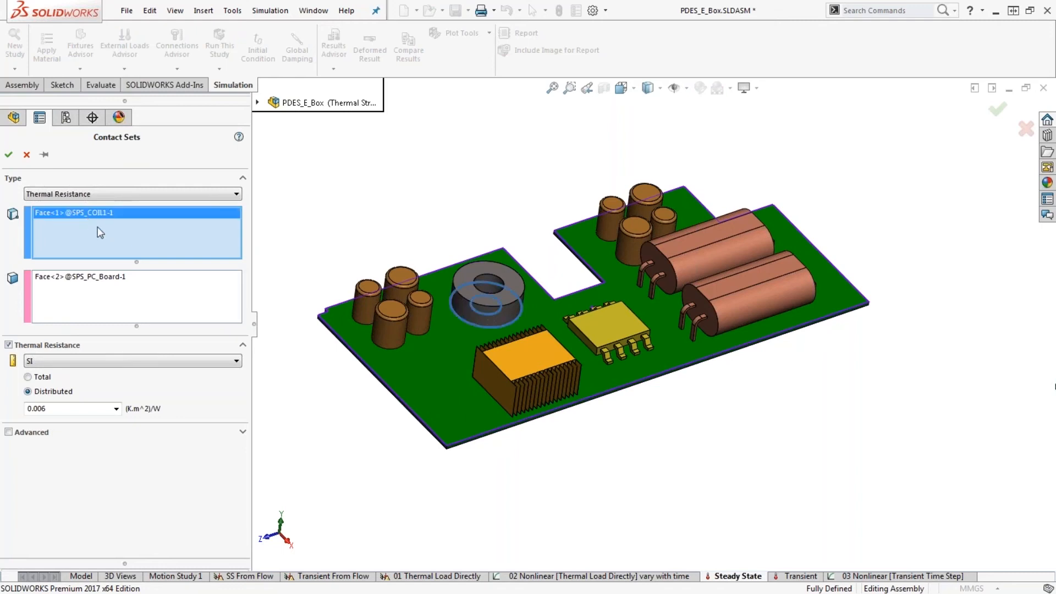
left_click(95, 279)
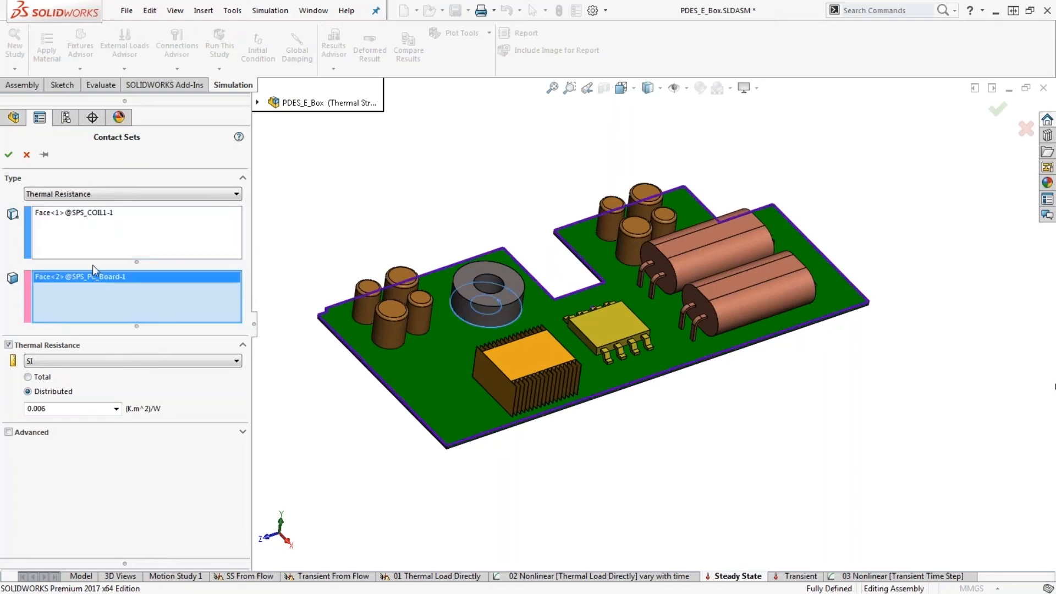
left_click(91, 228)
scroll(593, 302, "down", 4)
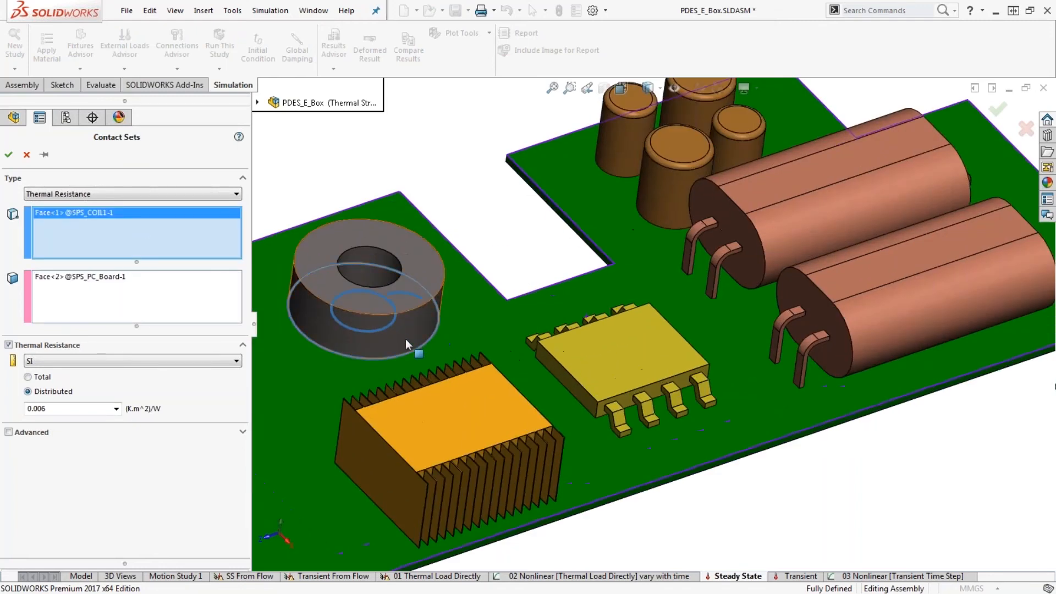
scroll(392, 332, "up", 3)
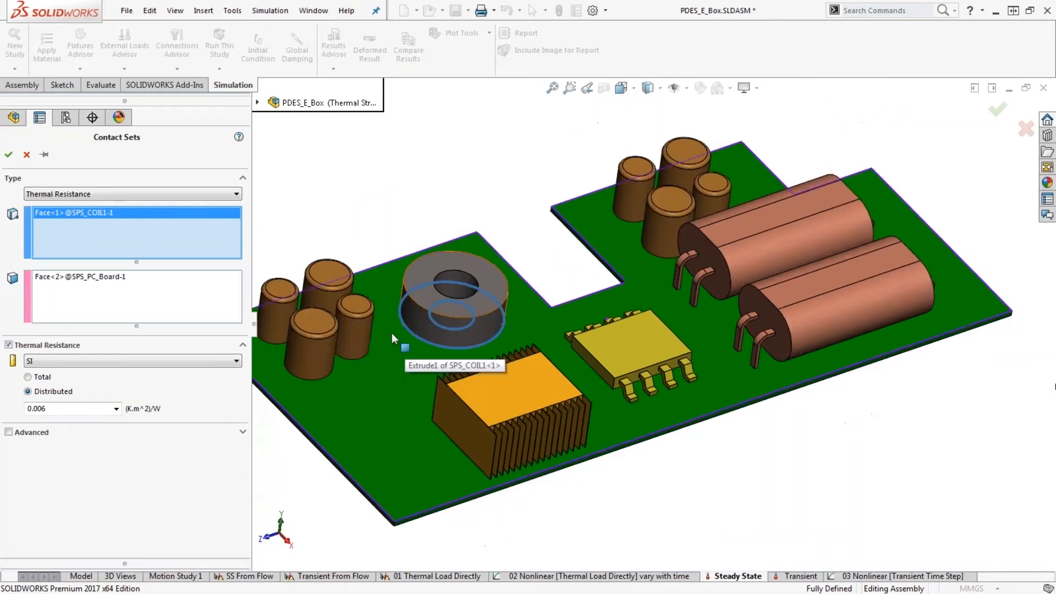
left_click(97, 280)
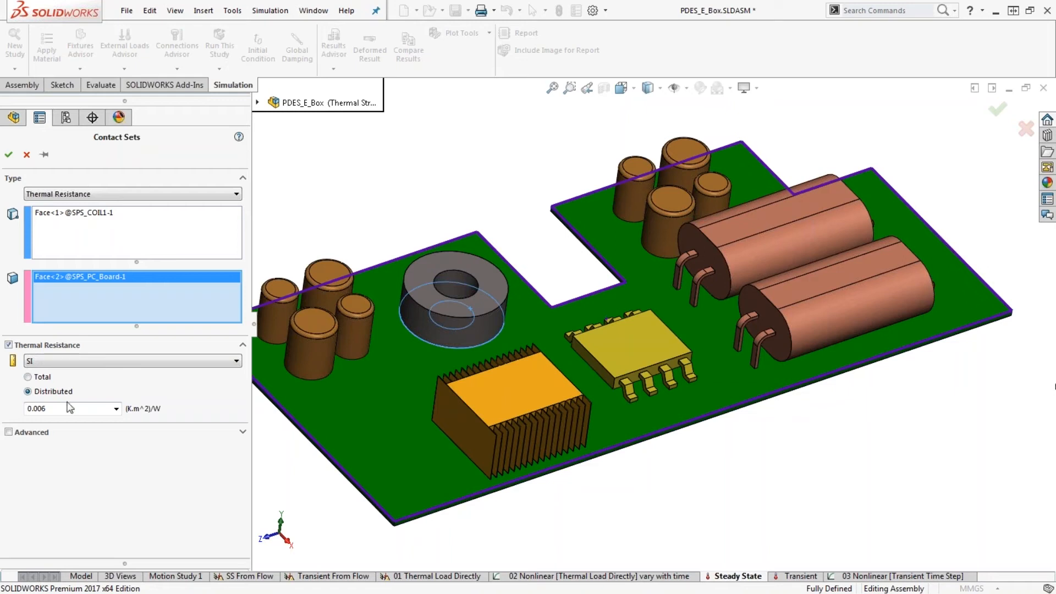
left_click(43, 379)
left_click(39, 394)
left_click(26, 155)
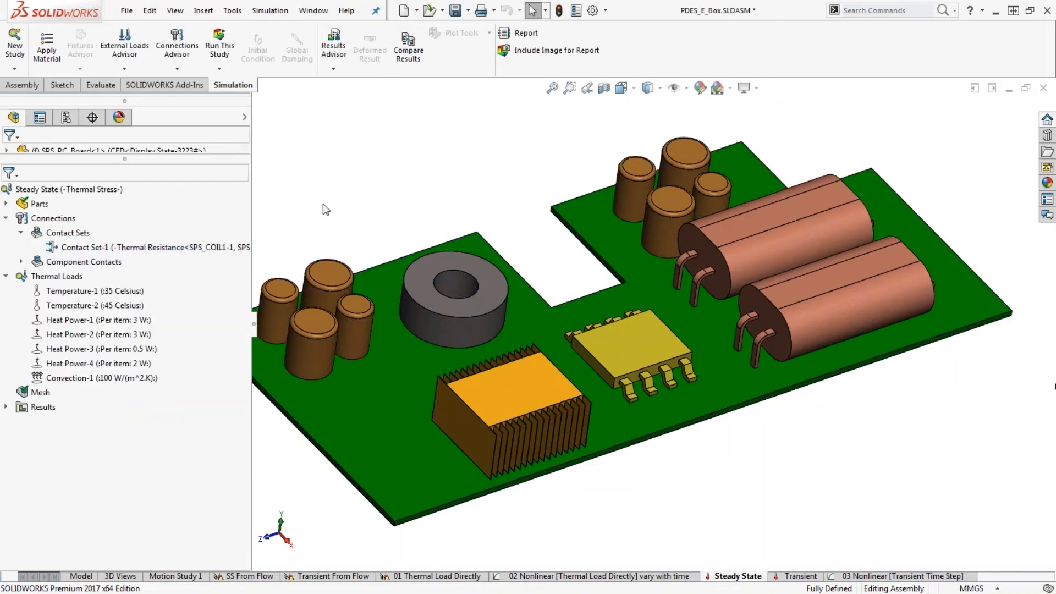
Examine the available thermal load types and the components carrying the two temperature loads.
left_click(47, 278)
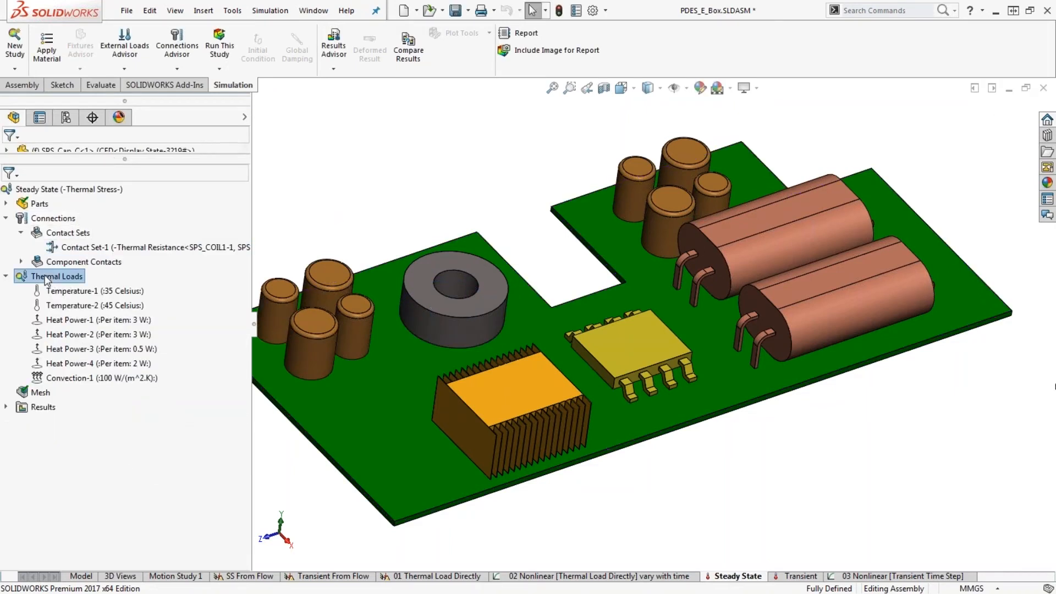
right_click(47, 280)
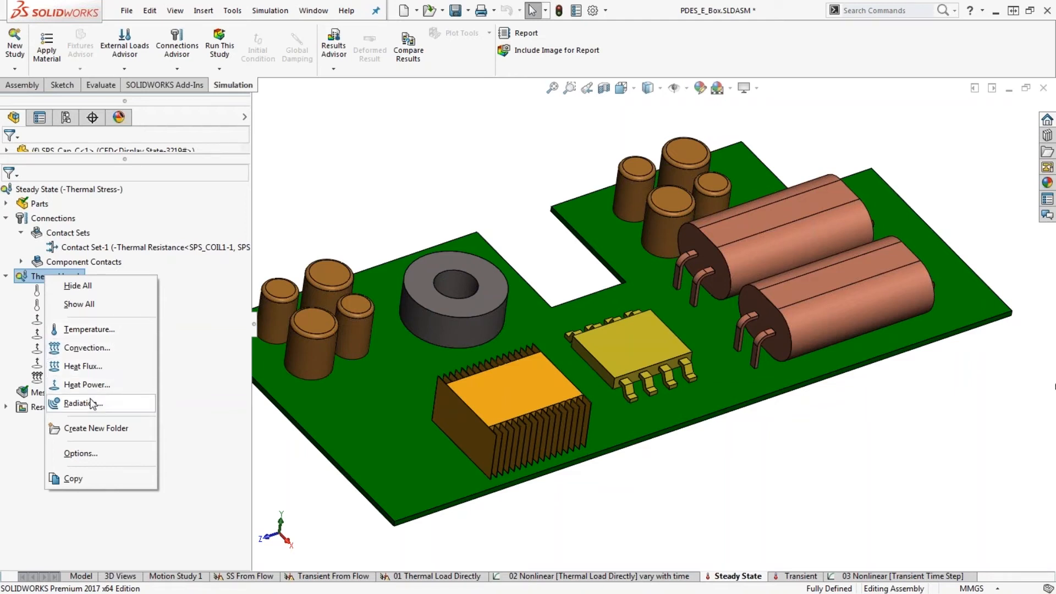
left_click(336, 197)
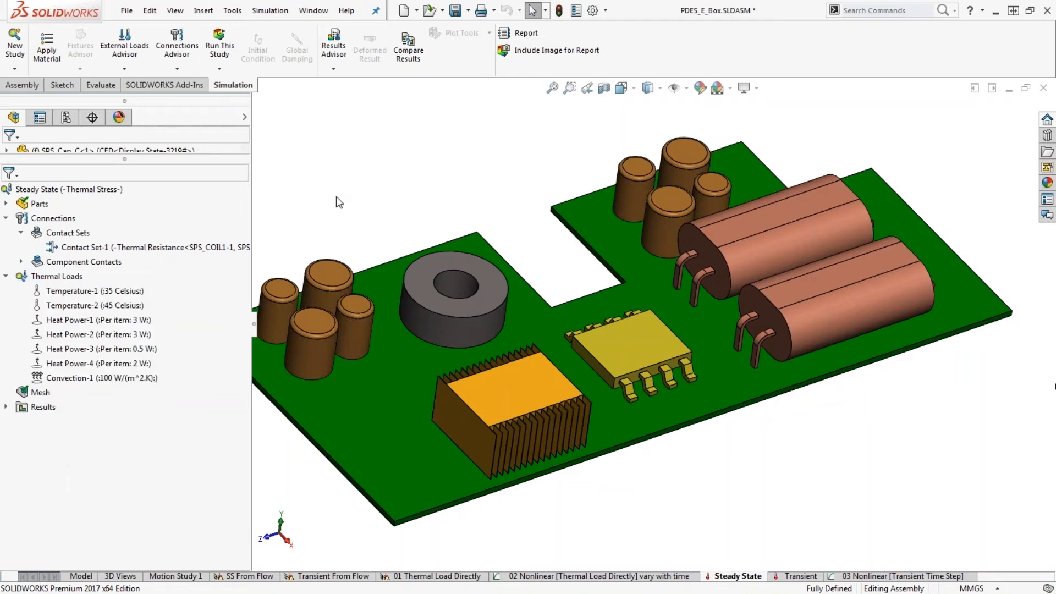
left_click(110, 291)
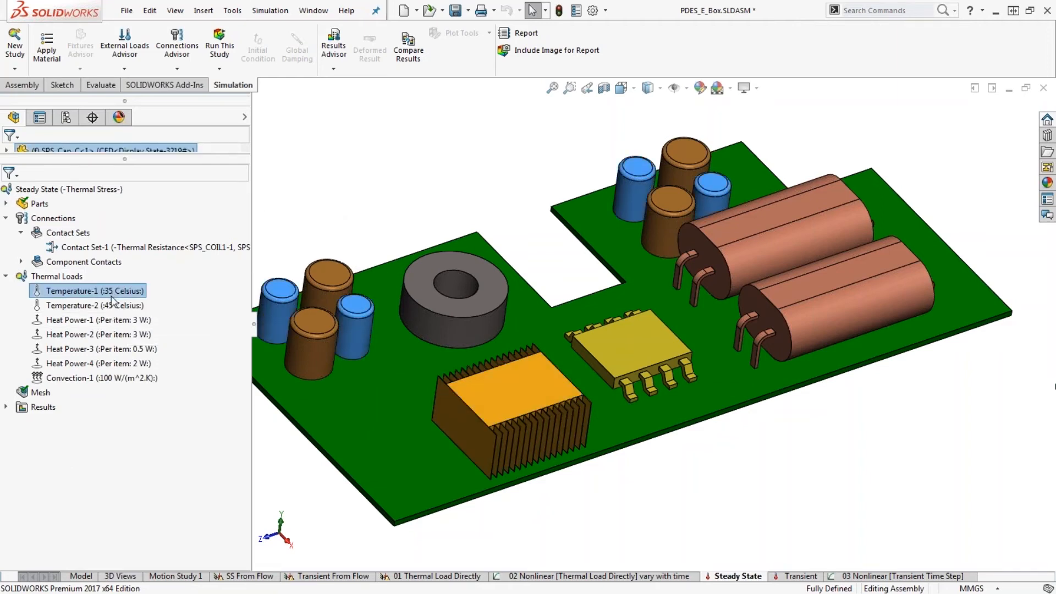
left_click(113, 305)
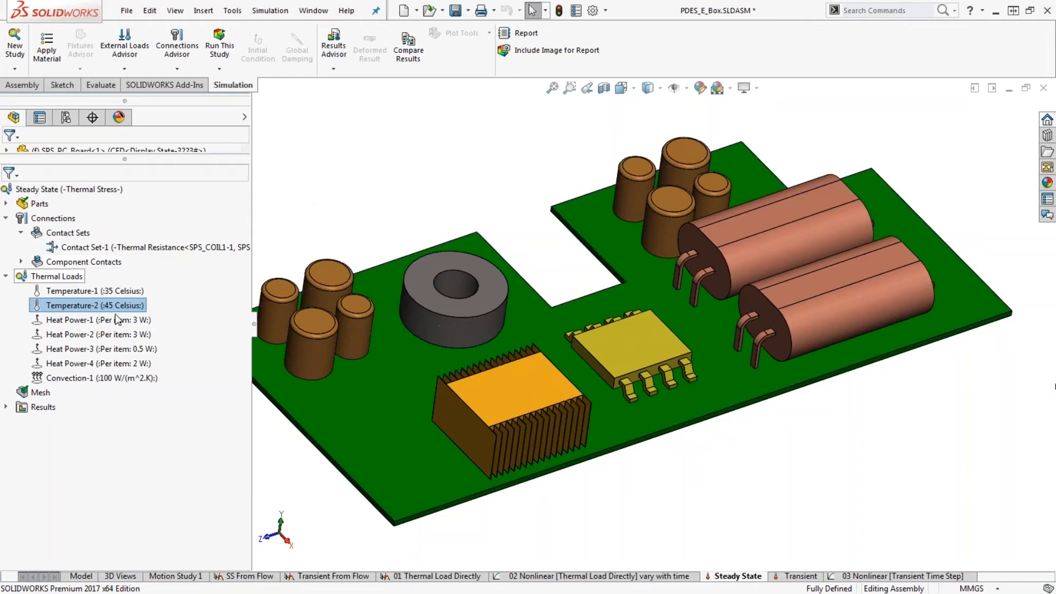
Examine the heat sink's heat power definition and the components carrying the other heat power loads.
left_click(83, 324)
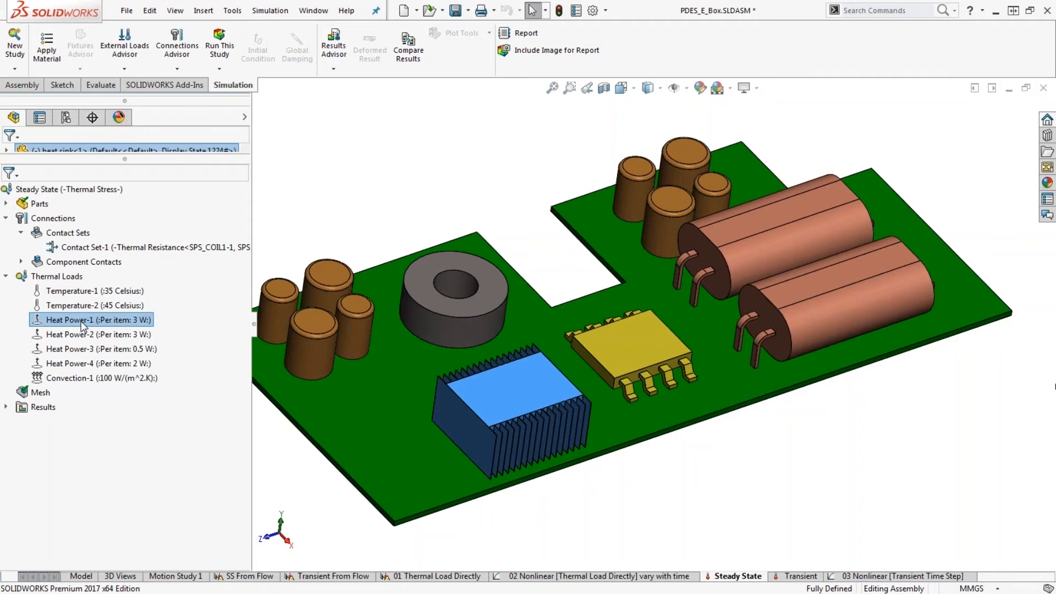
right_click(84, 325)
left_click(128, 381)
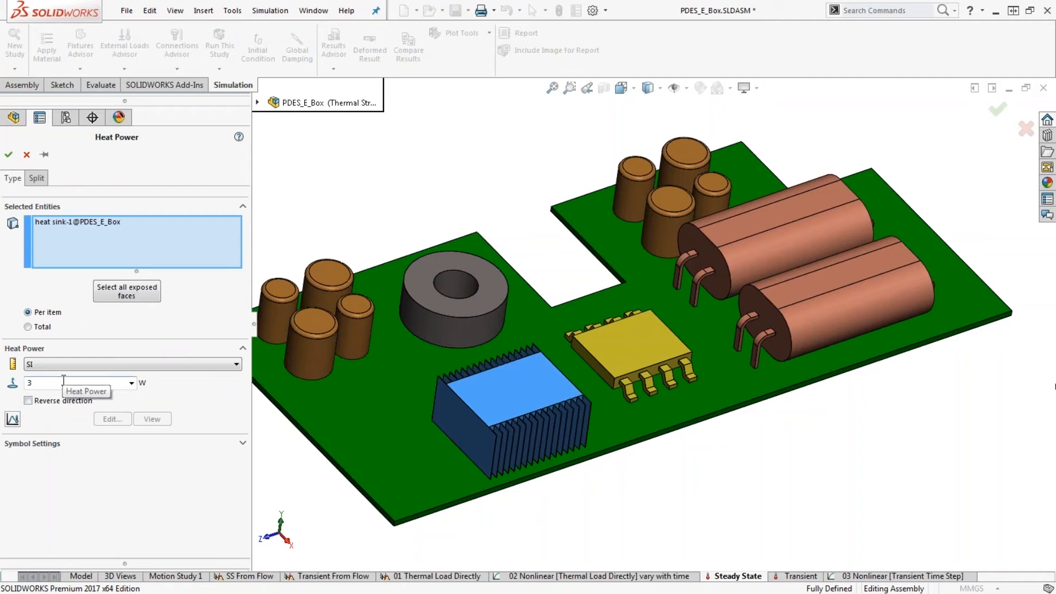
left_click(9, 155)
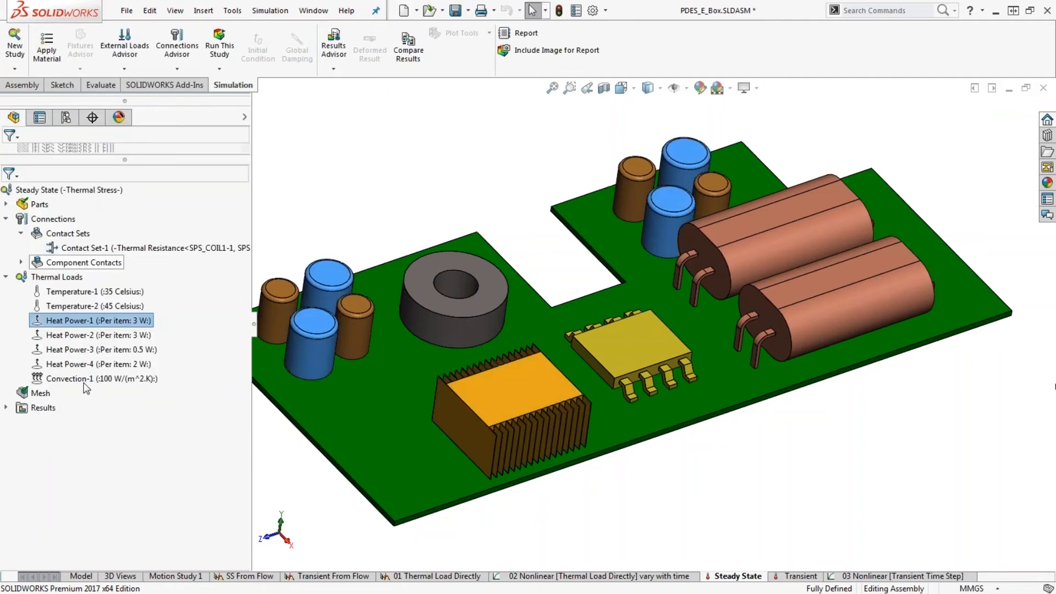
left_click(91, 335)
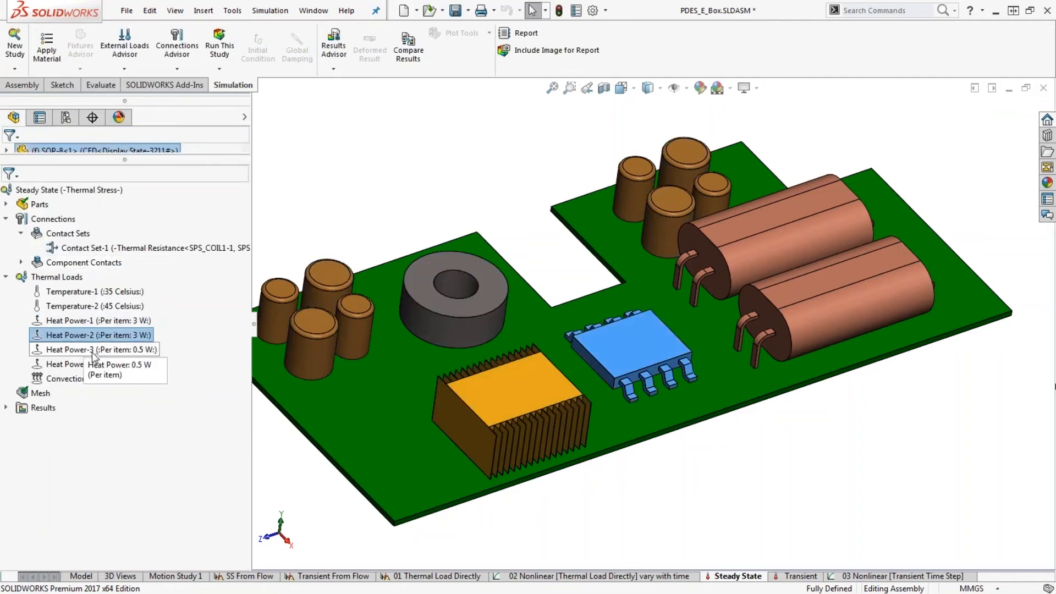
left_click(91, 364)
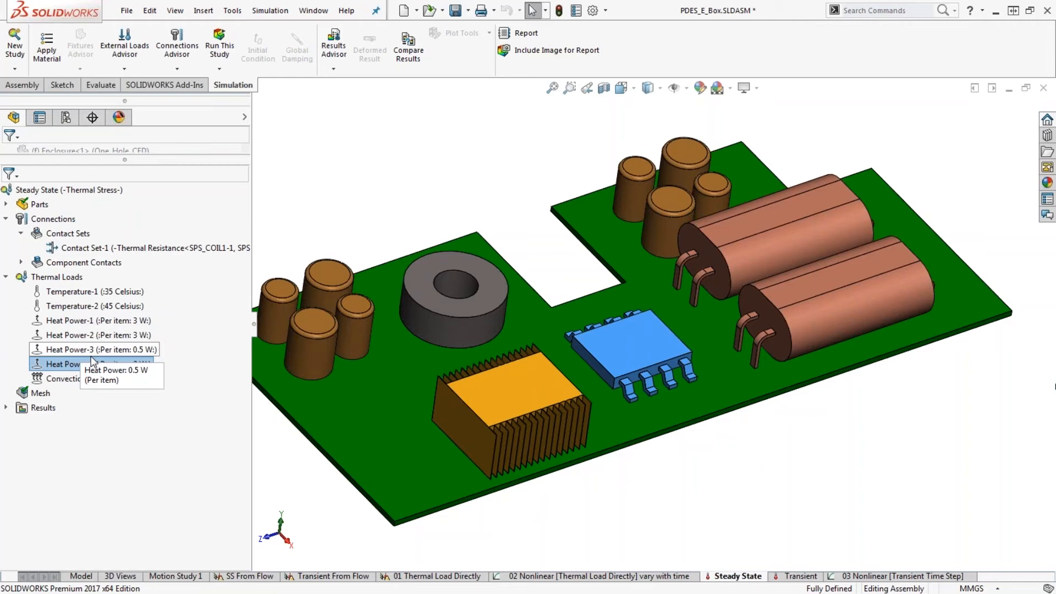
left_click(174, 447)
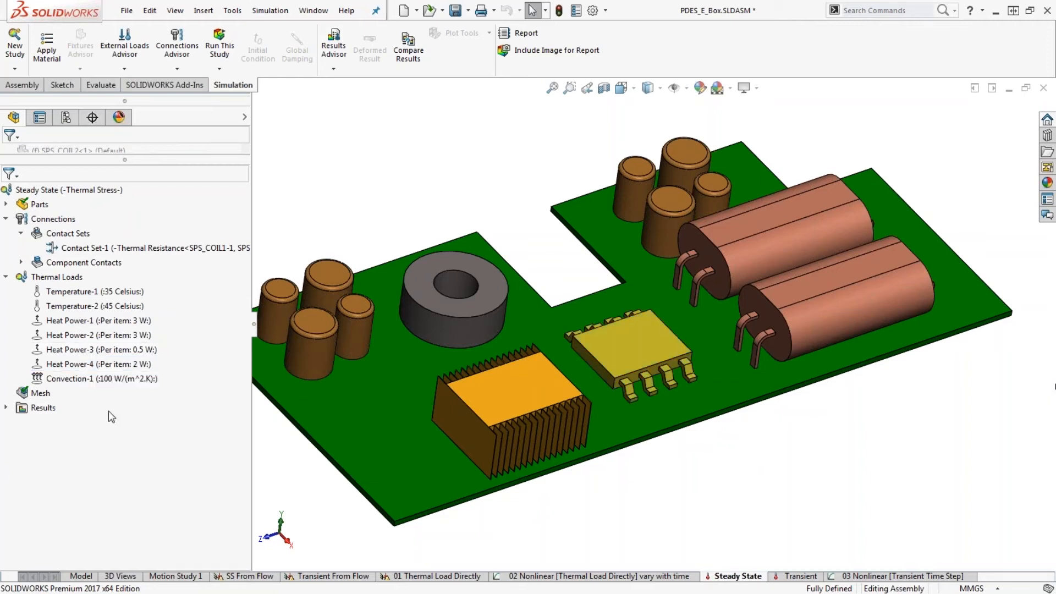
Examine the convection load's definition, including its faces, convection coefficient and bulk ambient temperature.
right_click(127, 392)
right_click(110, 379)
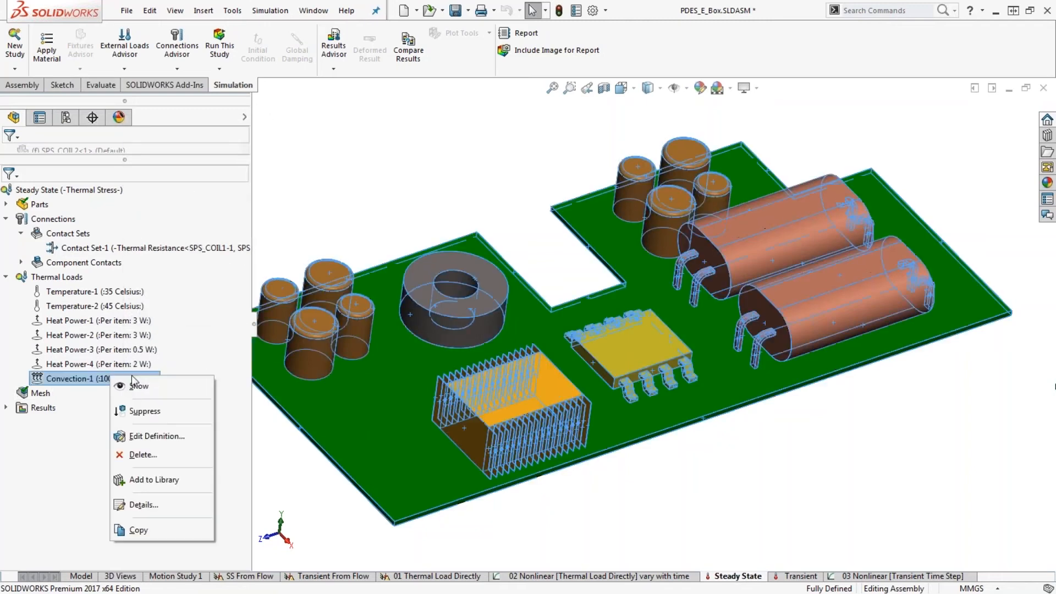
left_click(151, 438)
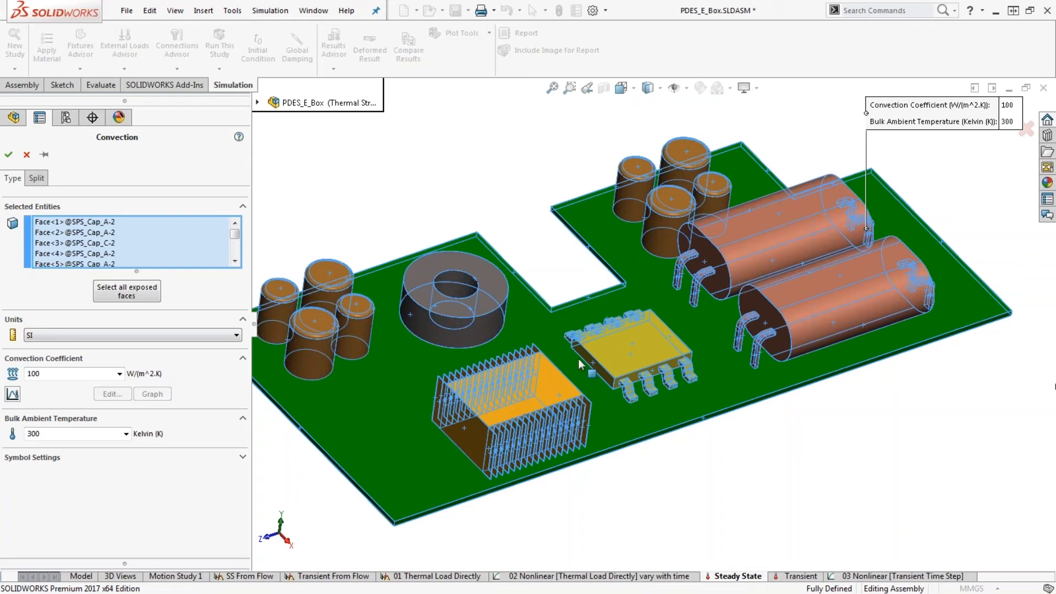
left_click(26, 154)
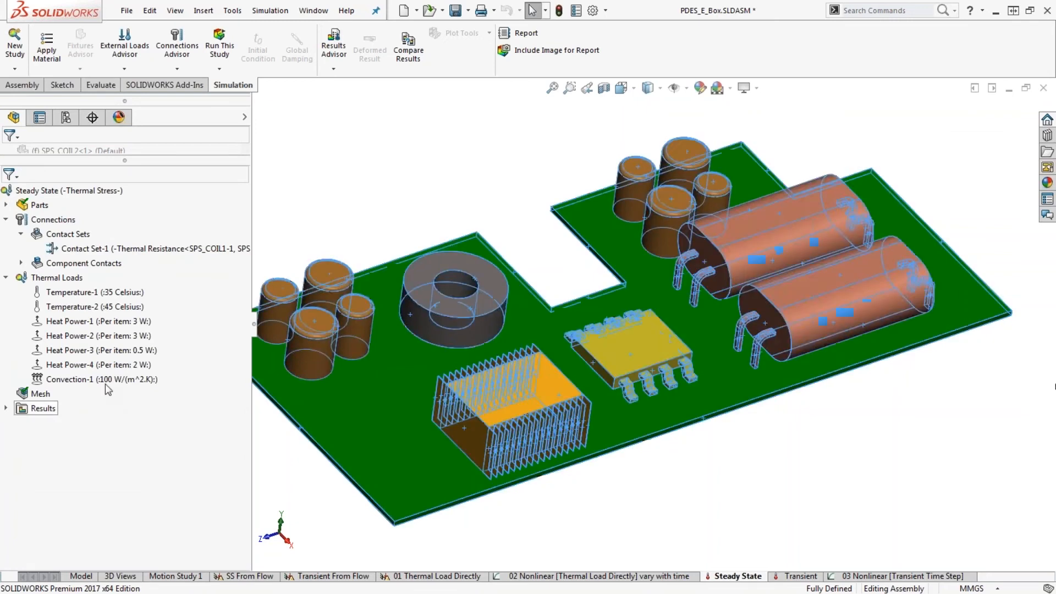
left_click(83, 379)
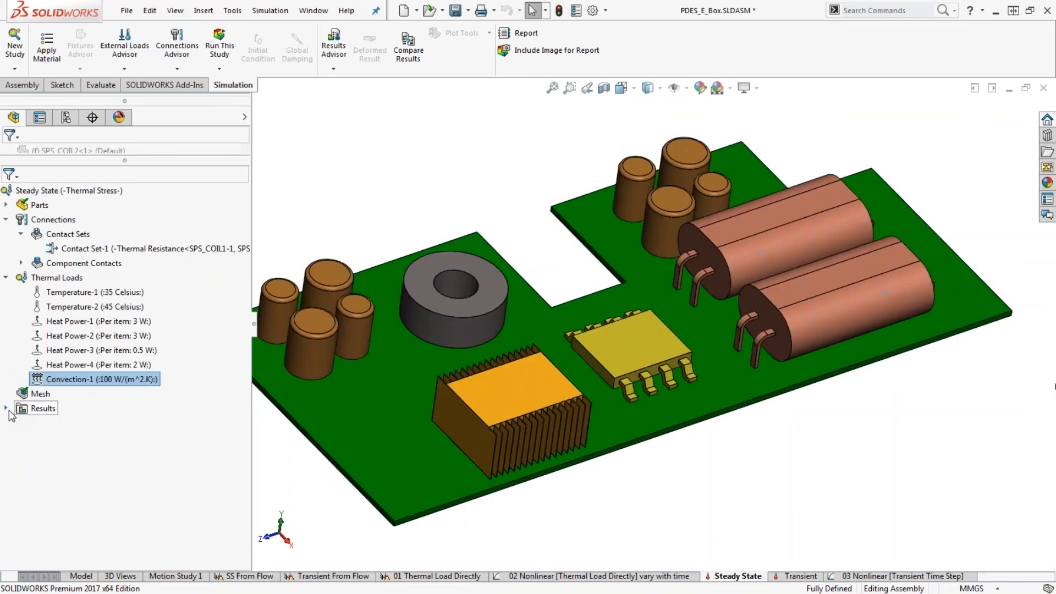
Display the Steady State study's temperature plot with the whole board in view.
left_click(5, 409)
double_click(64, 422)
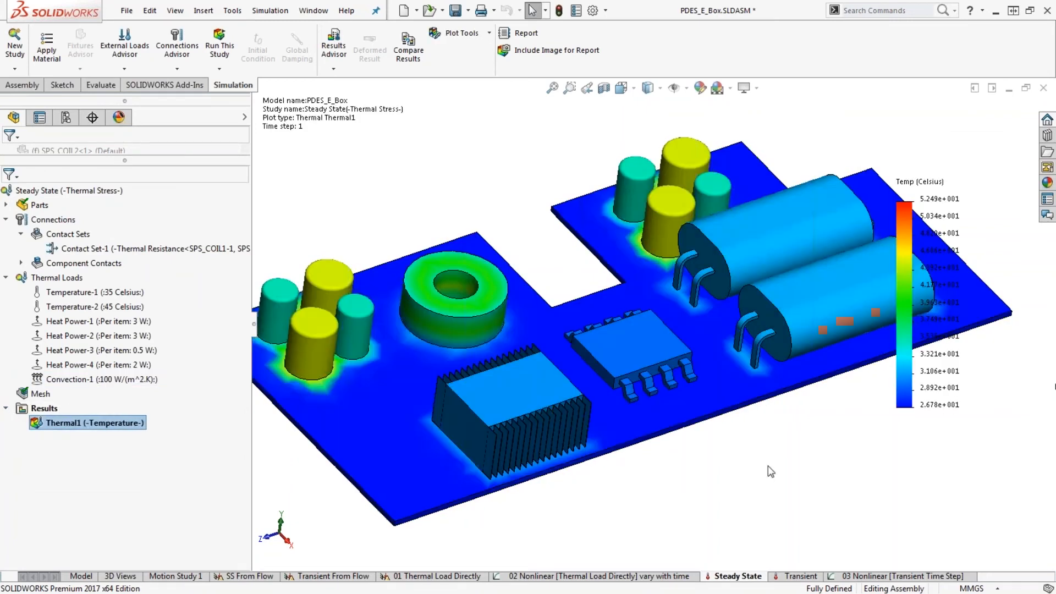
scroll(831, 352, "down", 2)
scroll(833, 353, "up", 1)
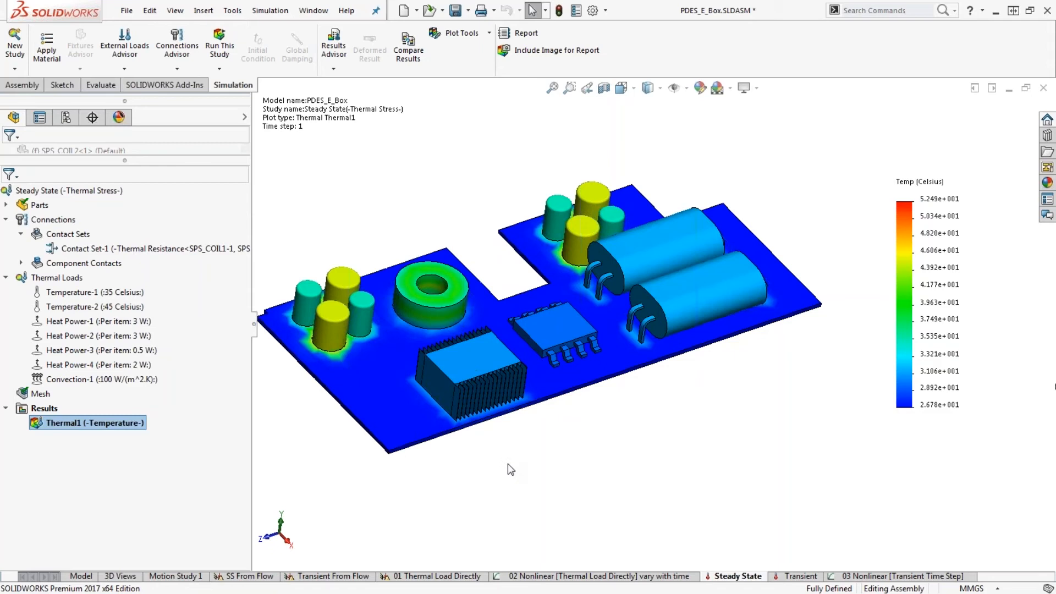
Switch to the Transient thermal study and examine its solution type, total time, time increment and solver properties.
left_click(801, 577)
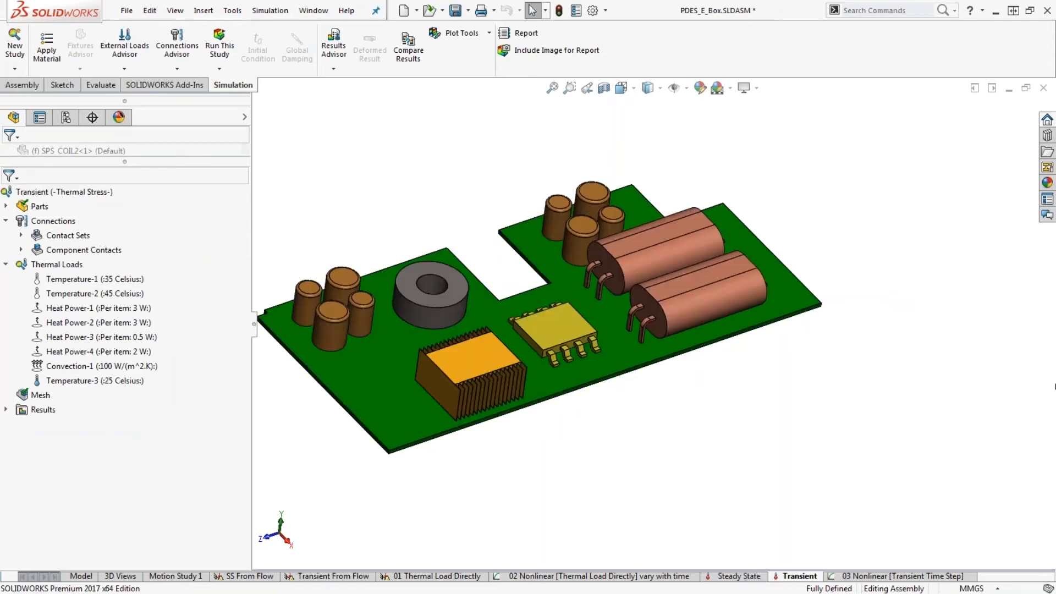
right_click(84, 193)
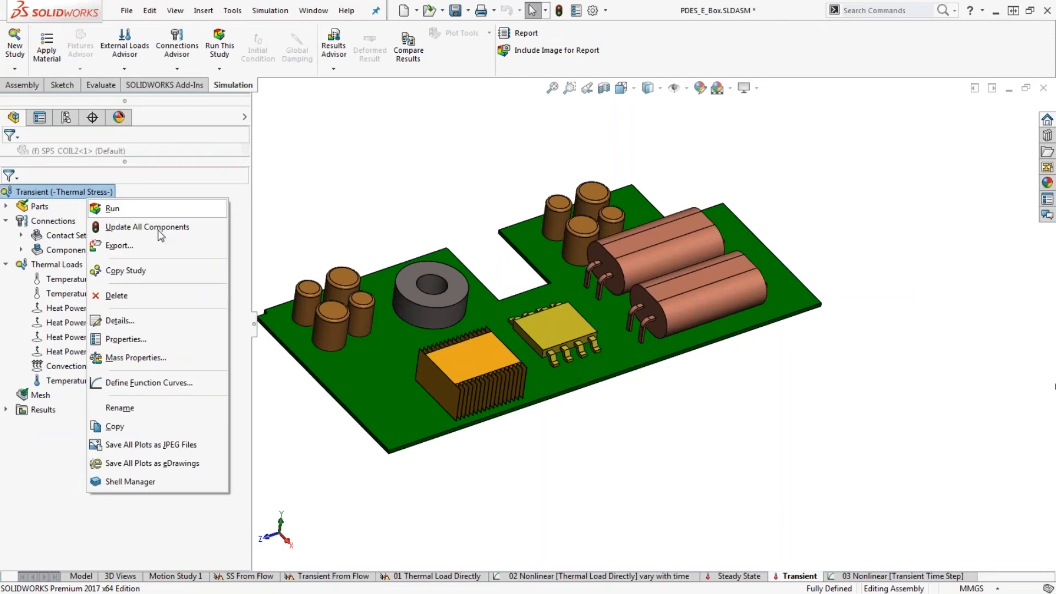
left_click(135, 339)
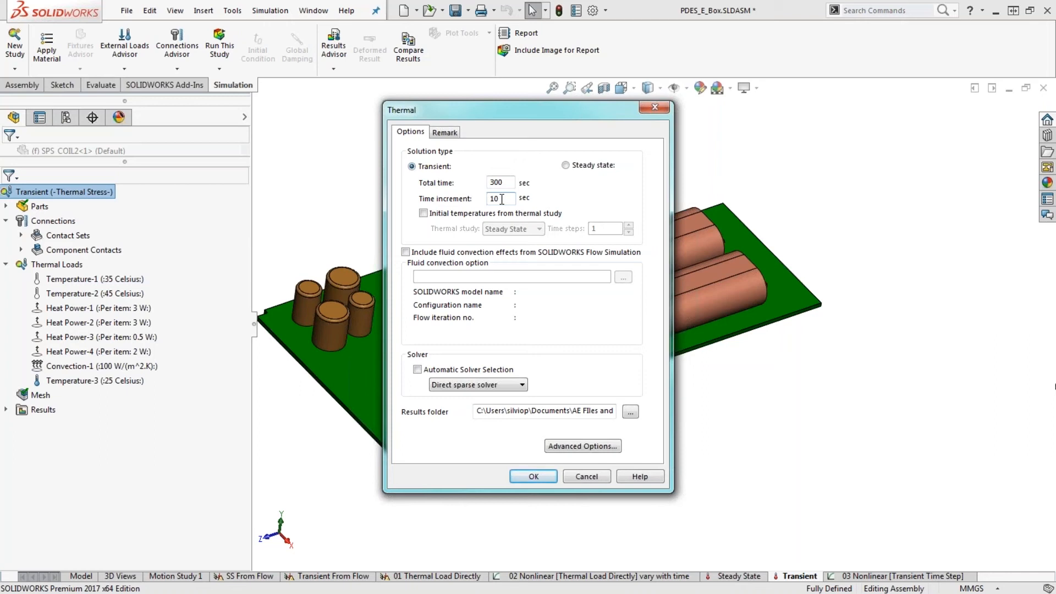
left_click(583, 476)
left_click(326, 232)
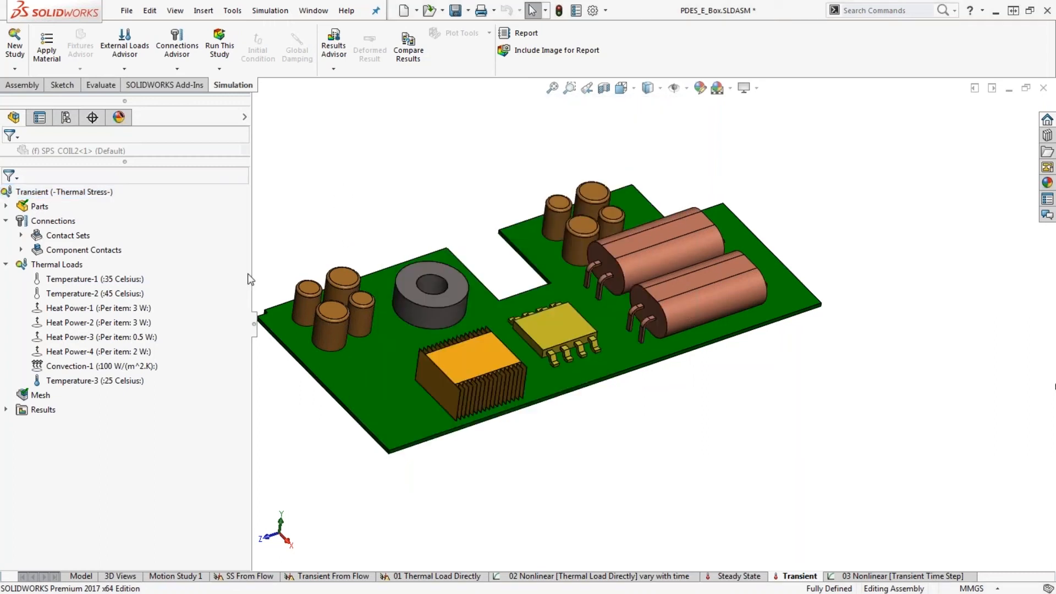
Examine the initial temperature load's definition and the components it covers, without changing anything.
left_click(101, 381)
right_click(101, 380)
left_click(144, 441)
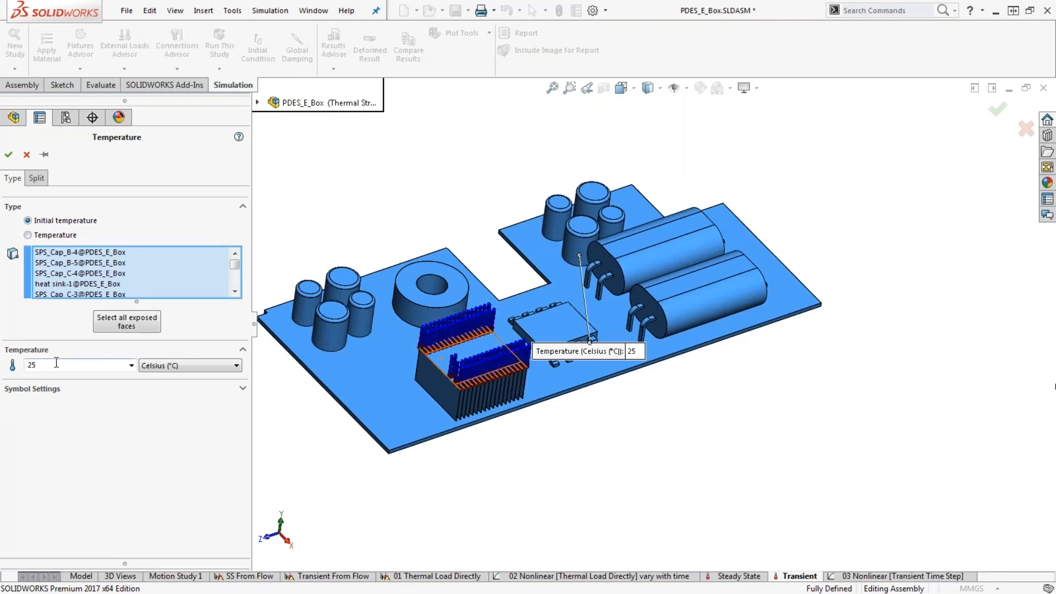
left_click(26, 155)
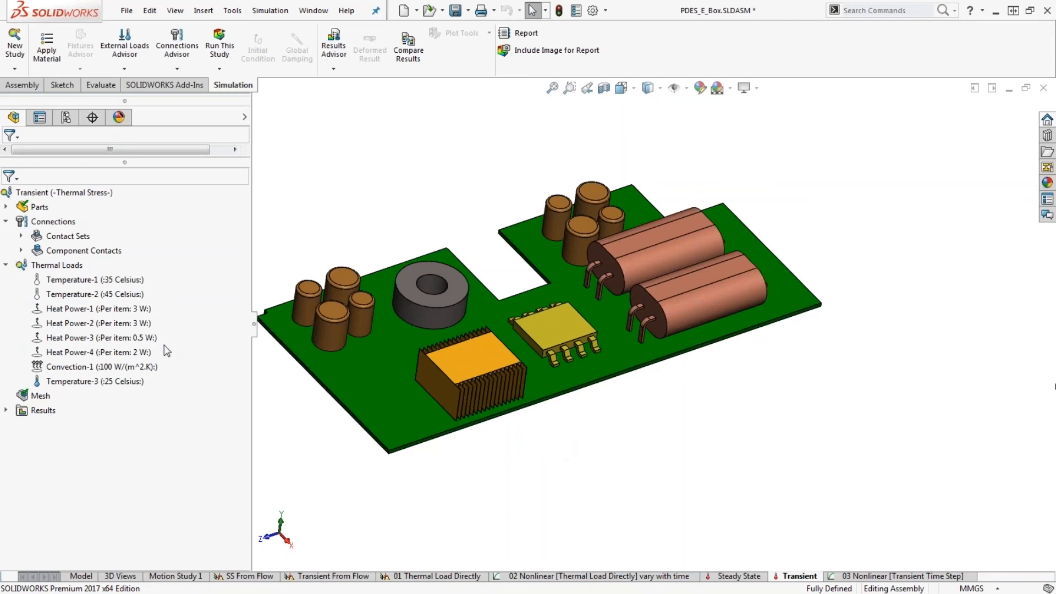
Display the Transient study's Thermal1 temperature plot.
left_click(6, 410)
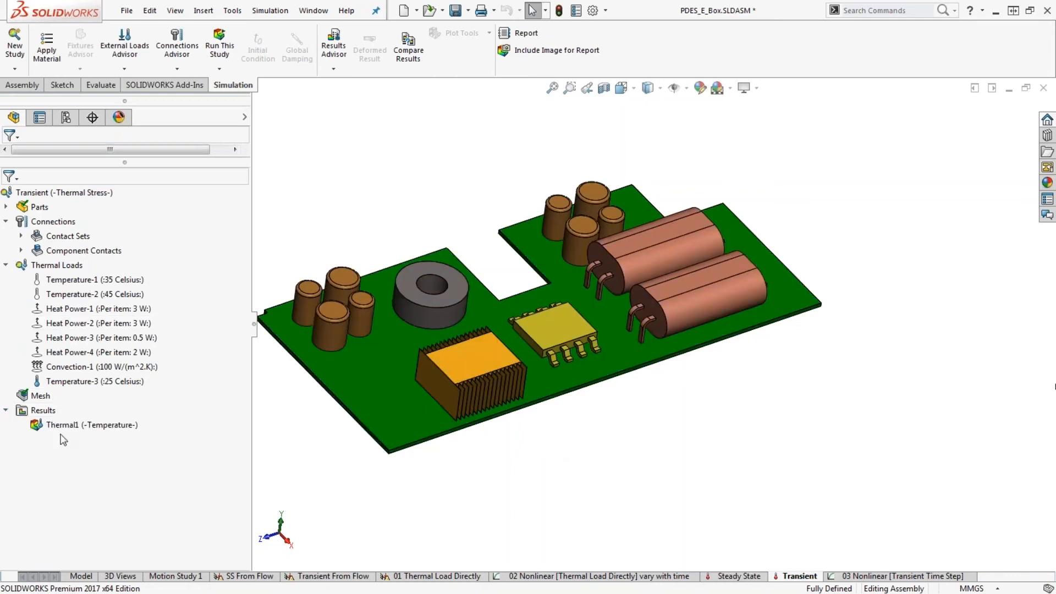
left_click(67, 429)
double_click(67, 429)
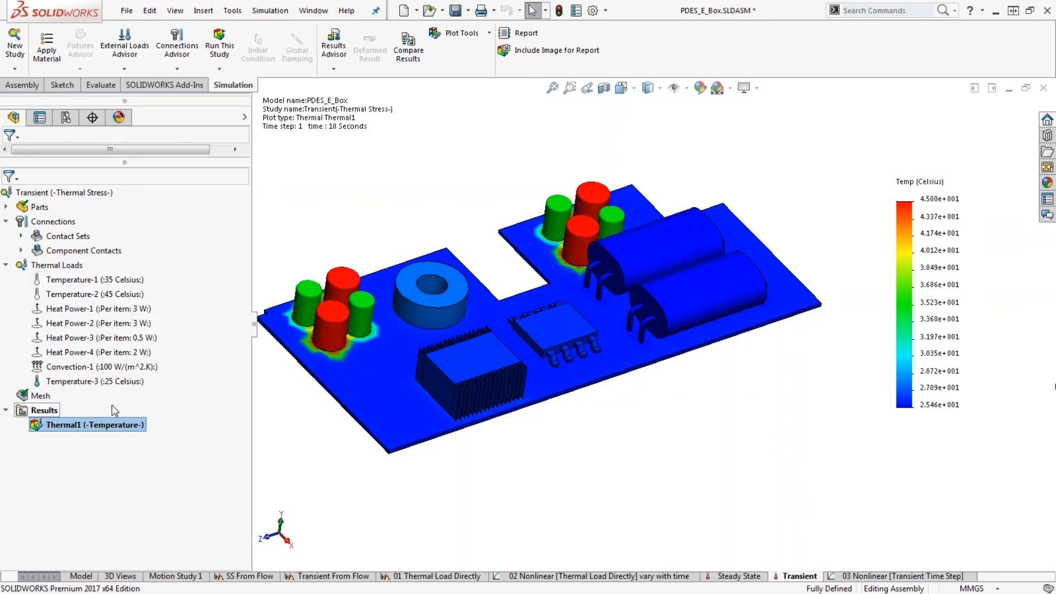
Set the transient temperature plot to time step 7, at 70 seconds.
right_click(105, 425)
left_click(132, 139)
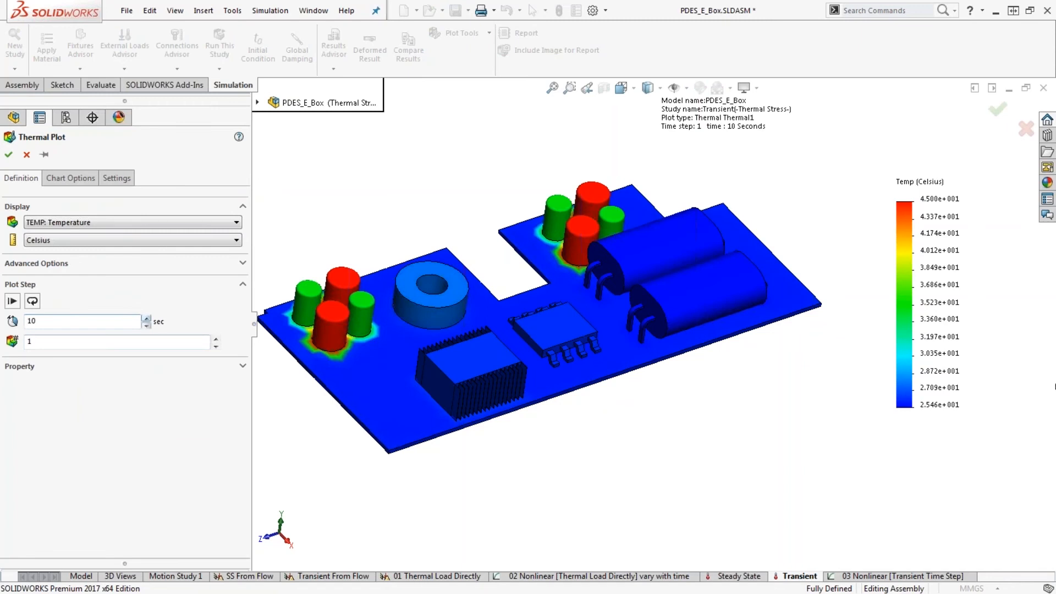
left_click(146, 318)
left_click(9, 154)
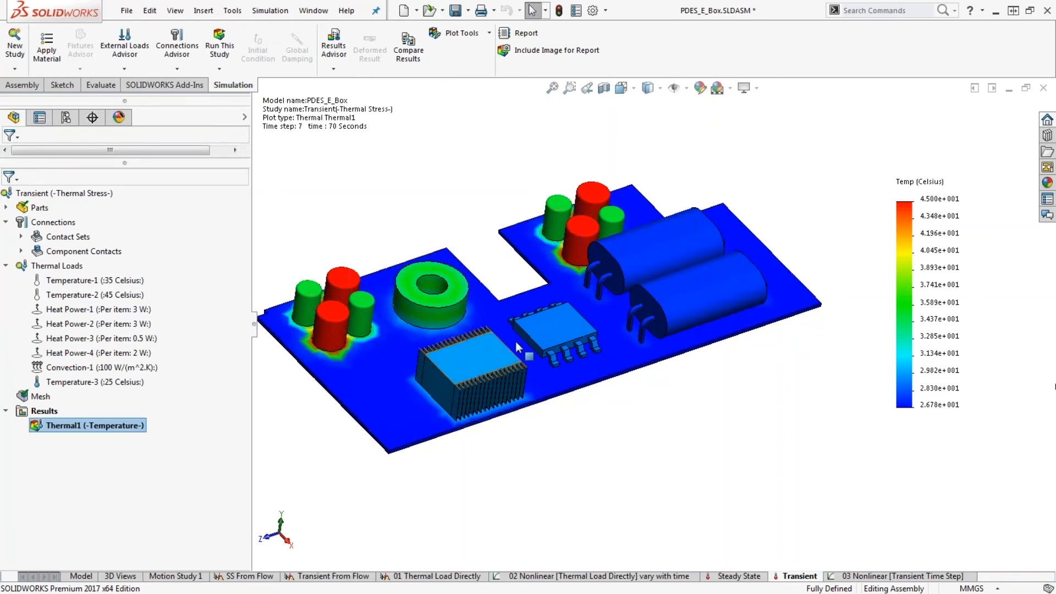
Animate the transient temperature plot over its time steps and close the animation.
right_click(83, 426)
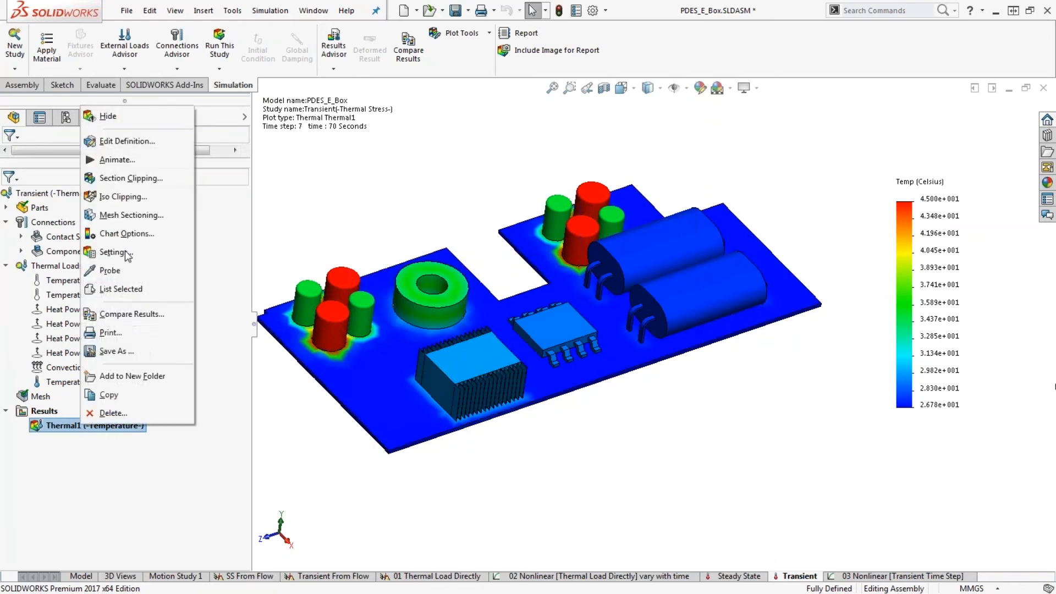
left_click(119, 161)
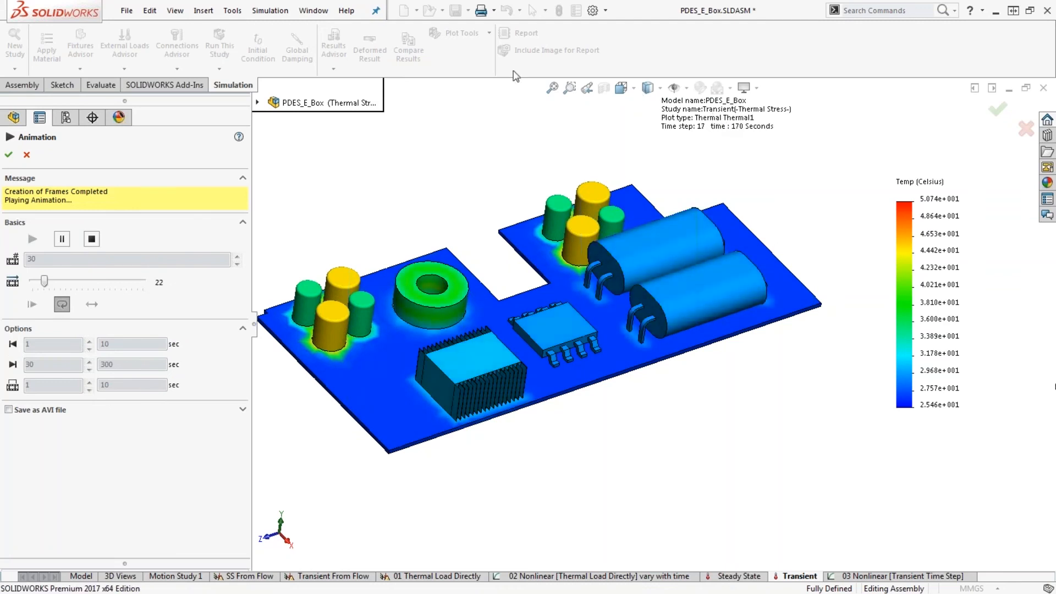
left_click(26, 154)
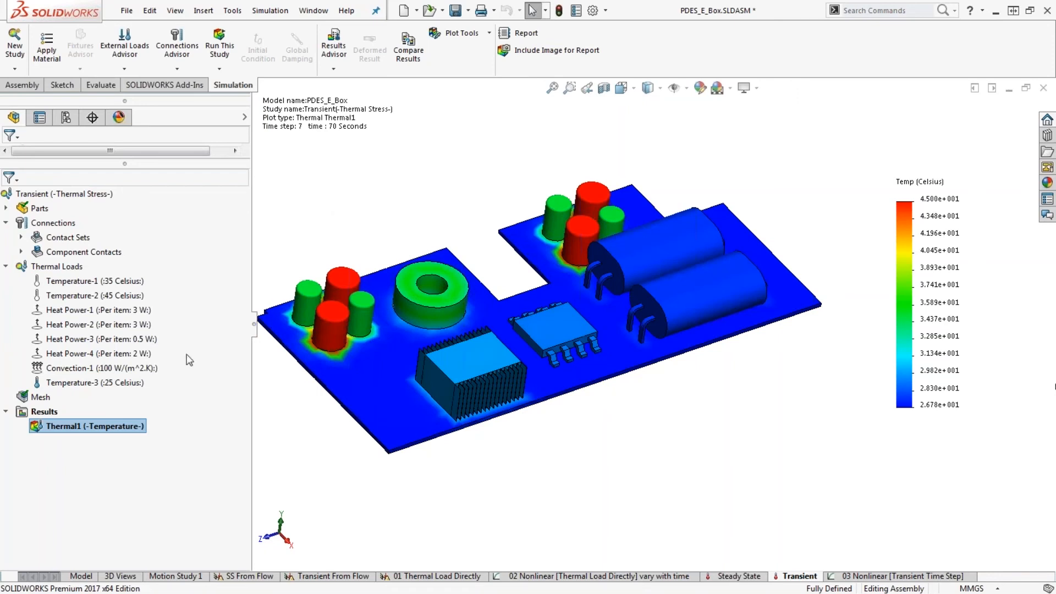
Examine the heat sink's heat power options in the Transient study, including the time curve data, without keeping changes.
right_click(72, 311)
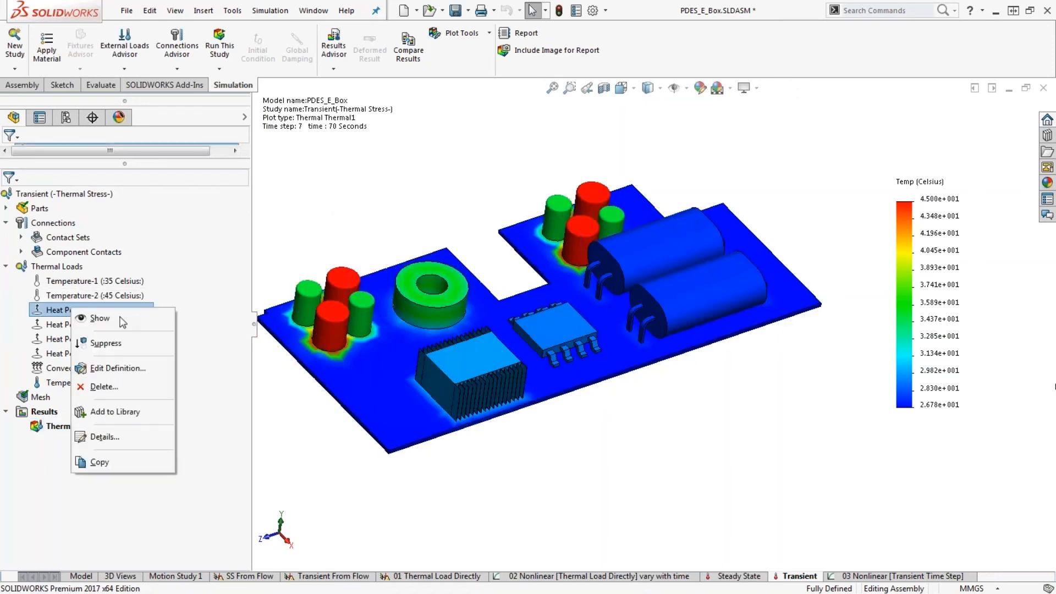
left_click(114, 368)
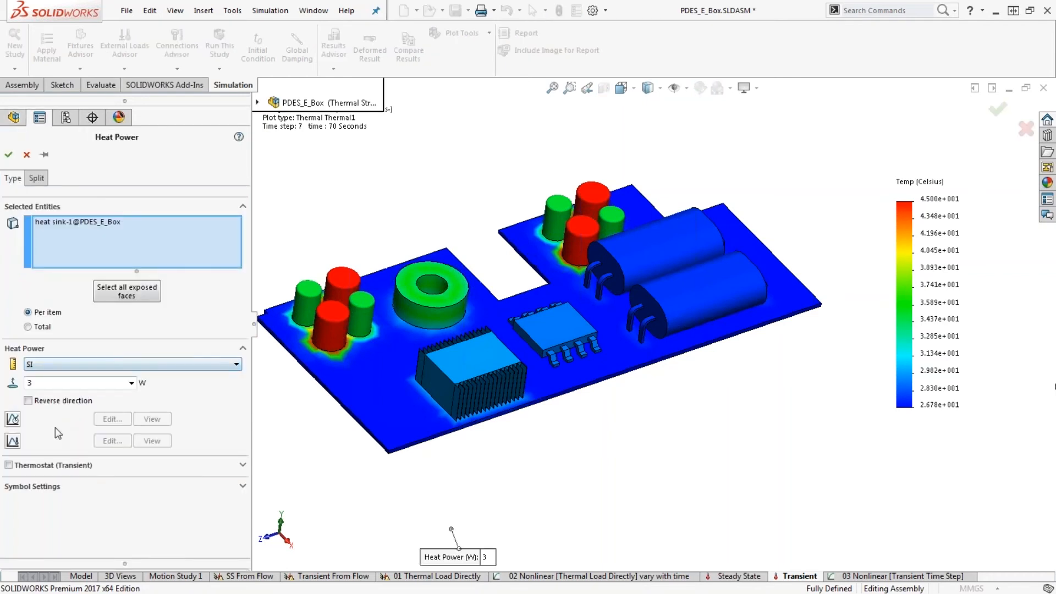
left_click(14, 419)
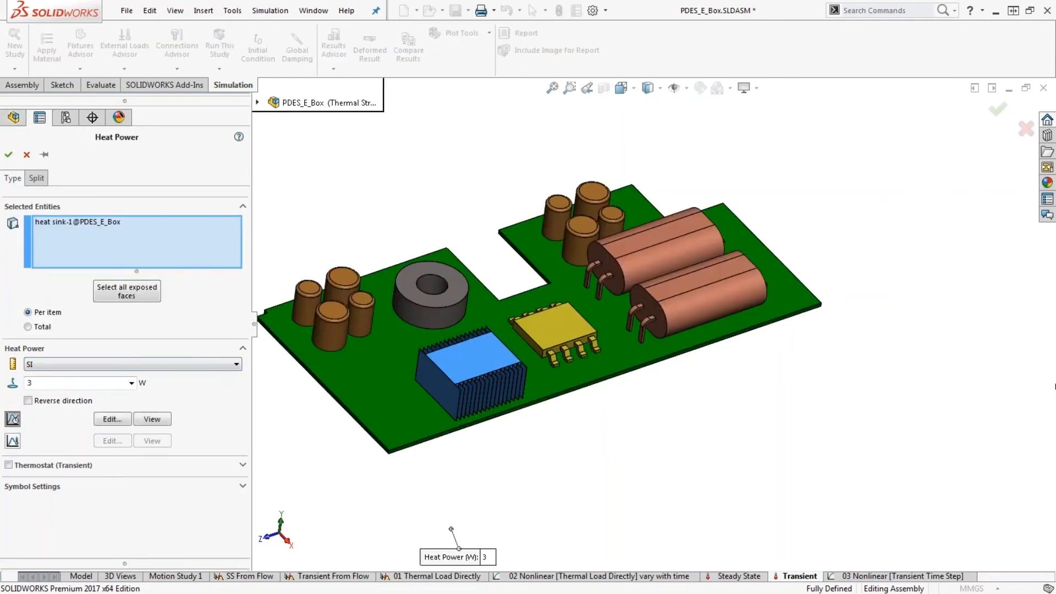
left_click(112, 420)
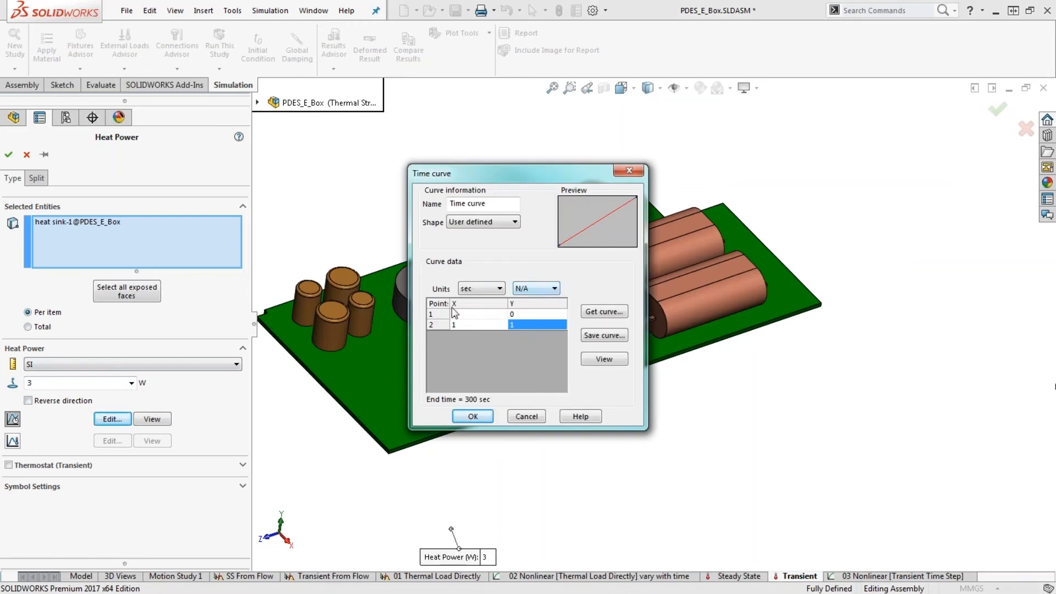
left_click(525, 417)
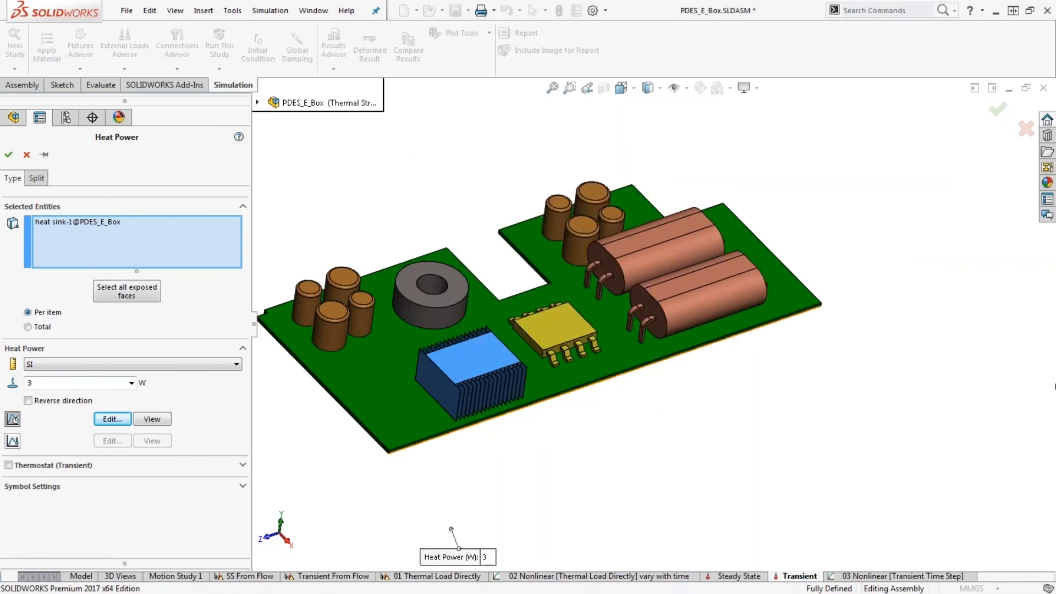
left_click(27, 155)
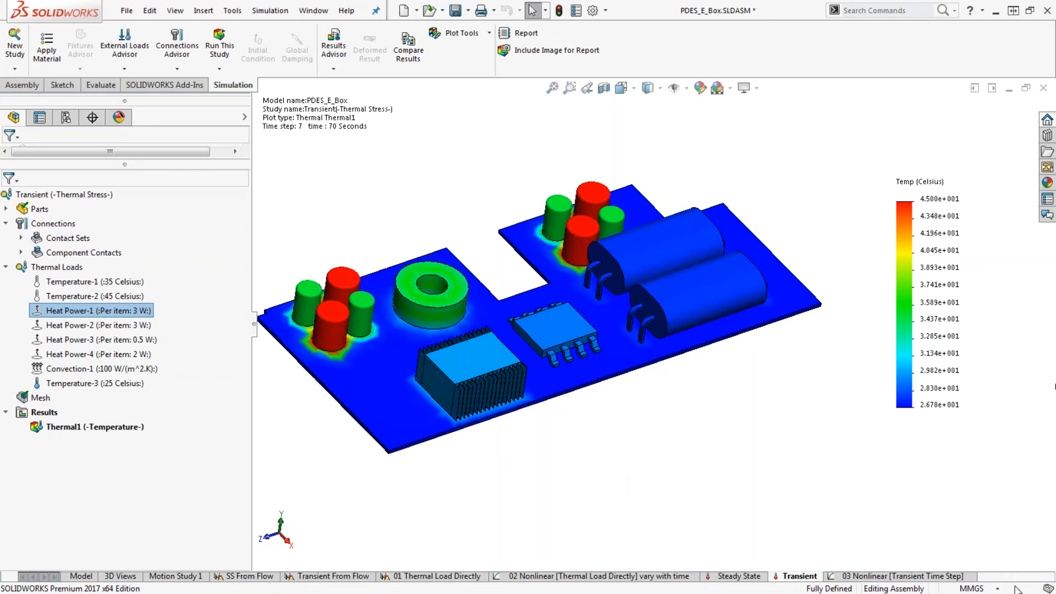
Switch to the 03 Nonlinear [Transient Time Step] study and examine its thermal effects options and available source thermal studies, without keeping changes.
left_click(910, 576)
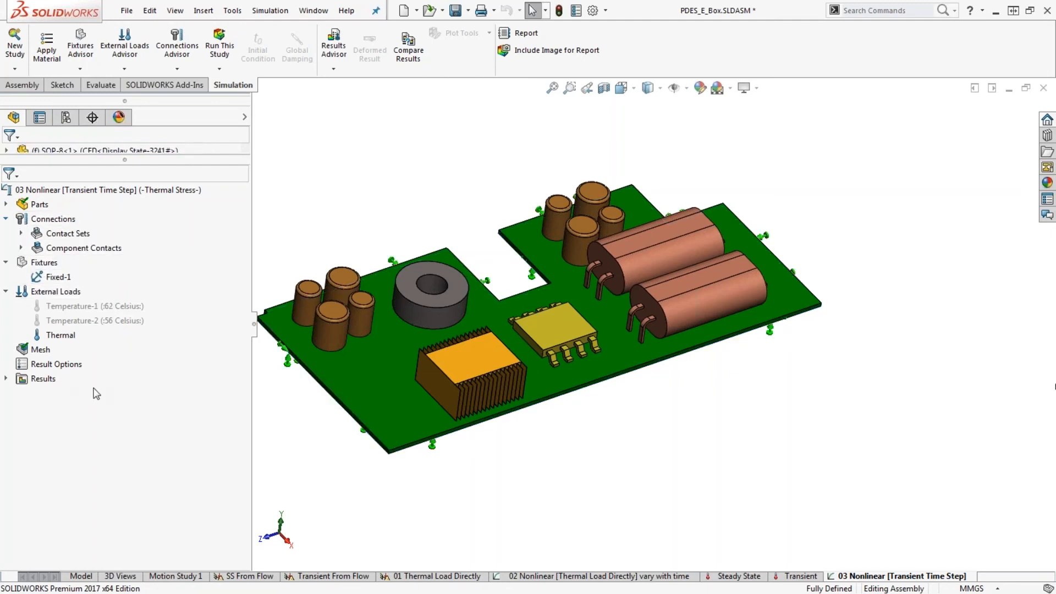
right_click(59, 296)
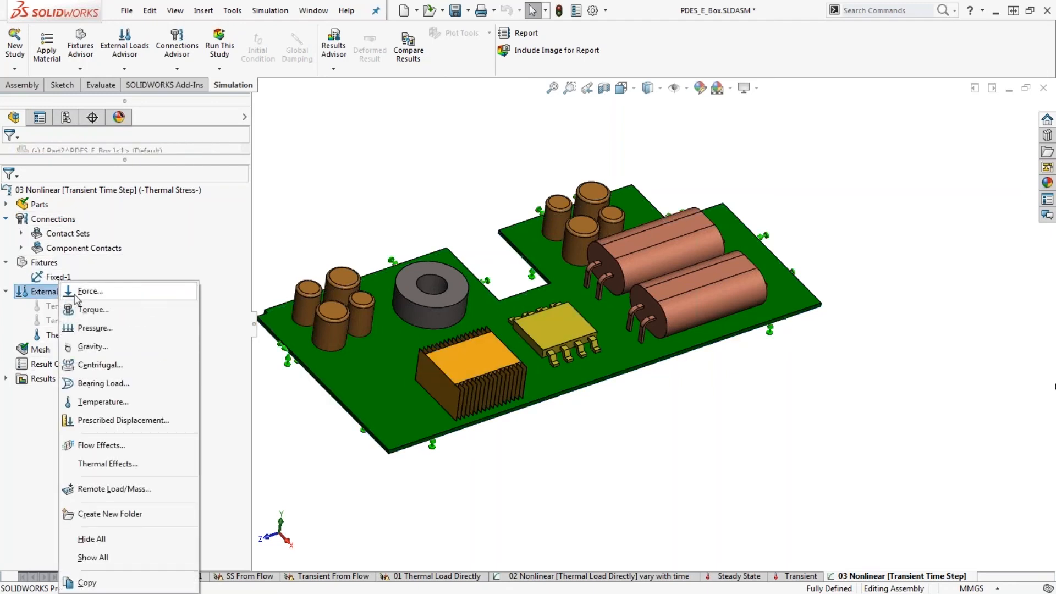
left_click(122, 465)
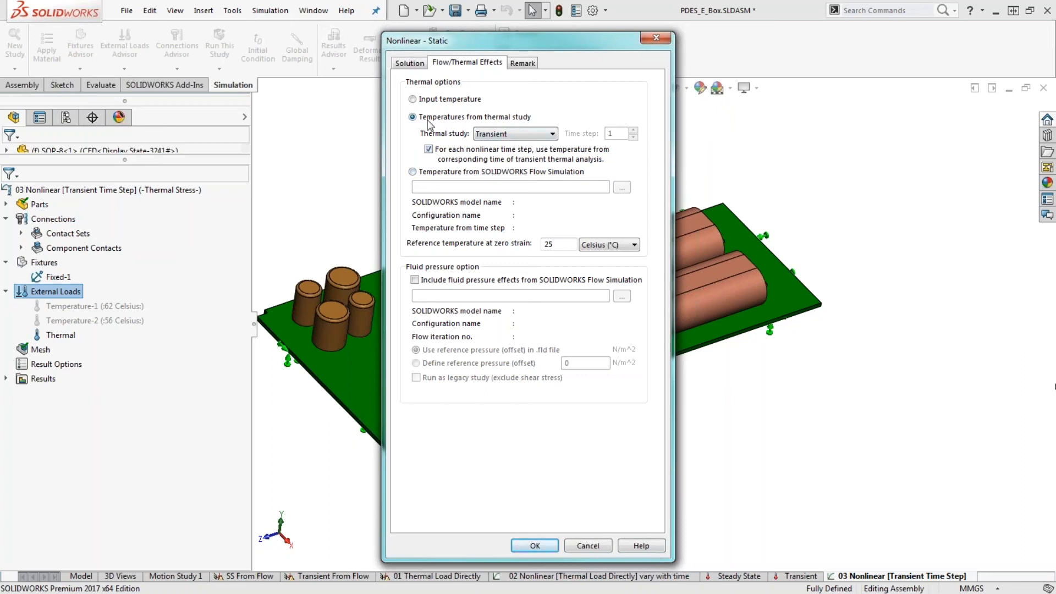
left_click(511, 137)
left_click(511, 146)
left_click(521, 135)
left_click(514, 155)
left_click(588, 546)
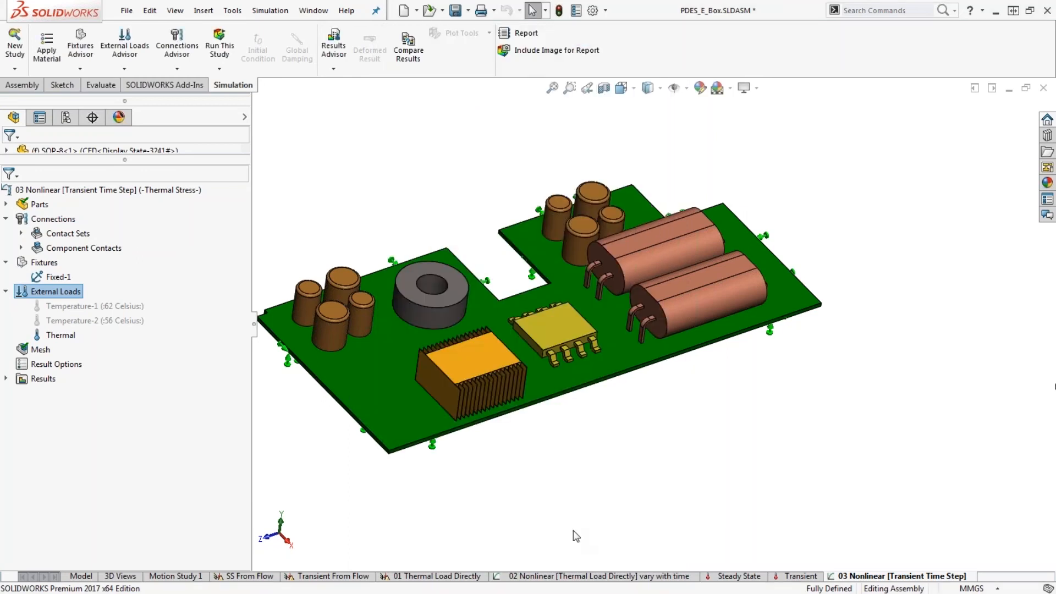
Show the nonlinear study's von Mises stress and resultant displacement plots, ending on the stress plot.
double_click(39, 378)
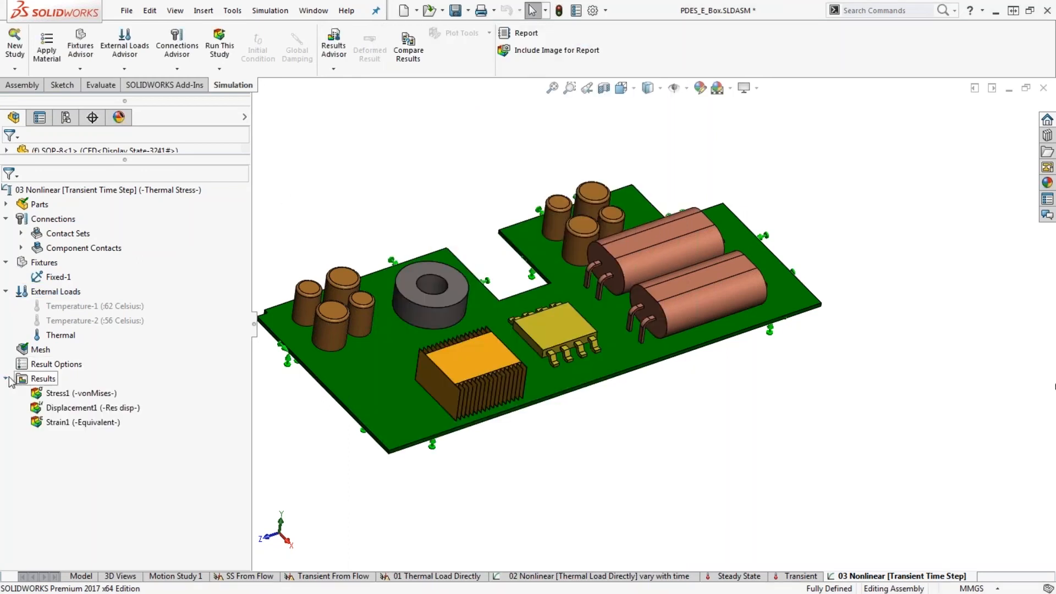
left_click(70, 393)
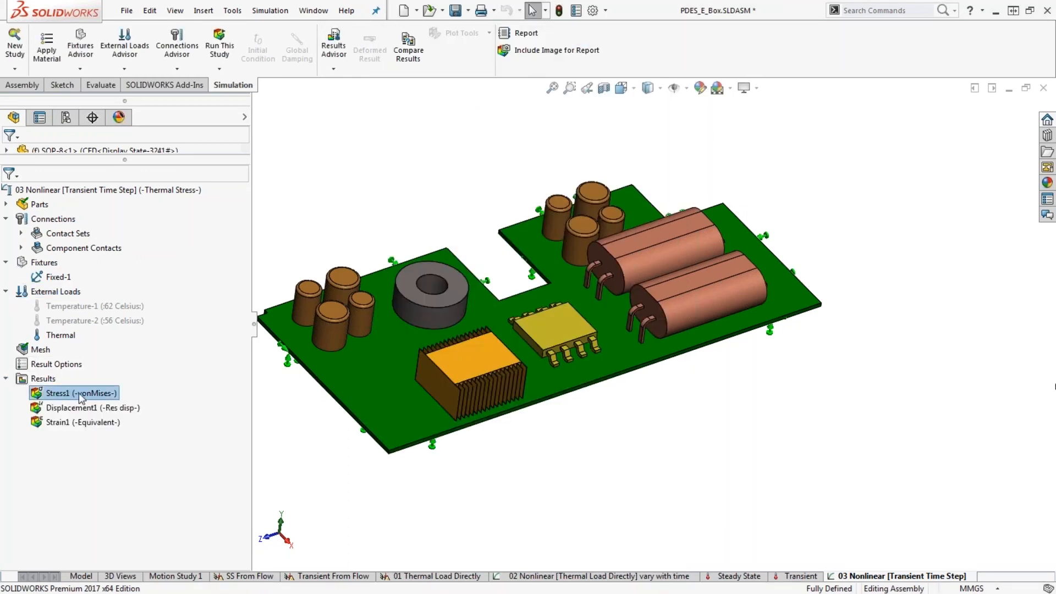
double_click(78, 393)
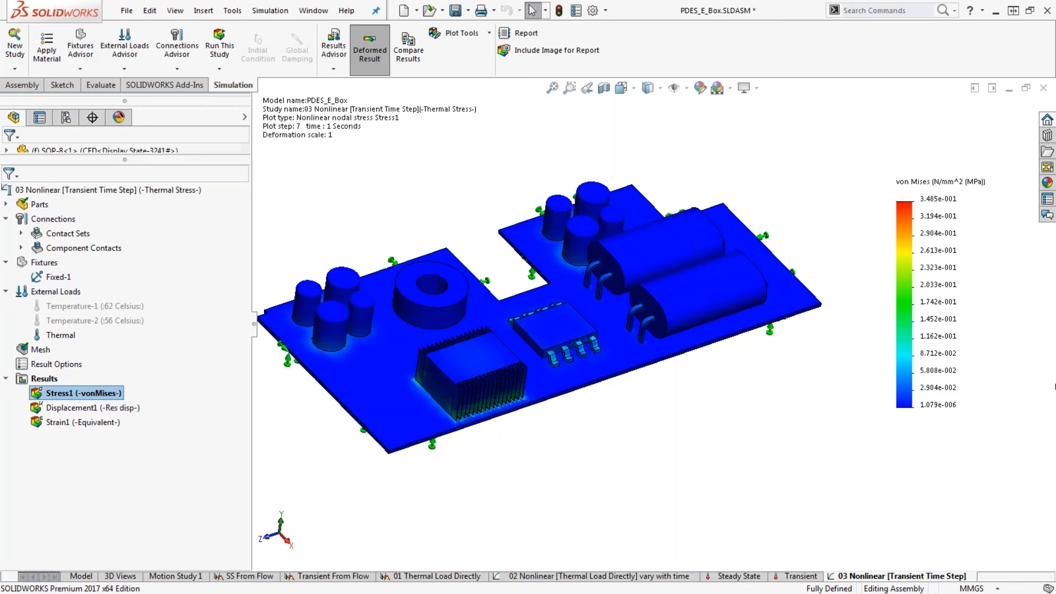
left_click(61, 408)
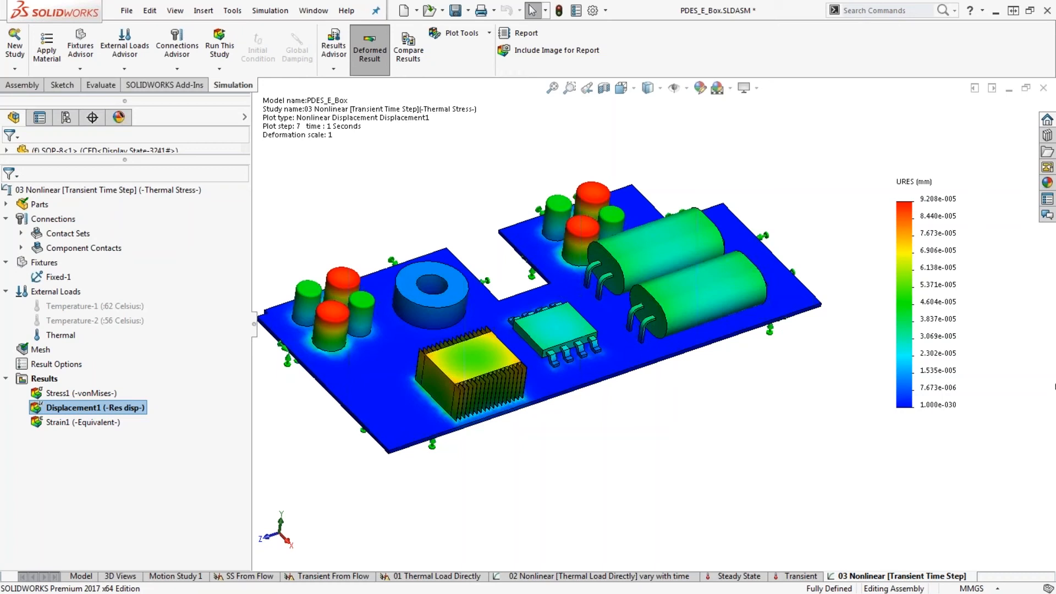
double_click(61, 393)
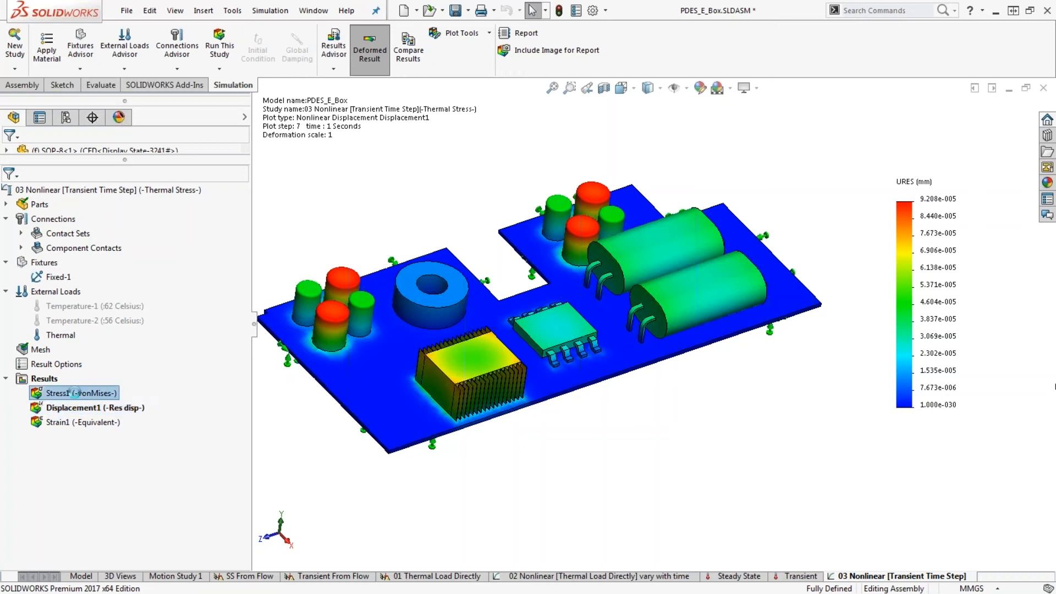
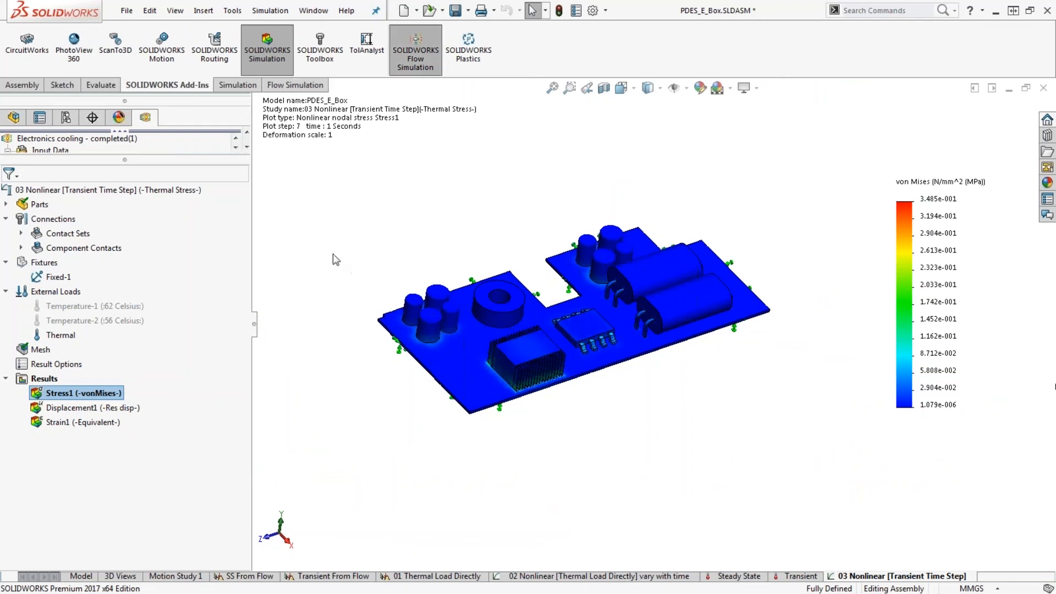
Switch from the nonlinear study to the model, enlarge the Electronics cooling - completed(1) project tree and display the Flow Simulation commands.
left_click(81, 576)
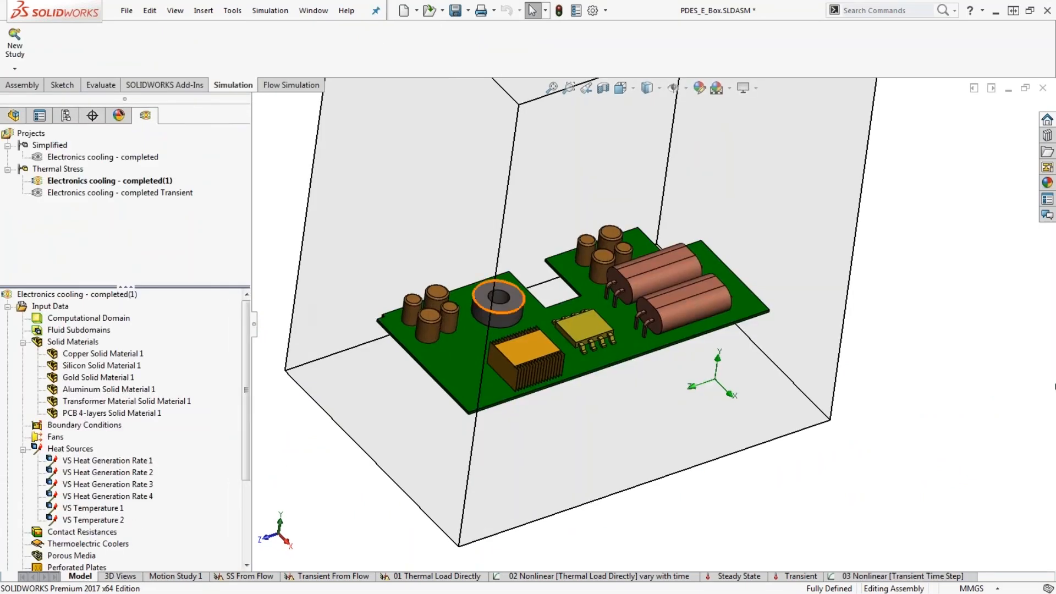
scroll(477, 277, "up", 4)
middle_click_drag(476, 275, 459, 248)
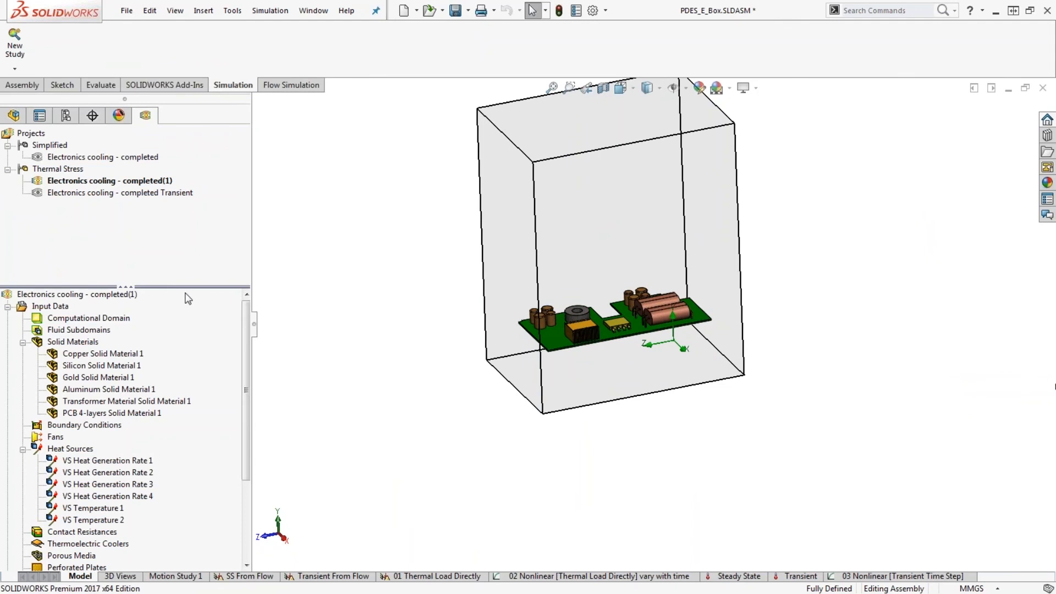
left_click_drag(154, 285, 155, 170)
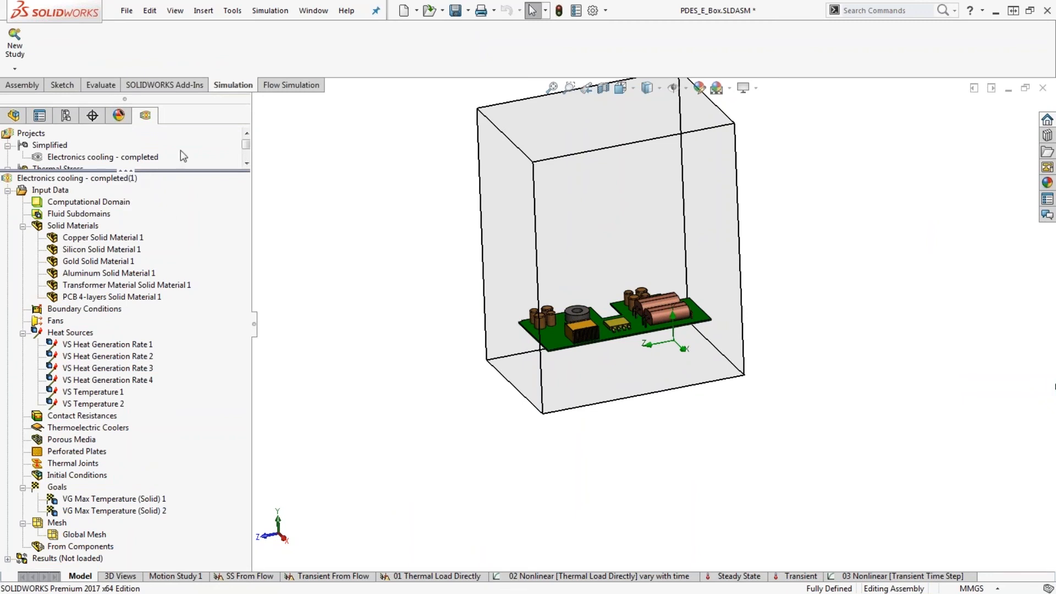
left_click(279, 88)
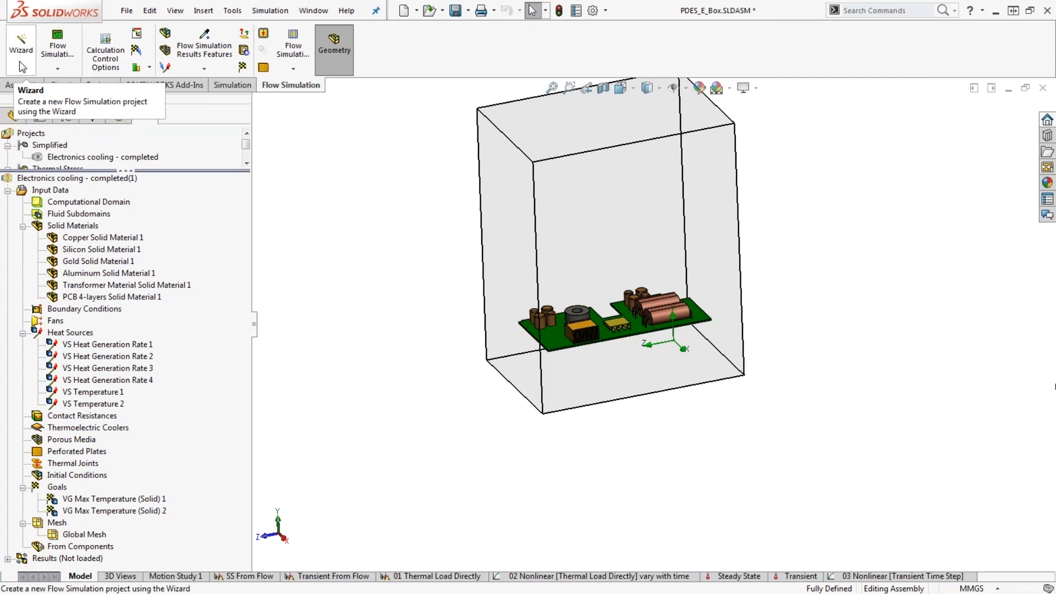
Open the flow project's general settings and examine the analysis type and gravity components against the gravity direction on the model.
right_click(76, 179)
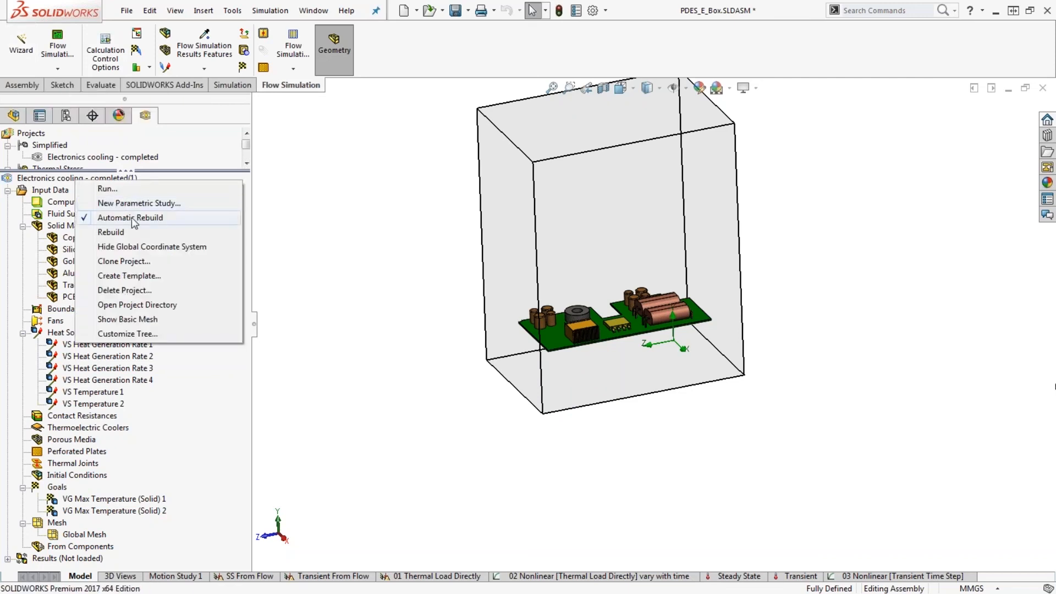
left_click(68, 222)
right_click(66, 191)
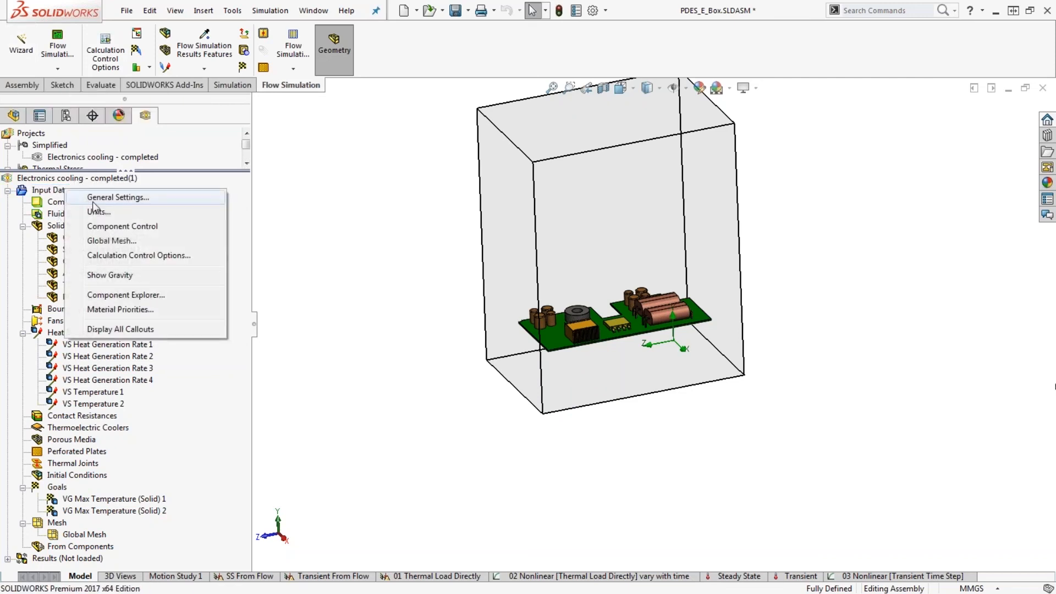
left_click(93, 198)
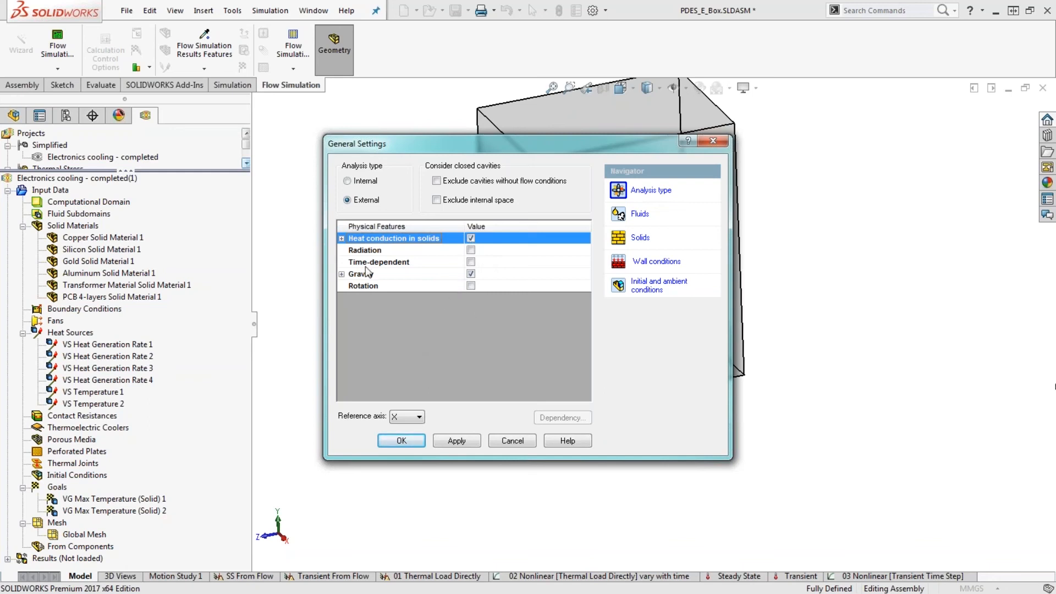
left_click(342, 274)
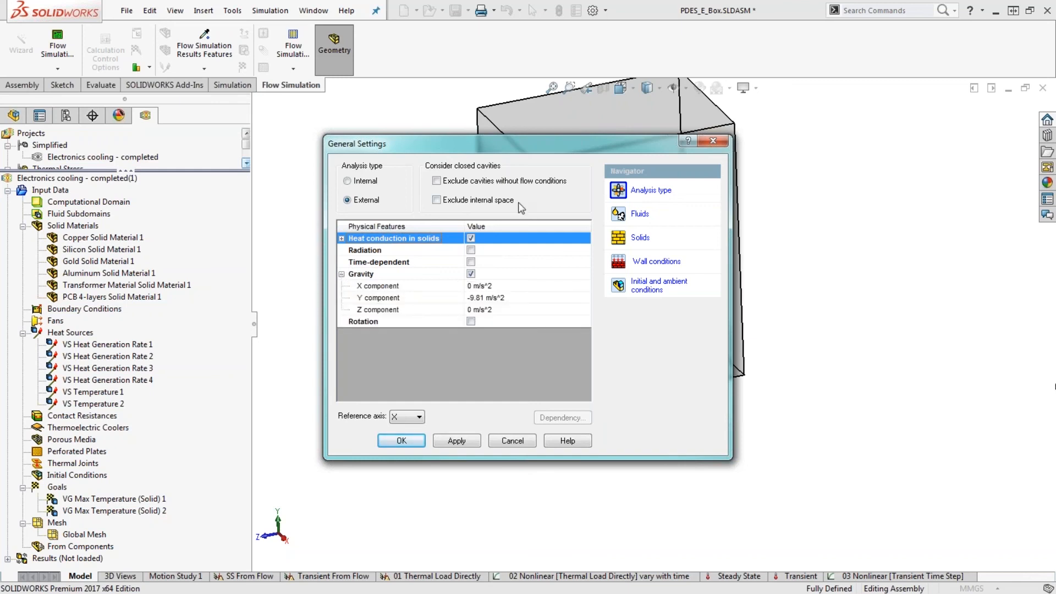
left_click_drag(479, 144, 225, 149)
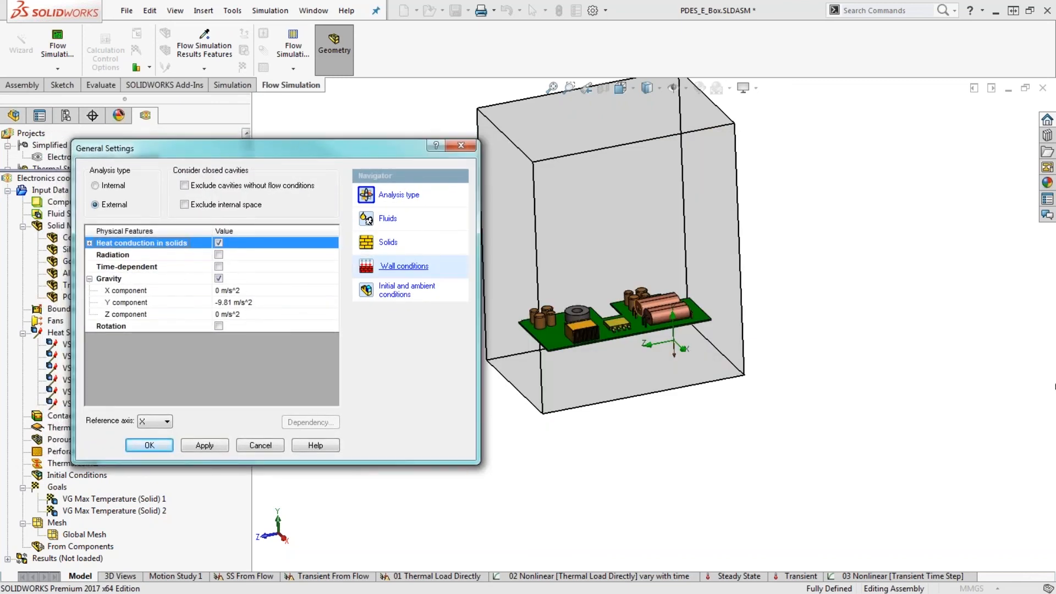
scroll(636, 306, "down", 3)
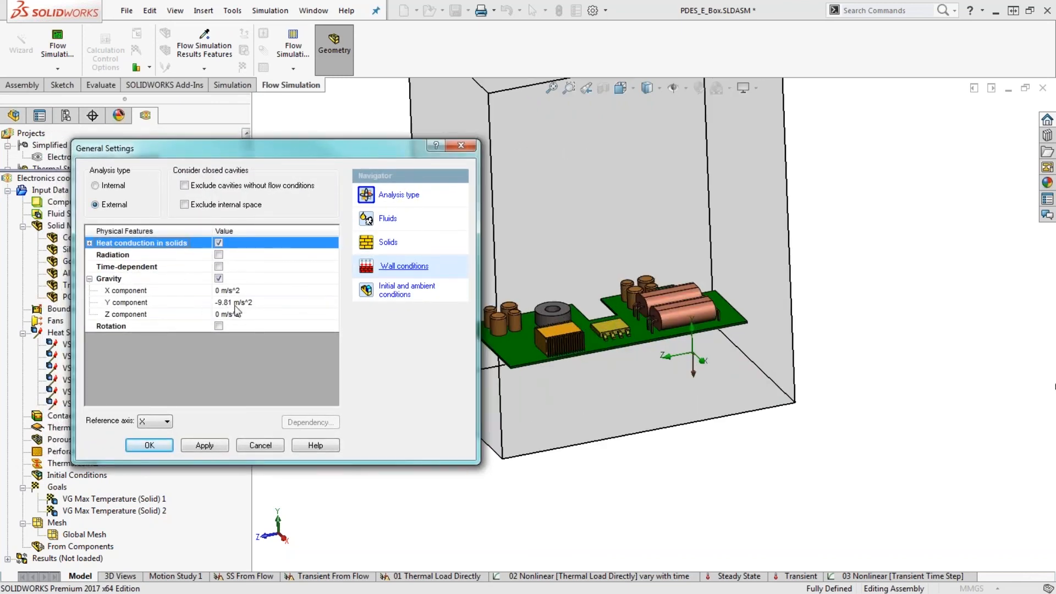
scroll(708, 356, "down", 3)
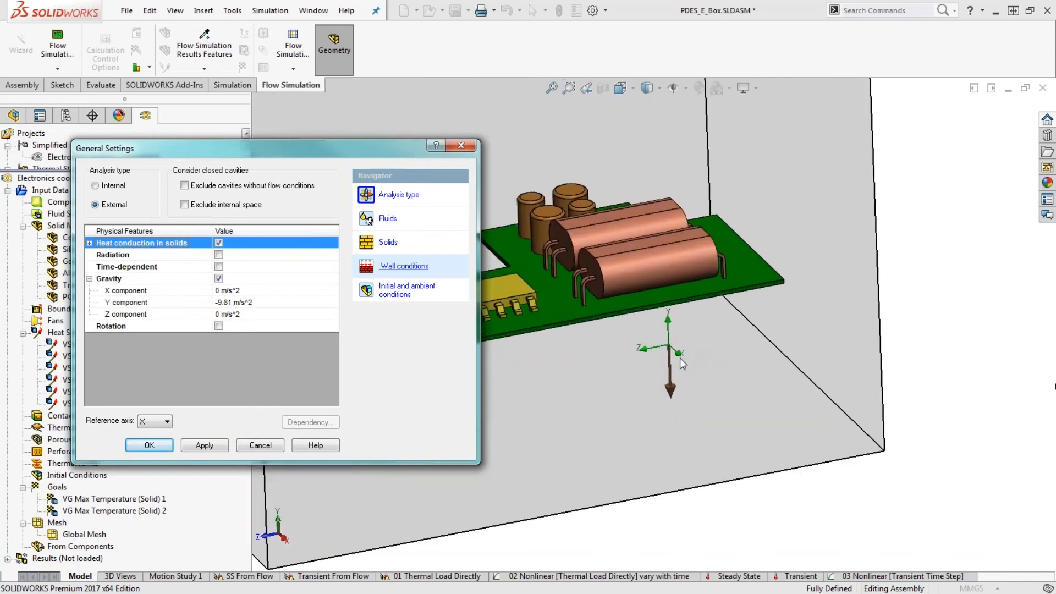
scroll(676, 368, "up", 3)
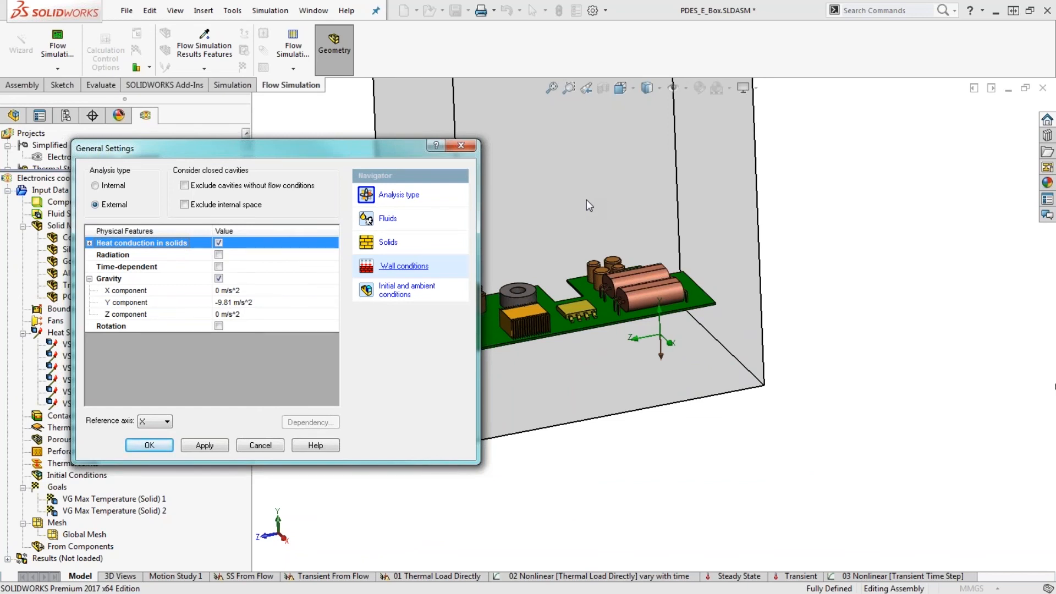
Review the project's fluids, initial and ambient conditions and analysis type in the general settings, without keeping changes.
left_click(403, 220)
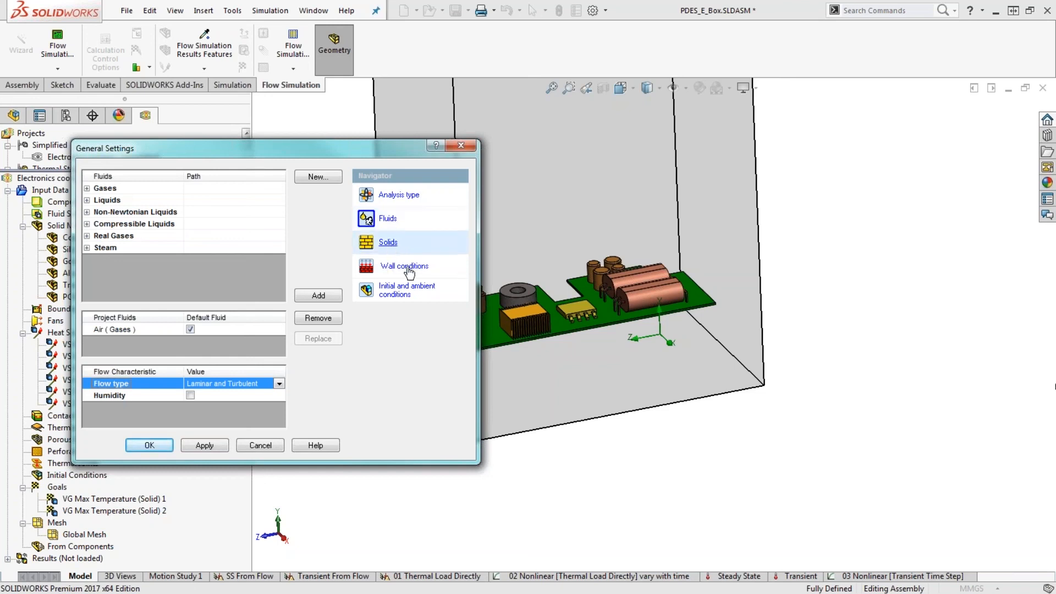
left_click(406, 287)
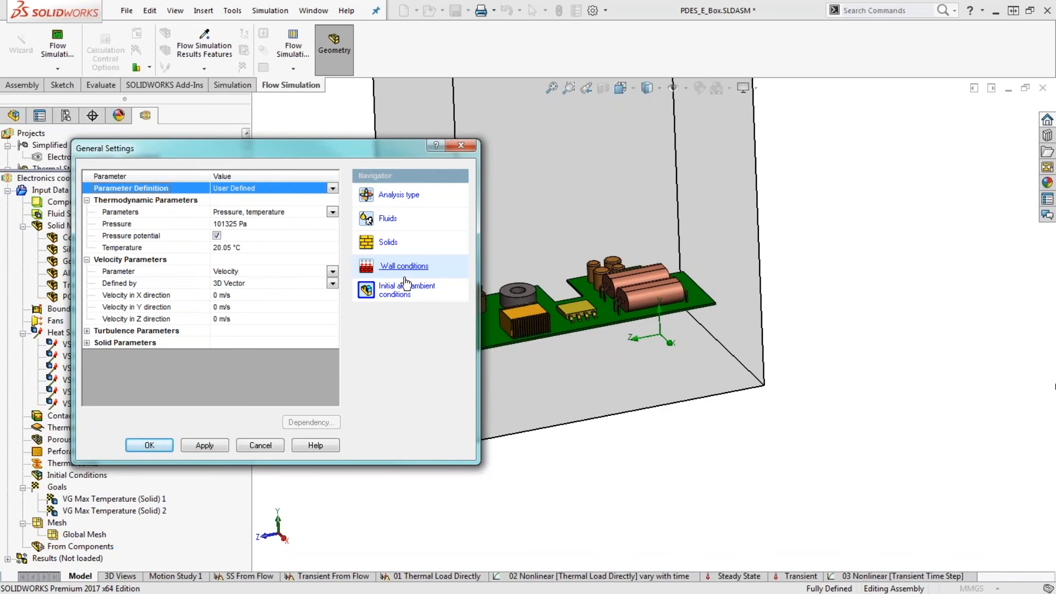
left_click(399, 204)
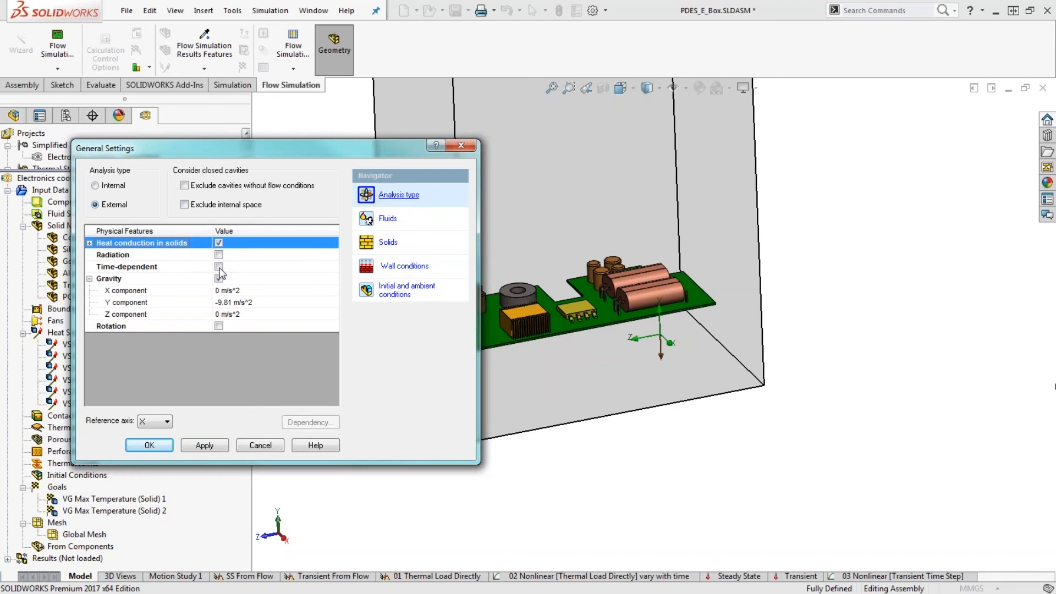
left_click(257, 446)
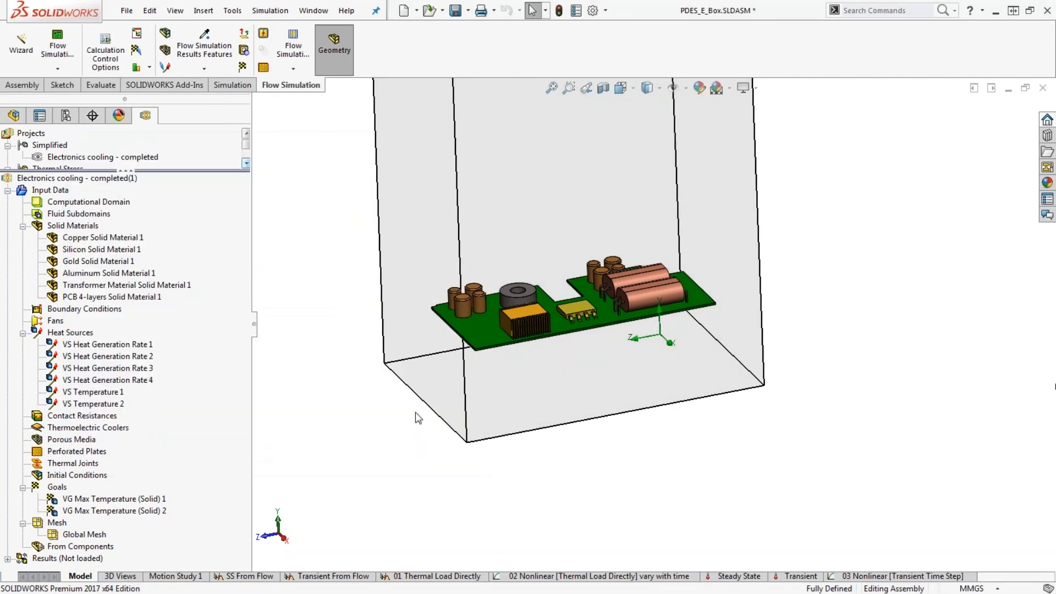
Highlight the computational domain and examine its extents around the circuit board.
scroll(681, 228, "up", 5)
middle_click_drag(681, 227, 649, 241)
left_click(88, 202)
middle_click_drag(382, 336, 355, 325)
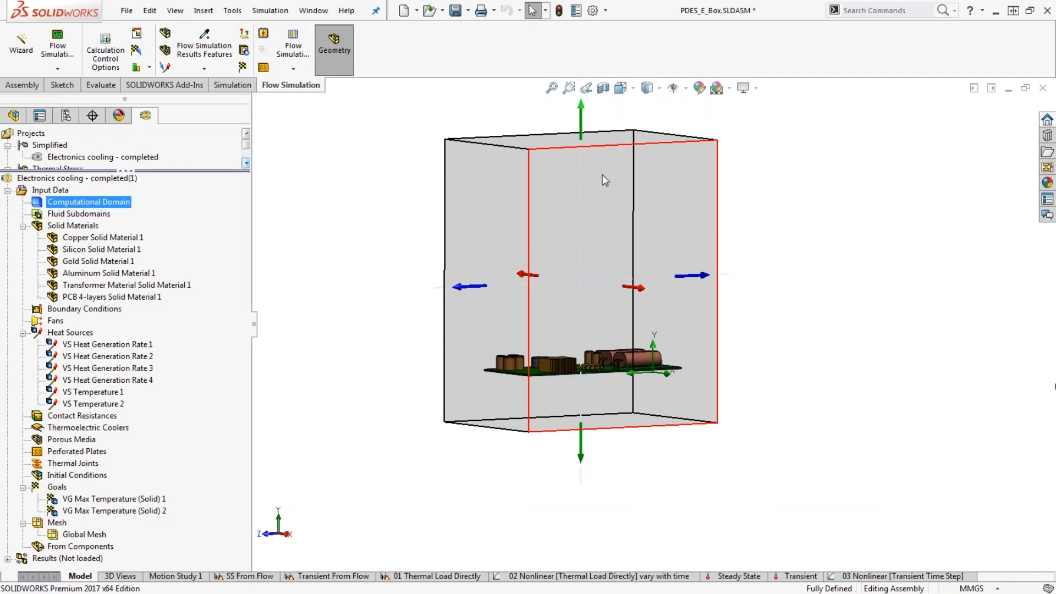
Open the definition of Copper Solid Material 1, inspect its assigned capacitor components and open the engineering database.
left_click(76, 241)
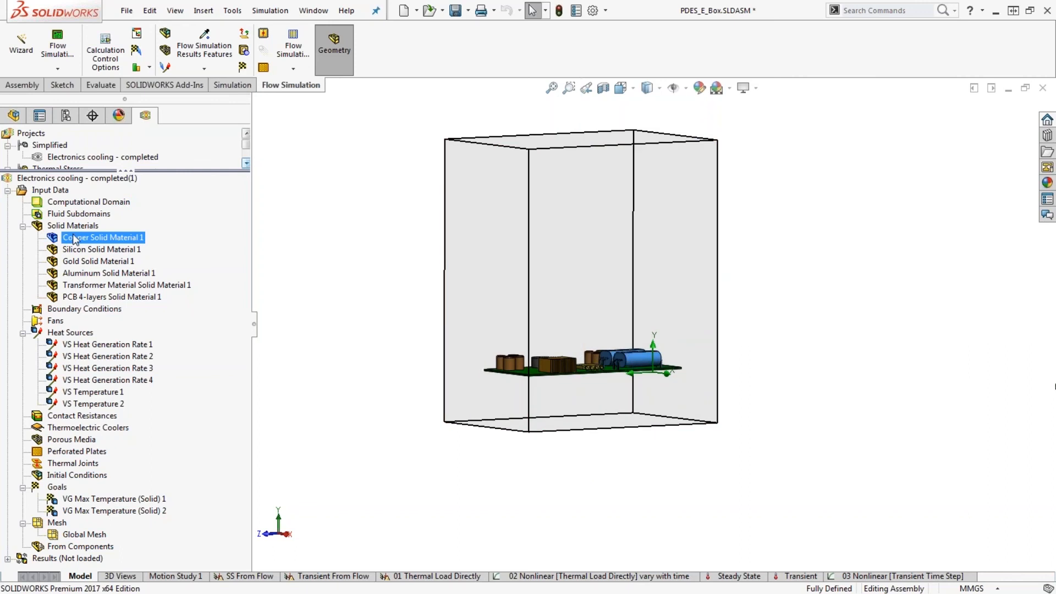
right_click(76, 240)
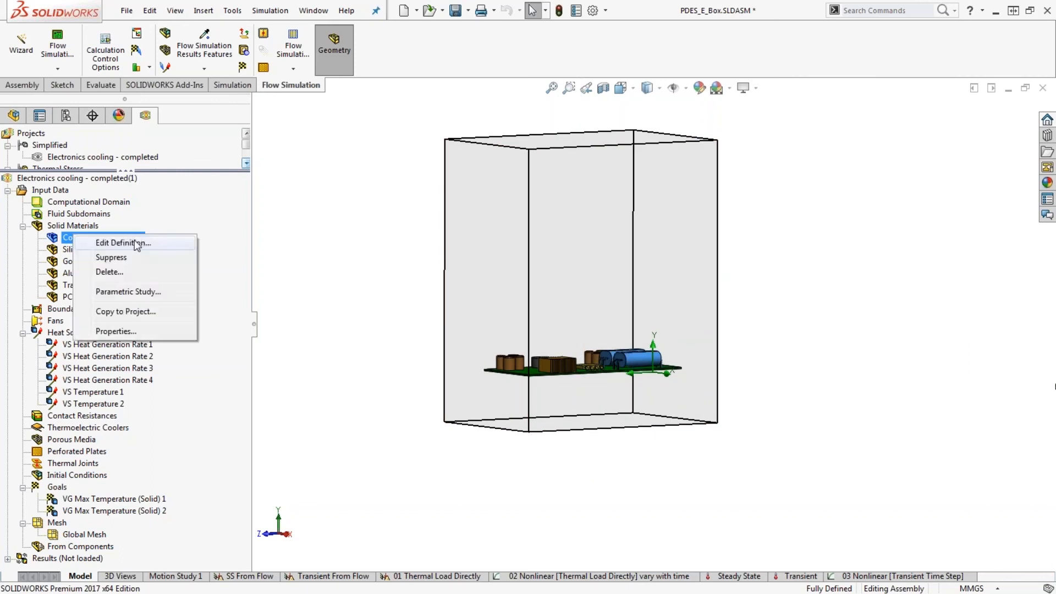
left_click(134, 240)
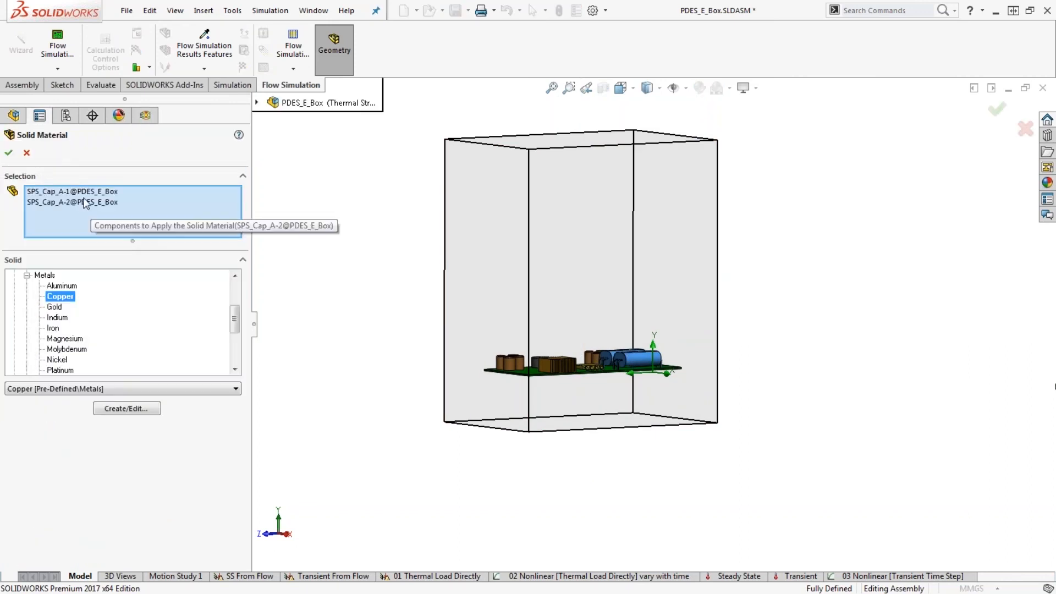
left_click(84, 202)
key("ctrl+7")
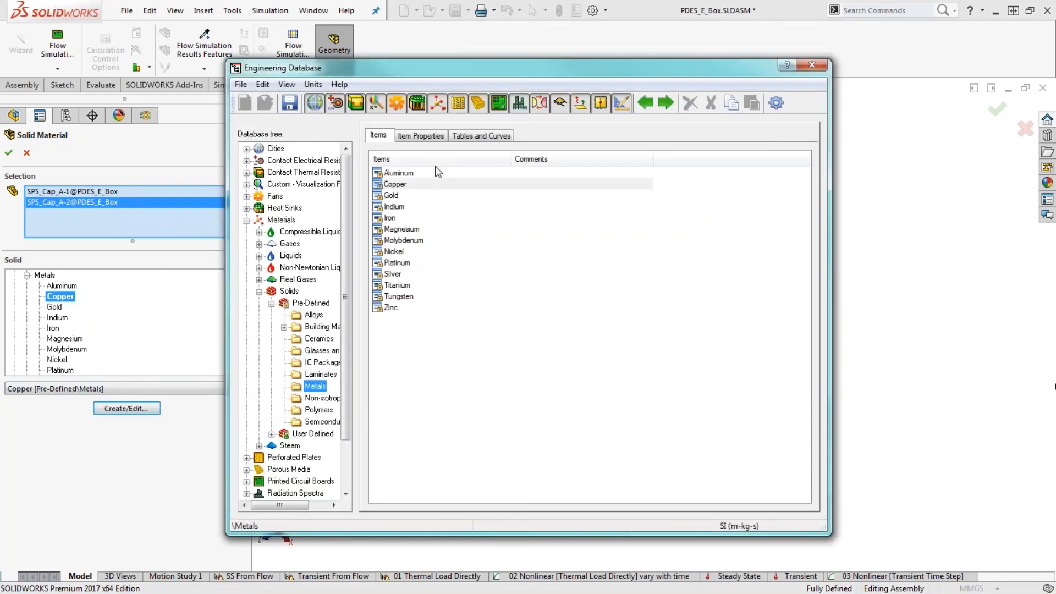
Examine copper's properties and its specific heat and thermal conductivity curves in the engineering database, without changing the solid material.
left_click(401, 173)
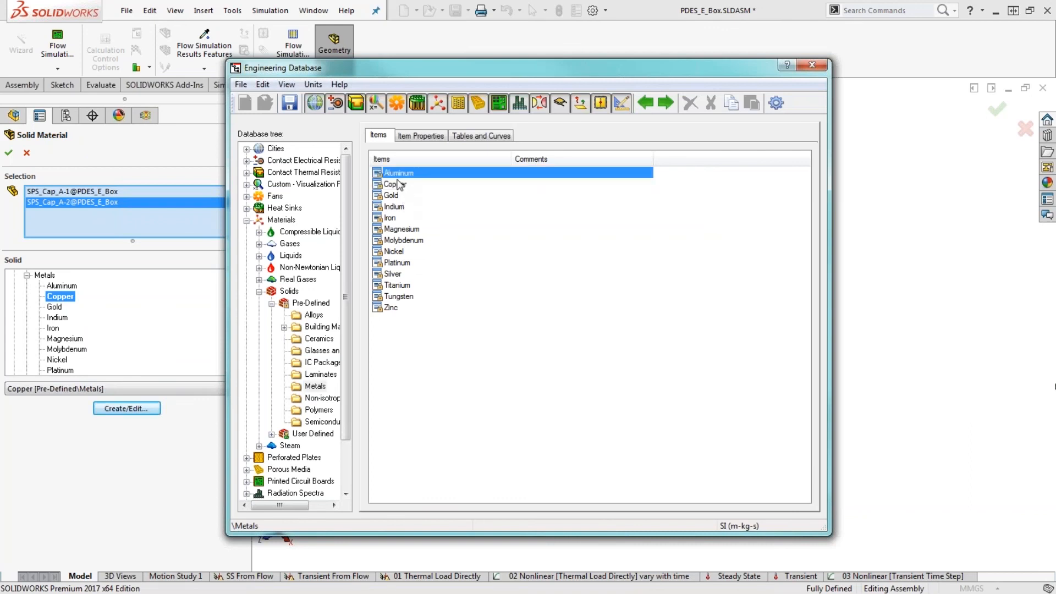
left_click(405, 183)
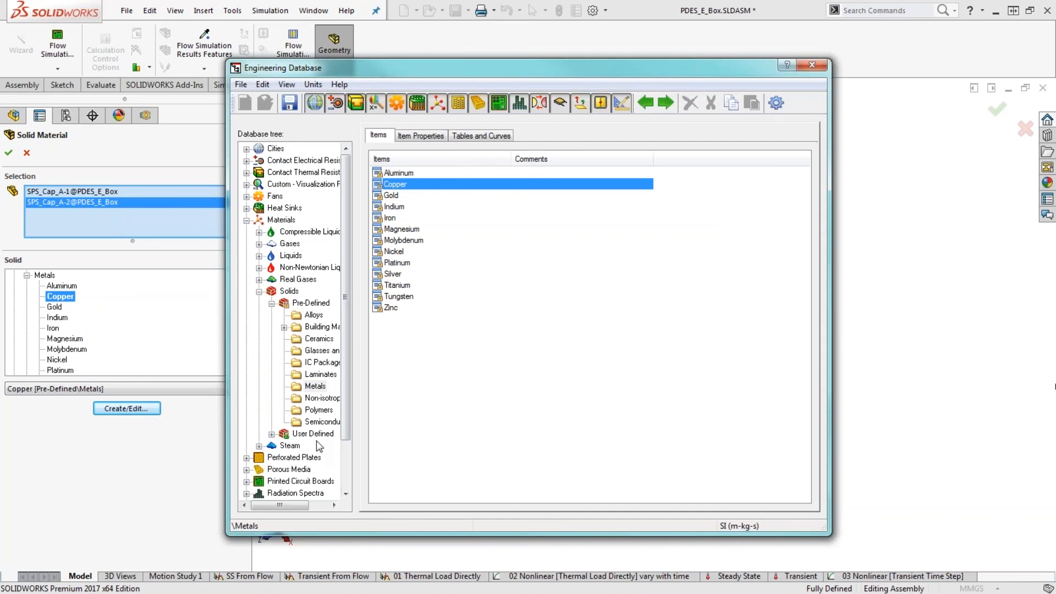
left_click(417, 138)
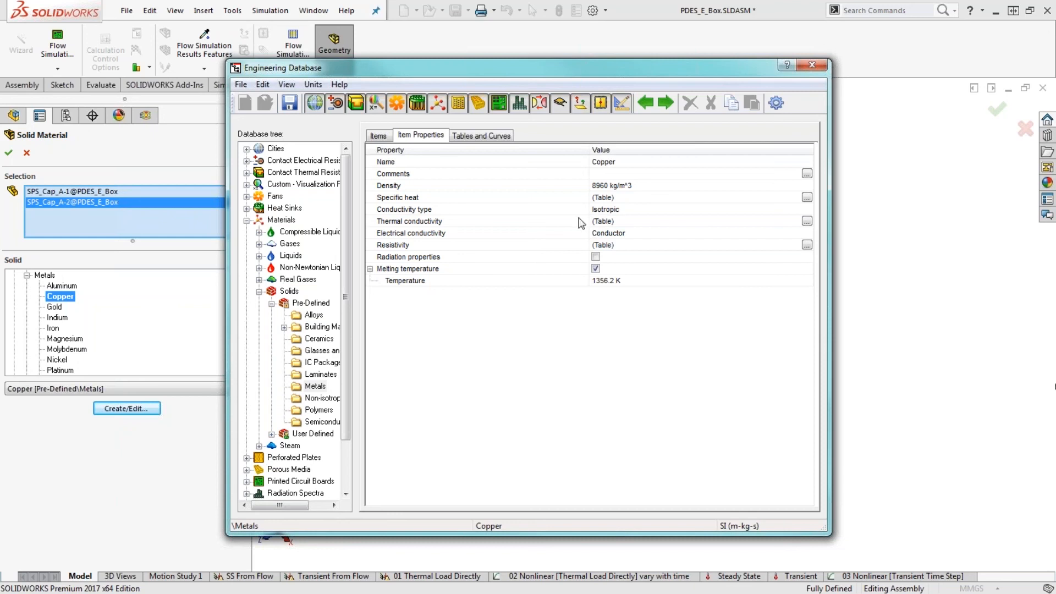
left_click(480, 135)
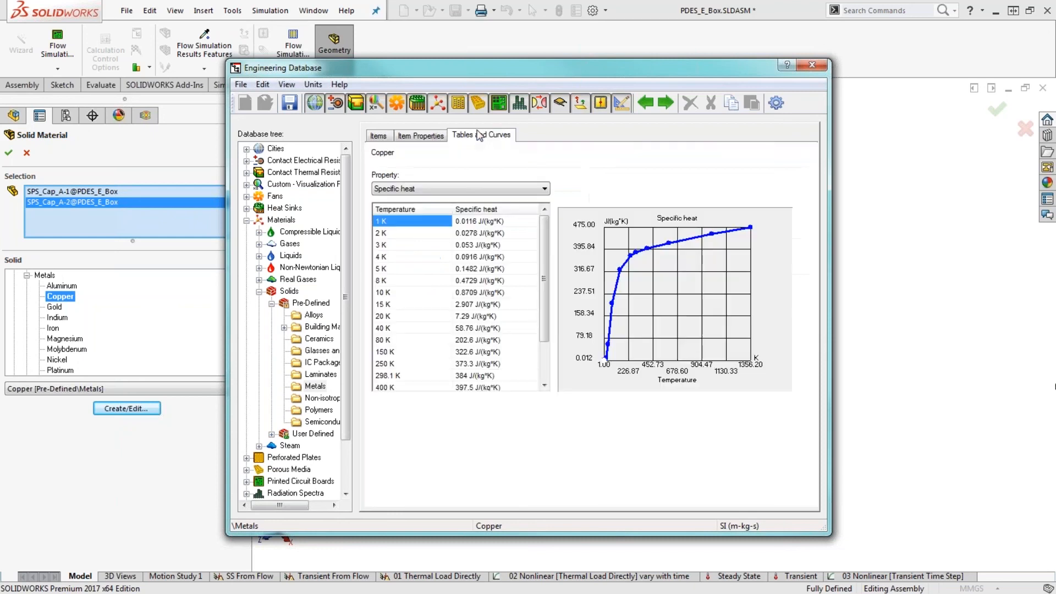
left_click(423, 188)
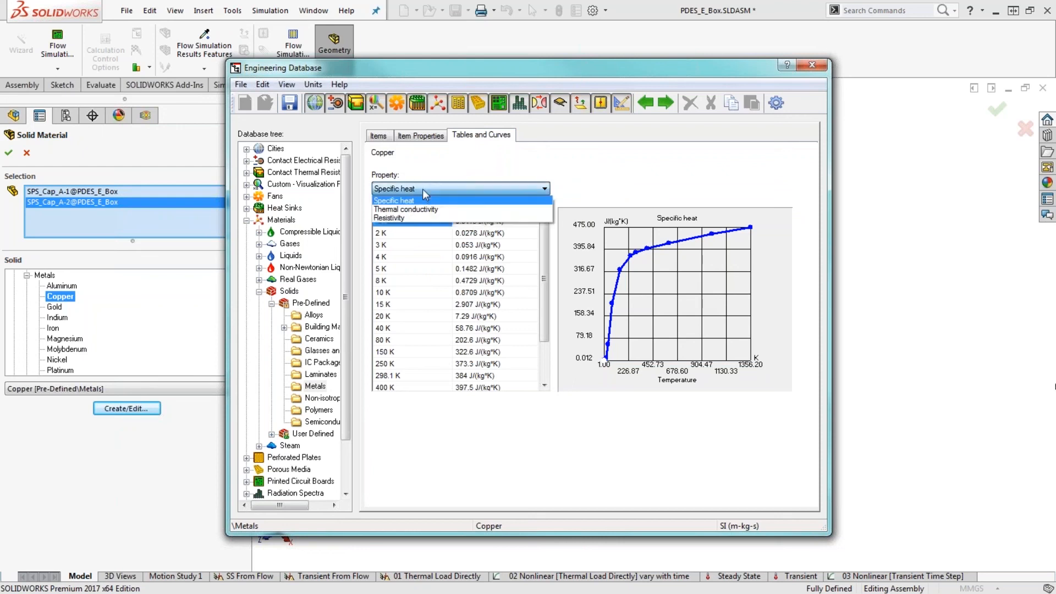
left_click(431, 209)
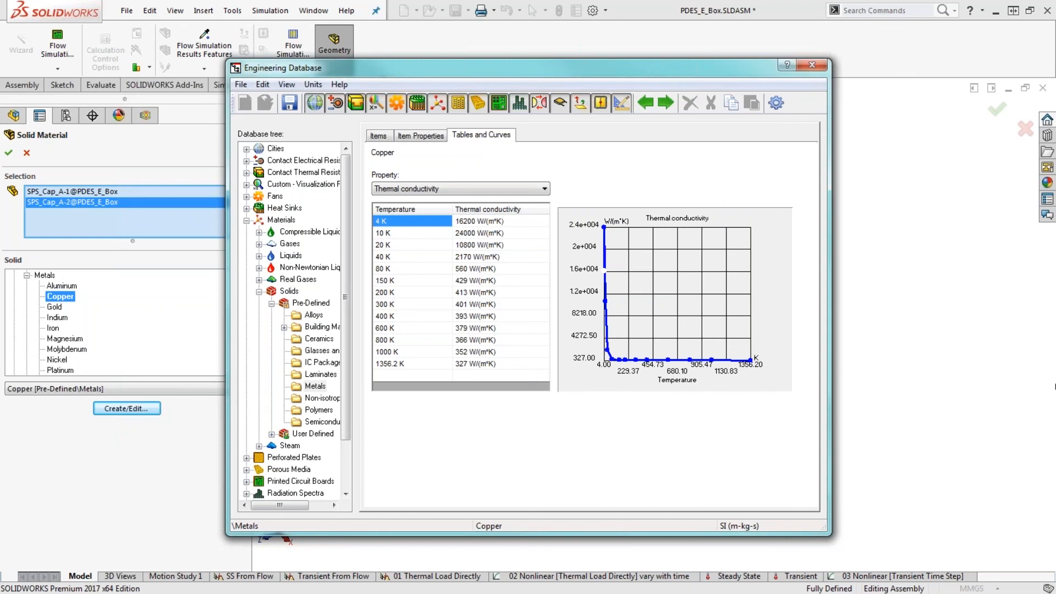
left_click(813, 66)
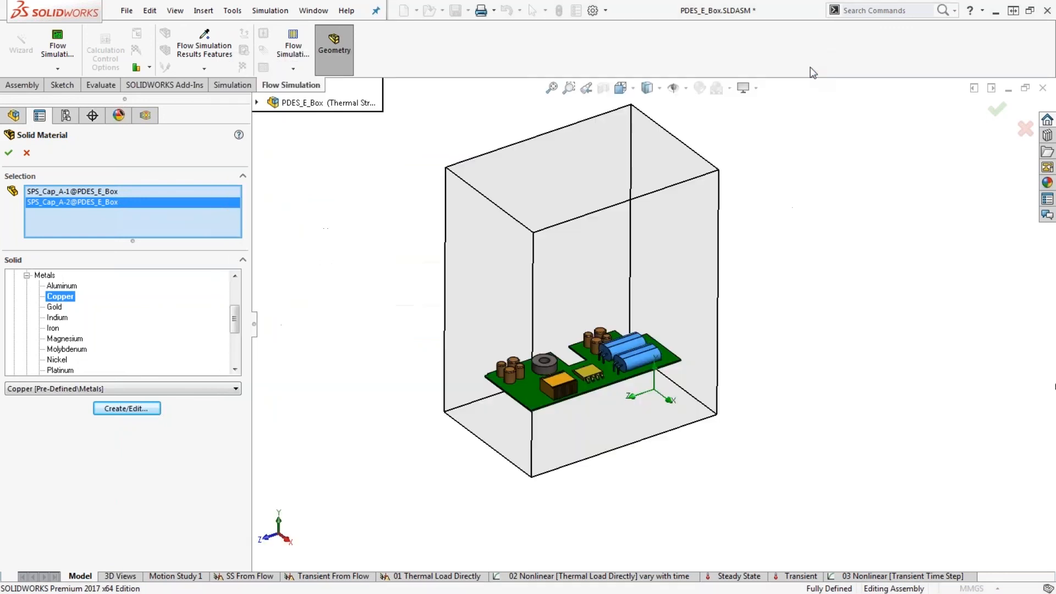
left_click(32, 154)
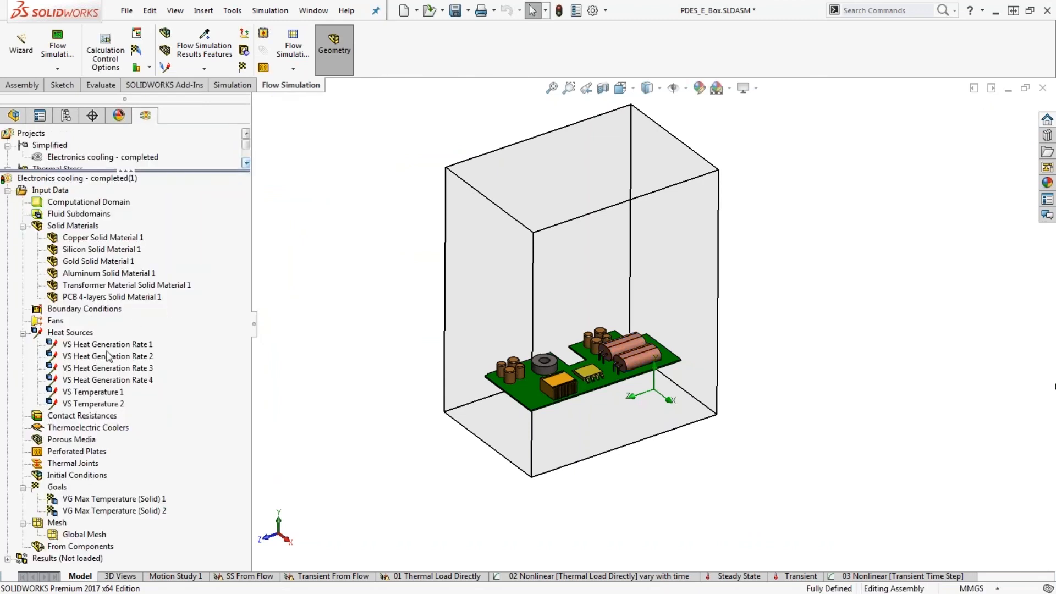
Inspect the volume heat sources, highlighting the components and values assigned to the heat generation rates and temperatures.
right_click(76, 337)
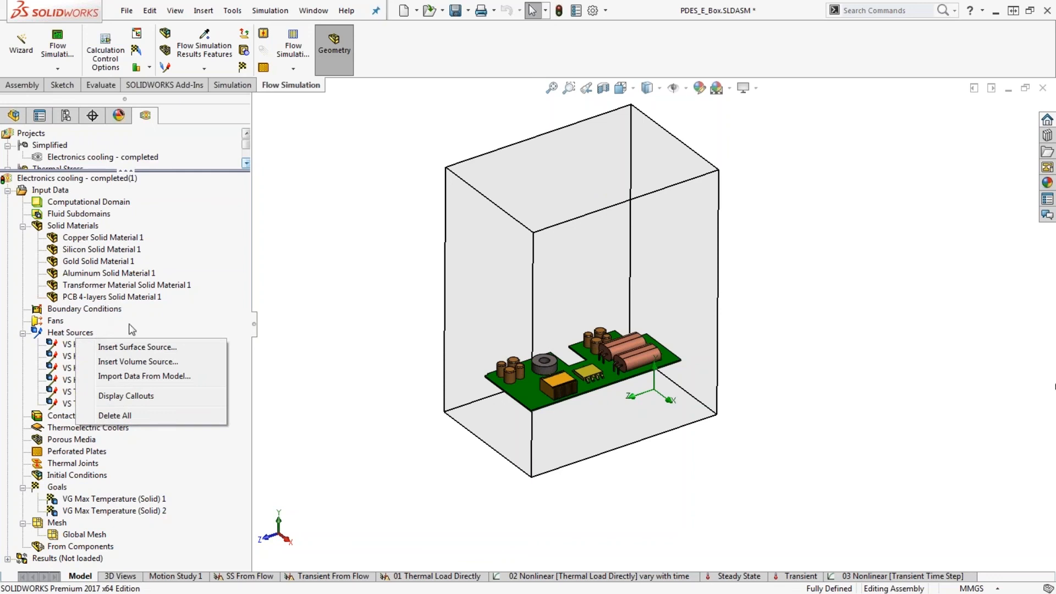
left_click(291, 346)
left_click(103, 347)
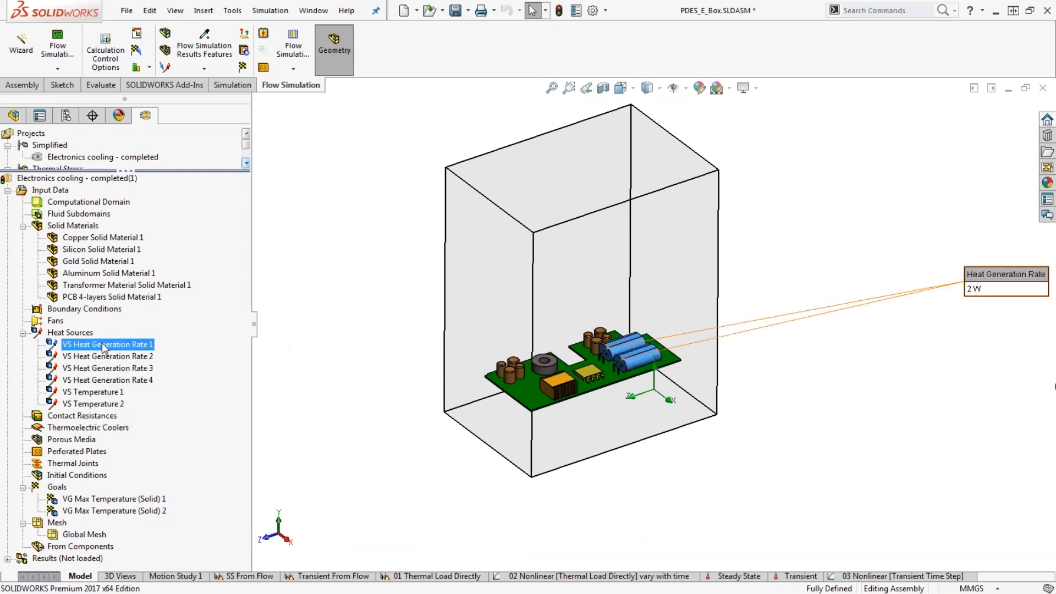
left_click(94, 405, "shift")
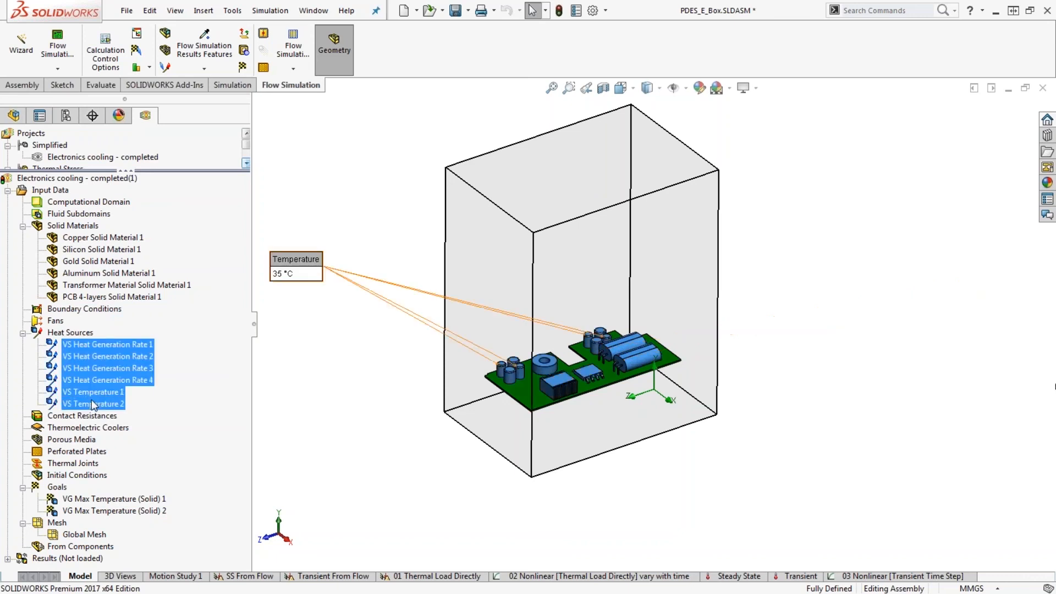
key("Escape")
left_click(114, 369)
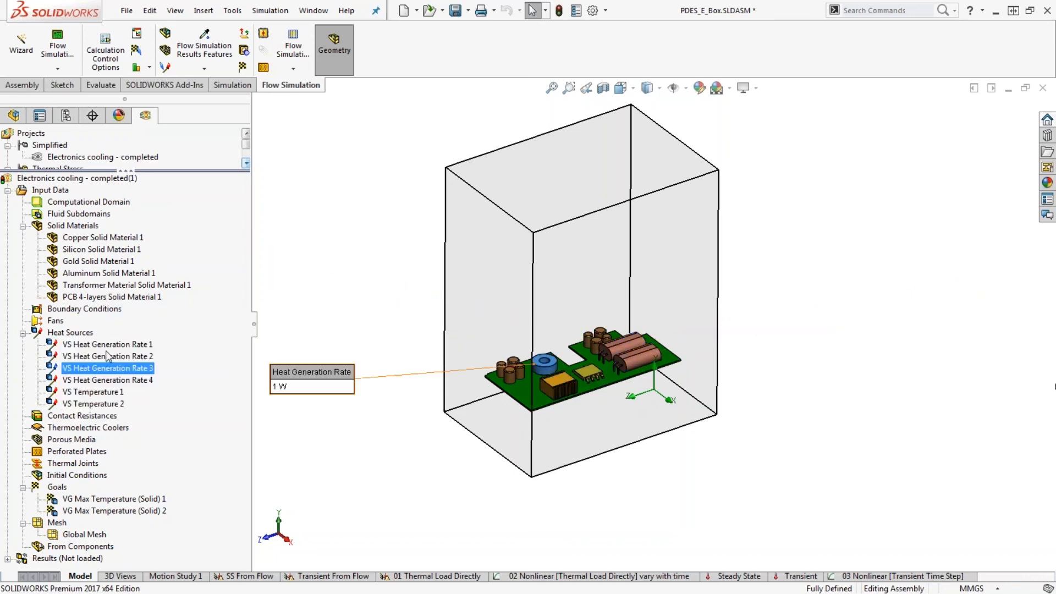
left_click(110, 356)
left_click(106, 344)
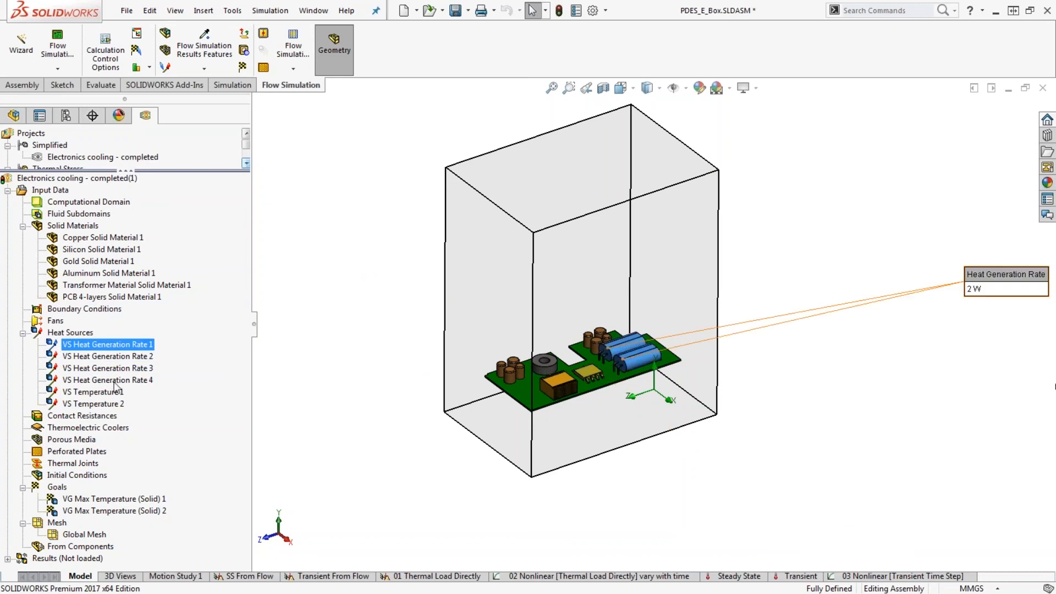
Inspect the first solid temperature goal, the available goal types and the global goal parameters without adding a goal.
left_click(113, 500)
right_click(55, 486)
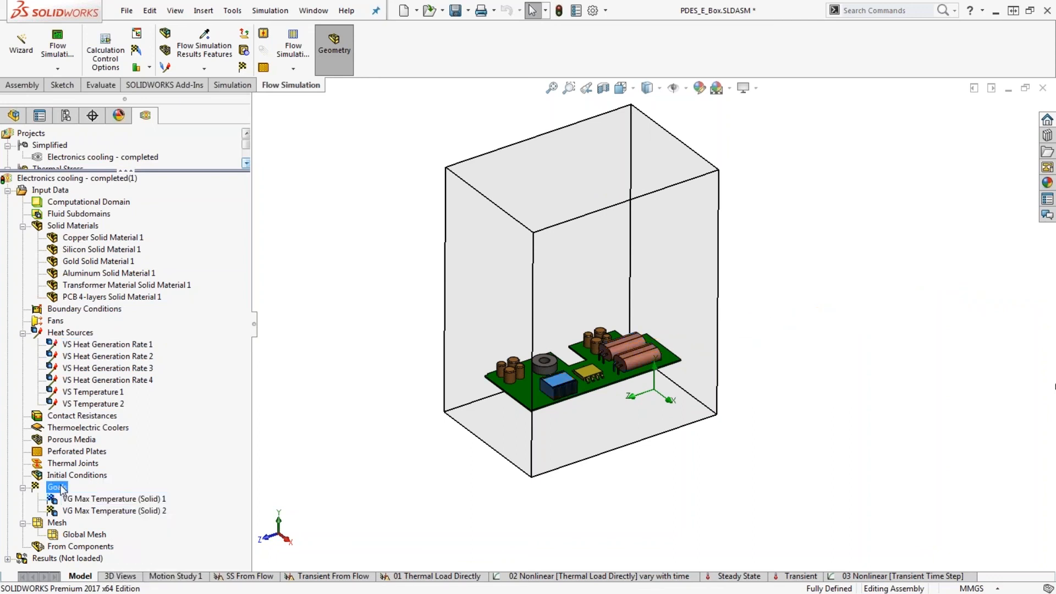
left_click(149, 491)
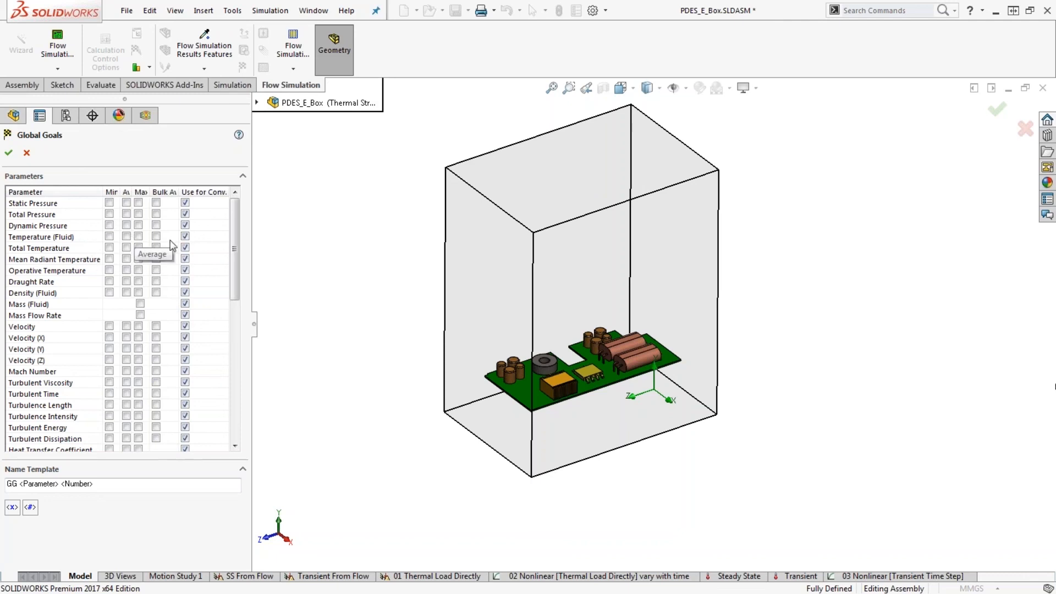
left_click_drag(235, 247, 235, 350)
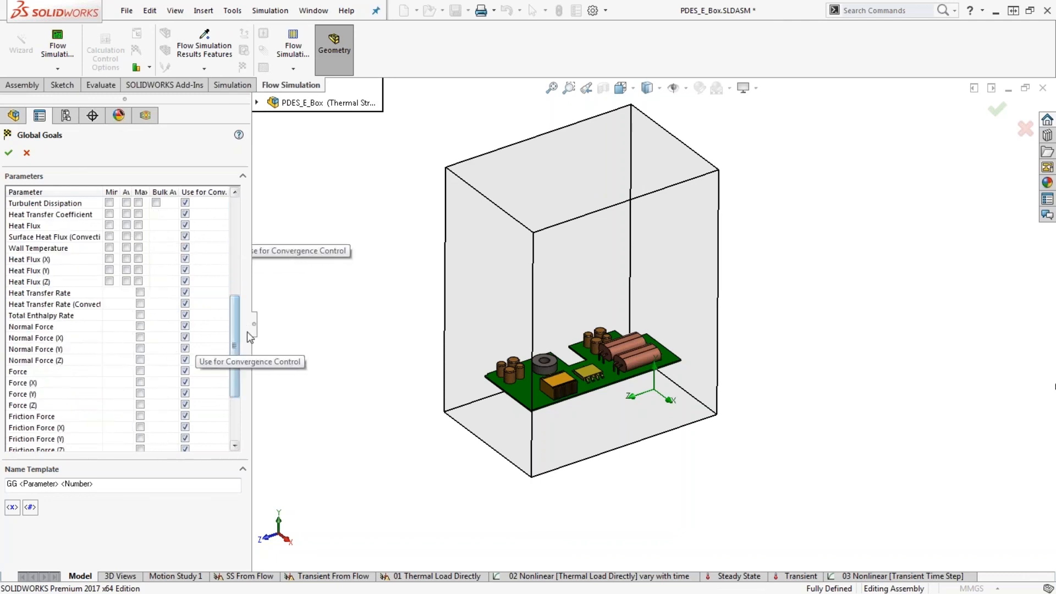
left_click(26, 152)
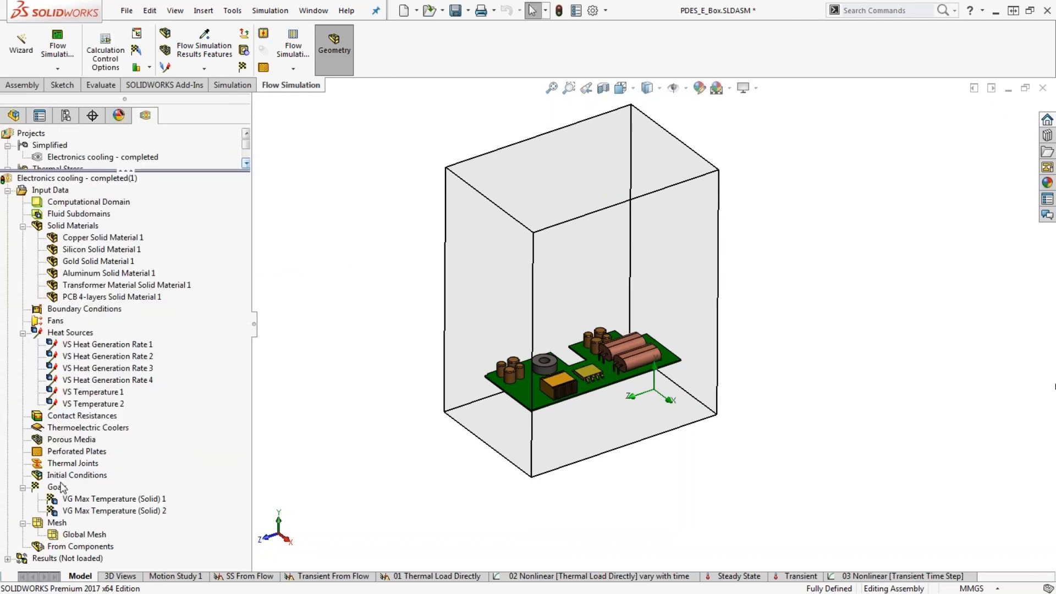
right_click(62, 487)
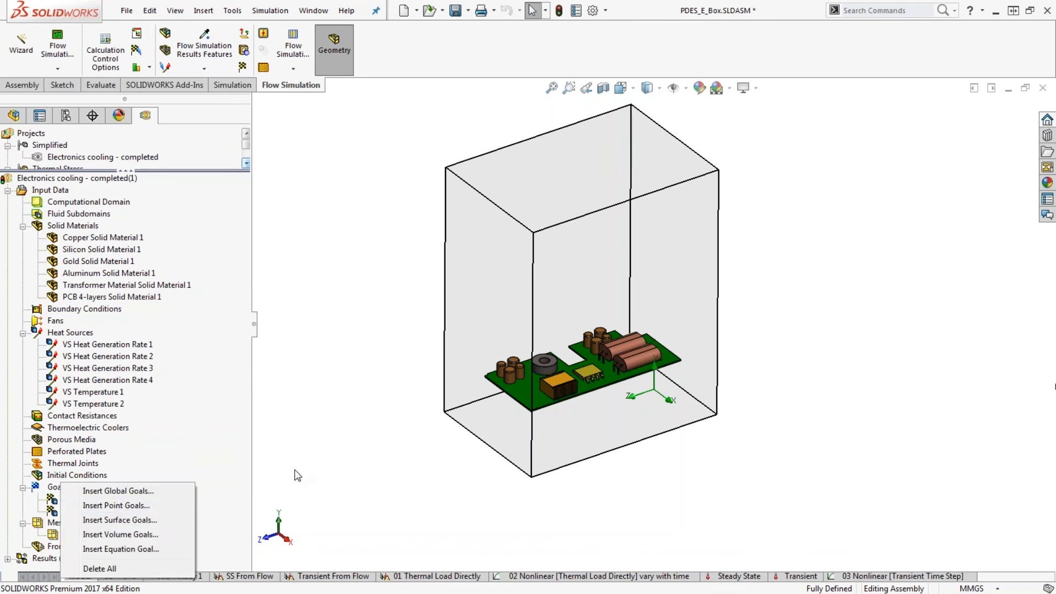
left_click(330, 434)
Load the Flow Simulation results and display Cut Plot 1 with its temperature contours.
right_click(80, 560)
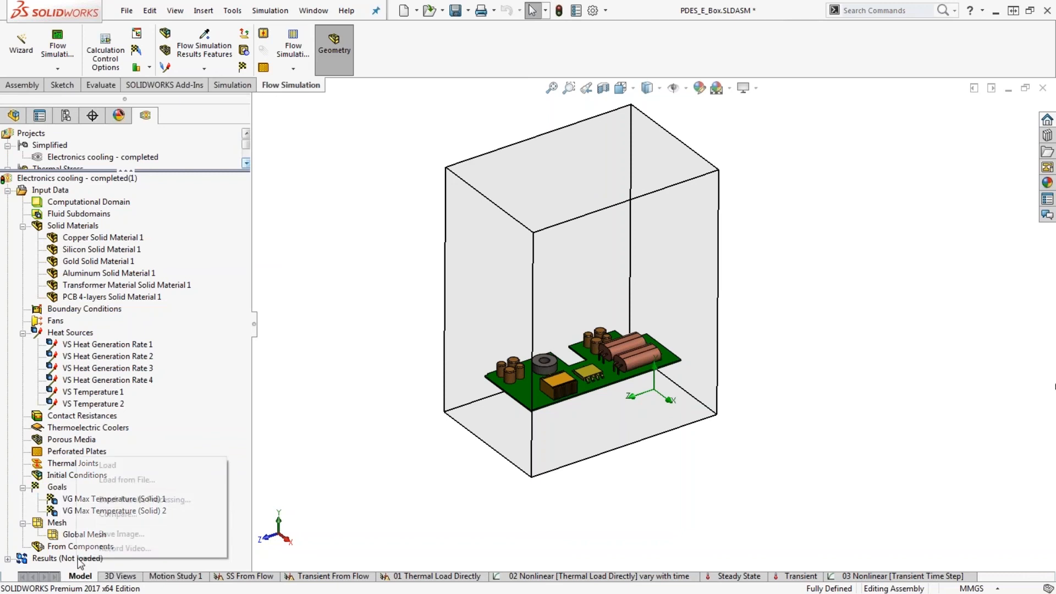
left_click(130, 465)
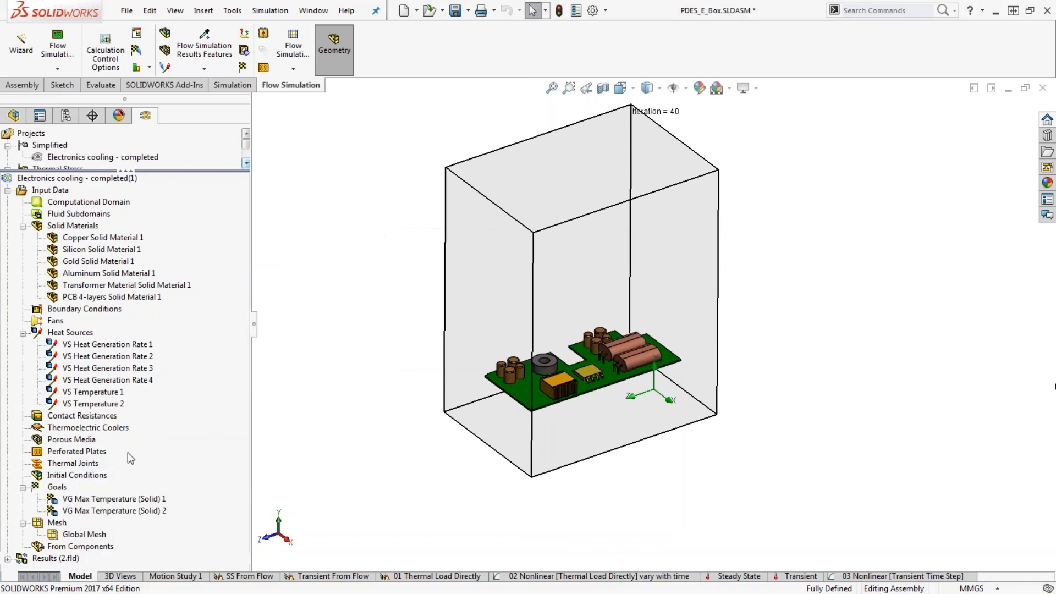
left_click(7, 559)
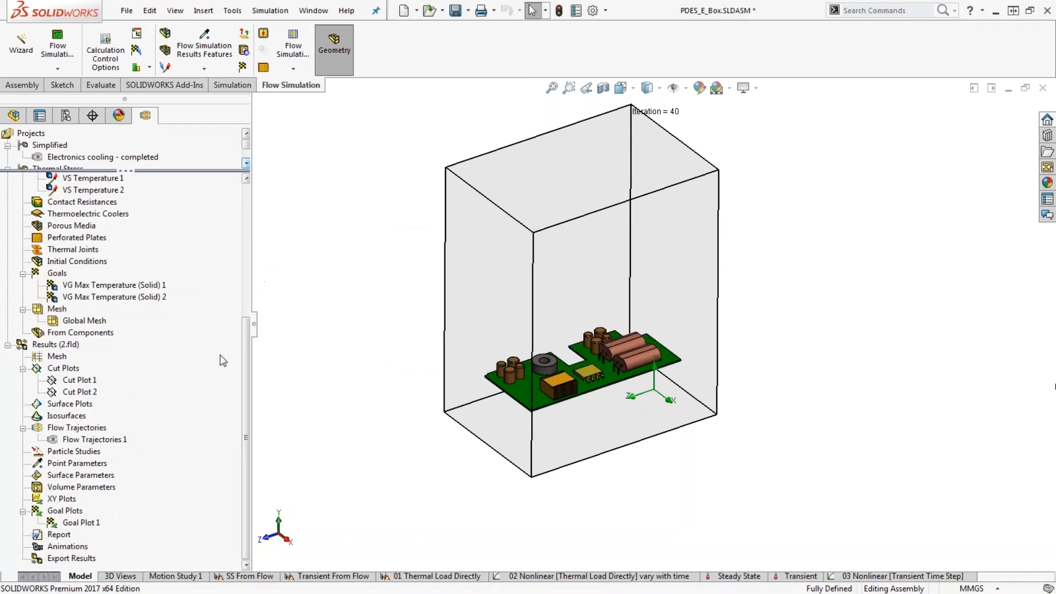
right_click(82, 381)
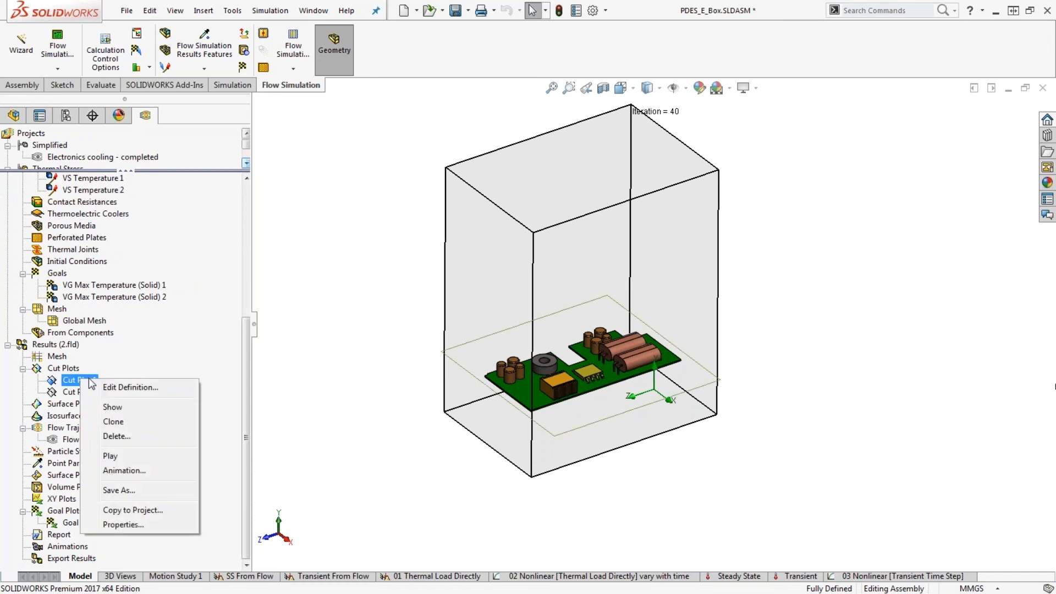
left_click(112, 408)
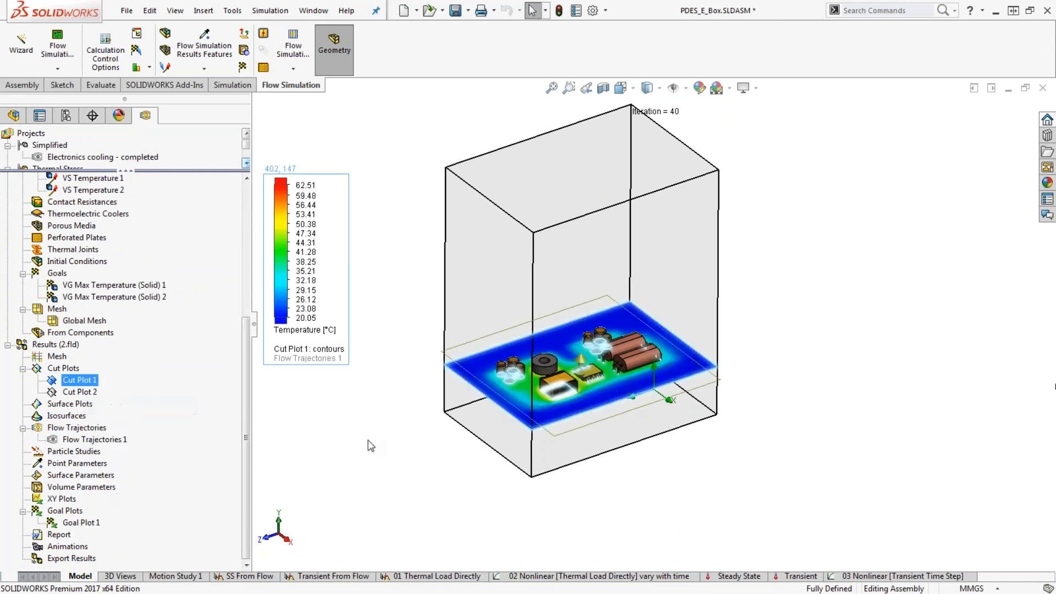
Examine the board's temperature contours in Cut Plot 1, hiding the model geometry temporarily and displaying it again.
scroll(506, 369, "down", 3)
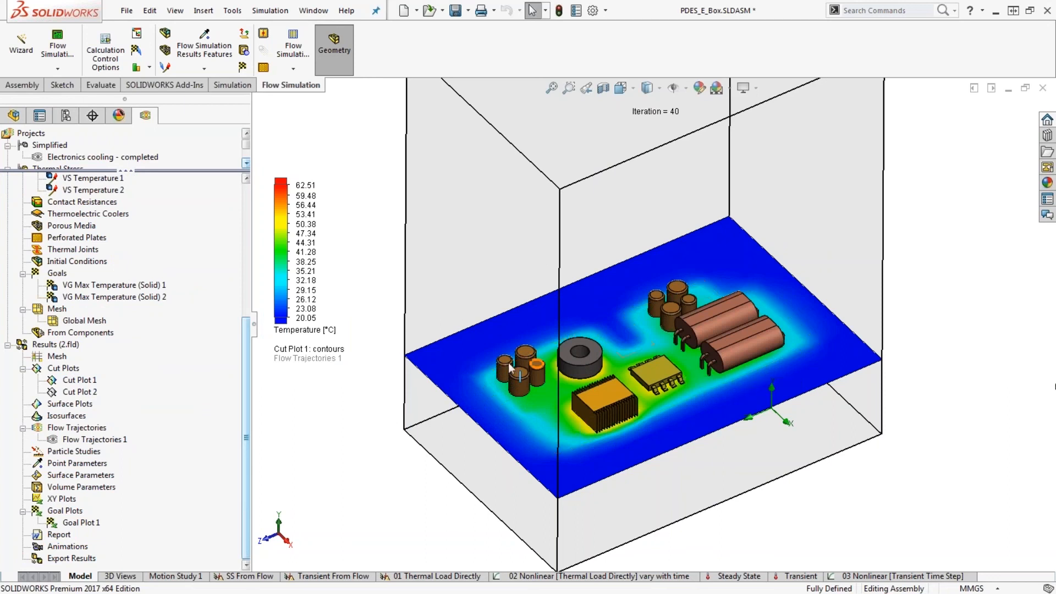
middle_click_drag(591, 462, 608, 482)
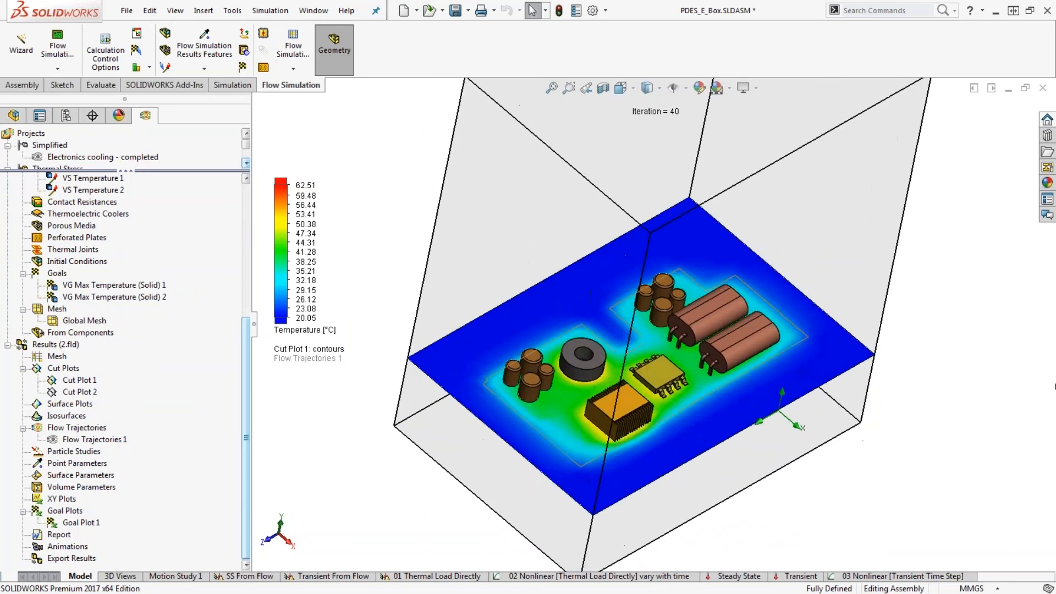
left_click(332, 69)
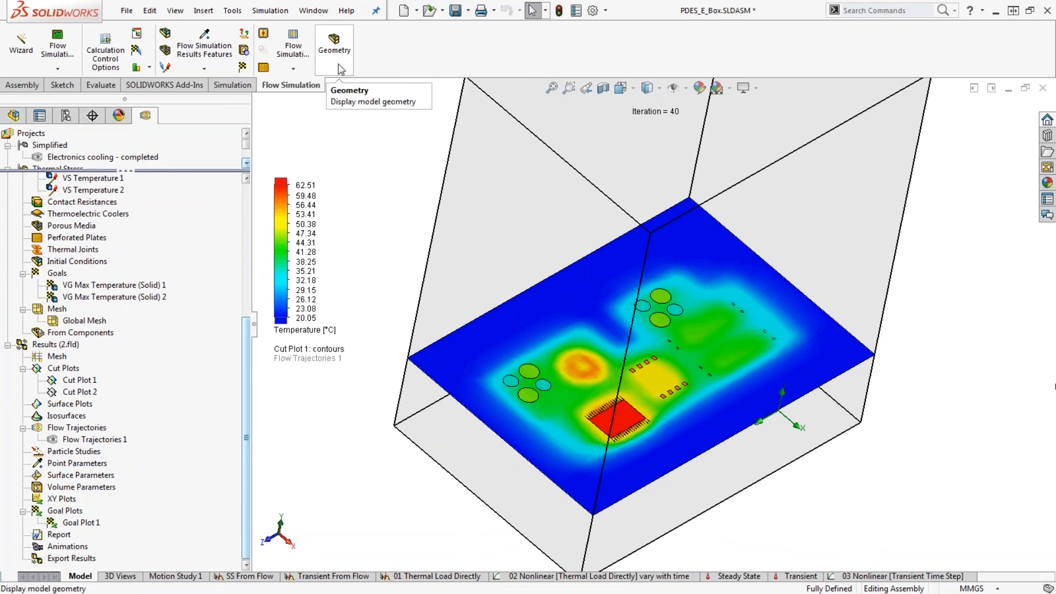
left_click(340, 73)
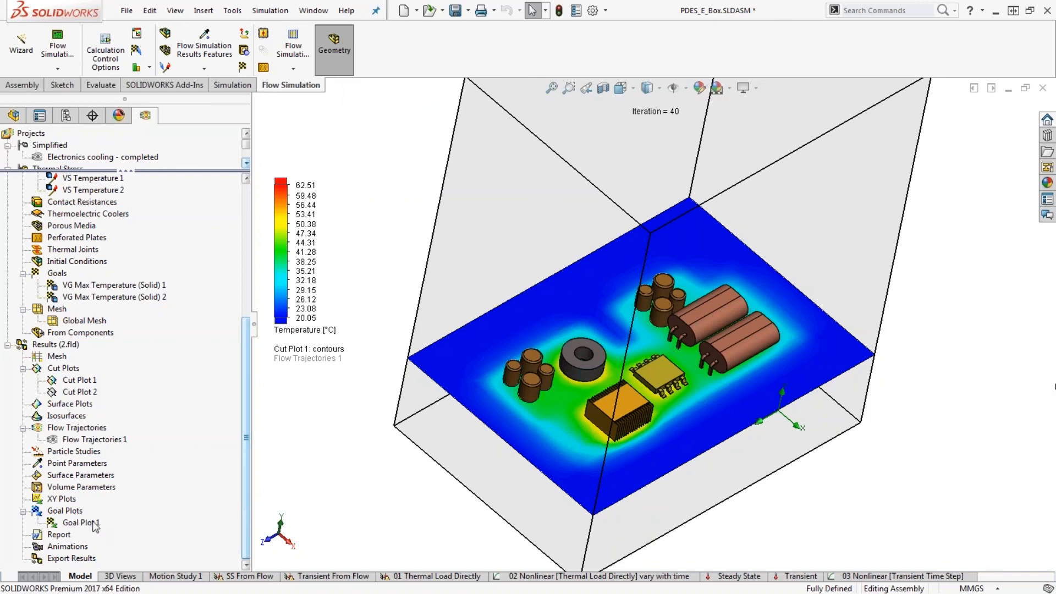
Hide Cut Plot 1 and display Cut Plot 2 on the vertical plane through the board.
right_click(77, 381)
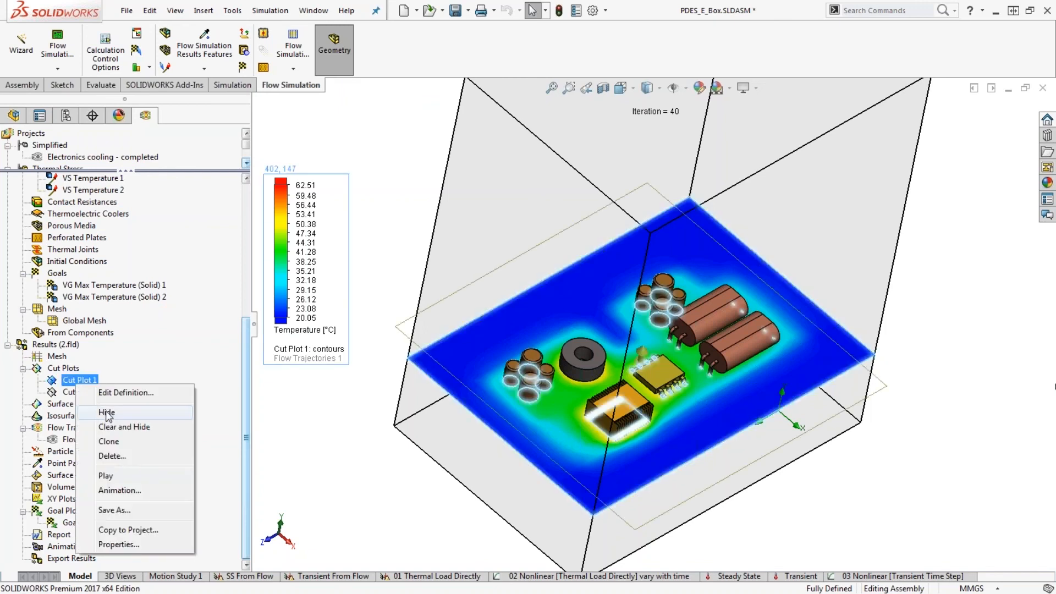
left_click(106, 413)
left_click(80, 392)
right_click(87, 394)
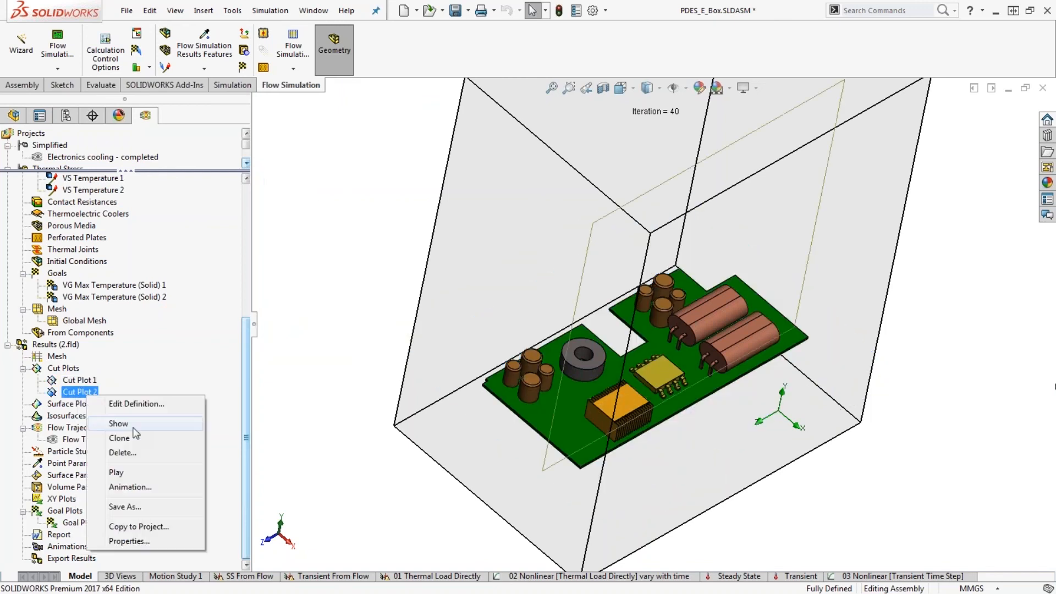
left_click(118, 424)
Examine the temperature contours and flow vectors of Cut Plot 2 around the heat sink and the other board components.
middle_click_drag(484, 330, 457, 332)
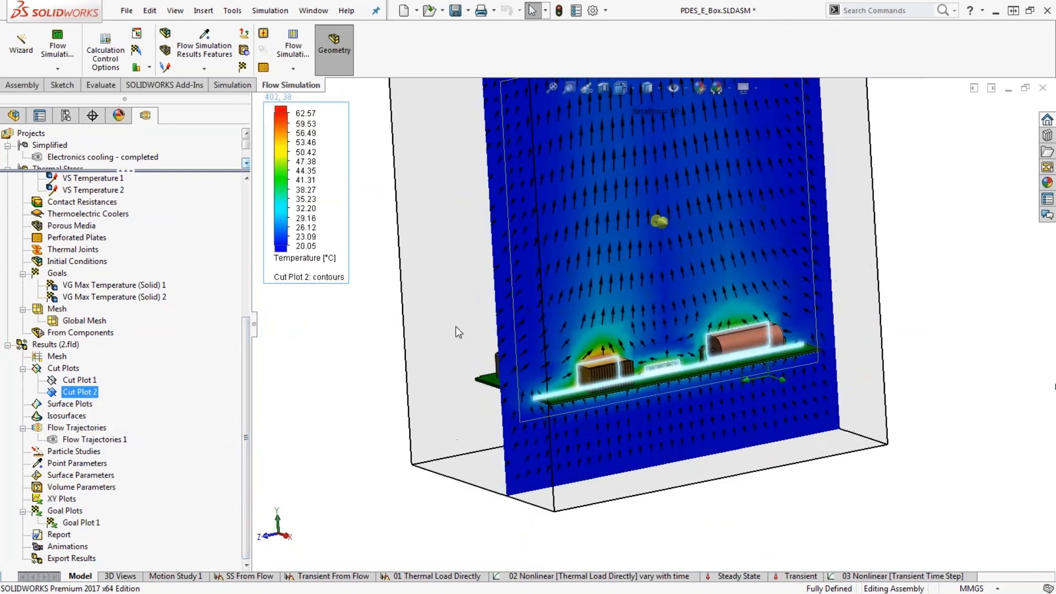
key("ctrl+1")
middle_click_drag(682, 344, 624, 348)
scroll(624, 347, "down", 3)
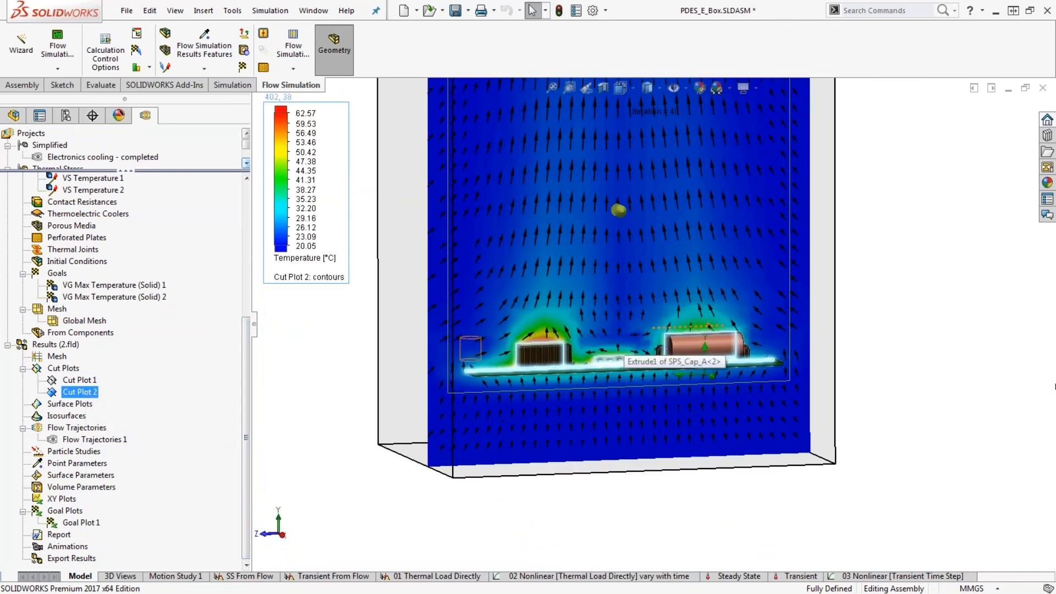
scroll(534, 339, "down", 5)
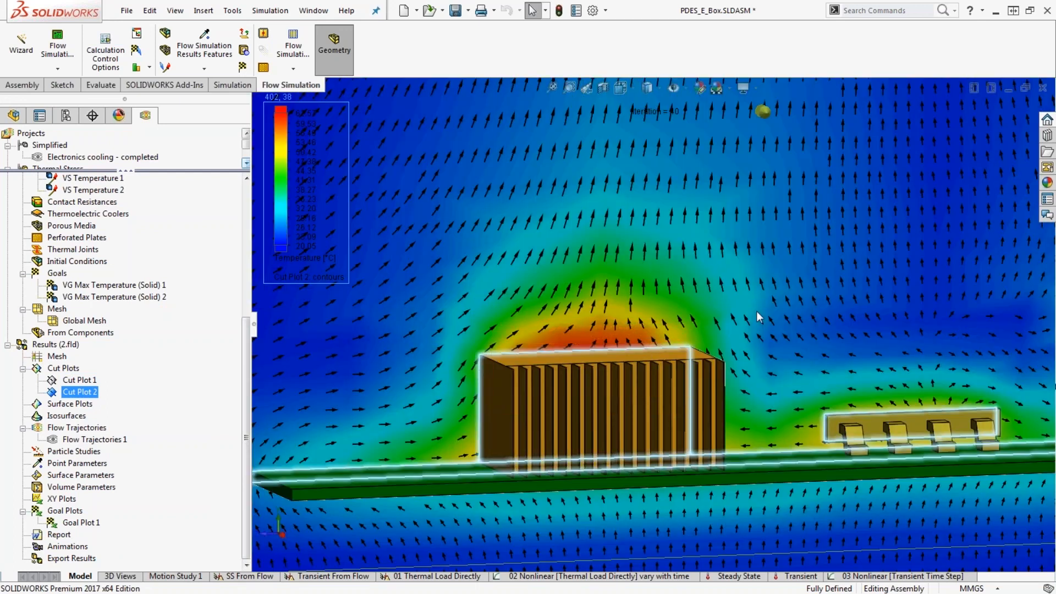
scroll(757, 311, "up", 5)
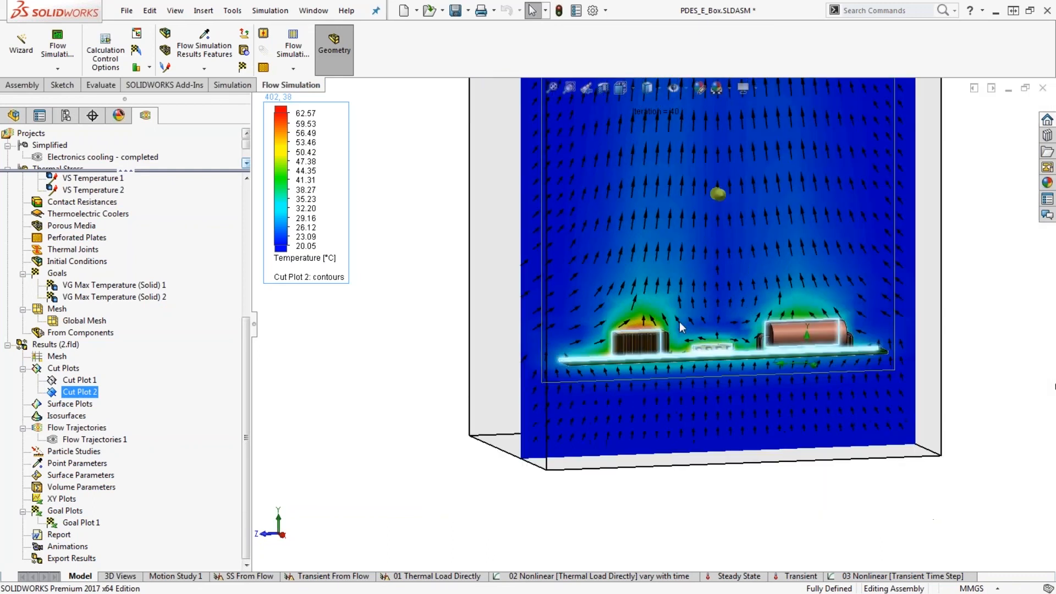
middle_click_drag(818, 318, 763, 362)
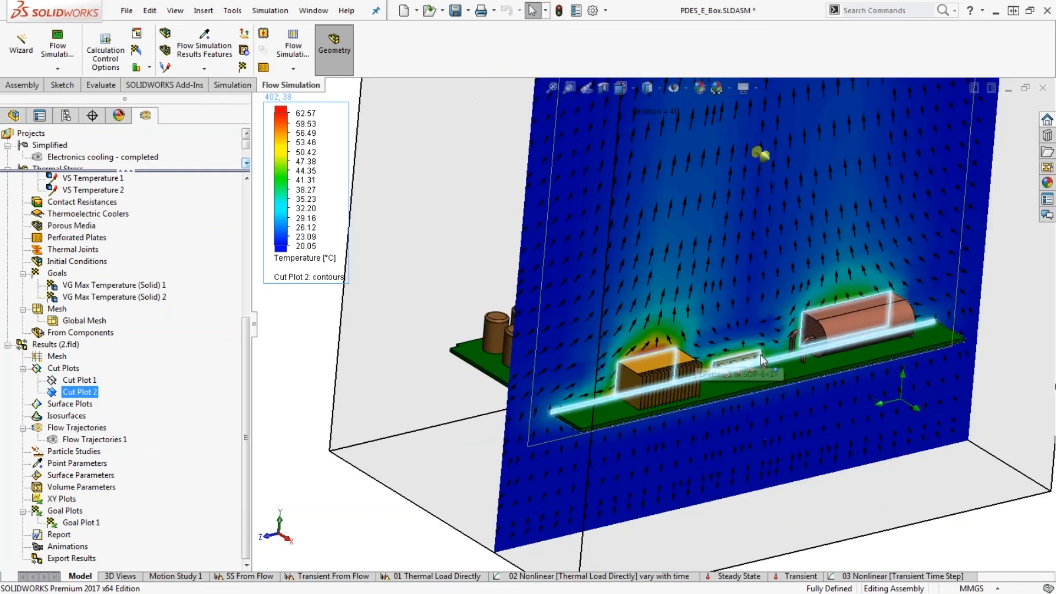
scroll(672, 357, "up", 2)
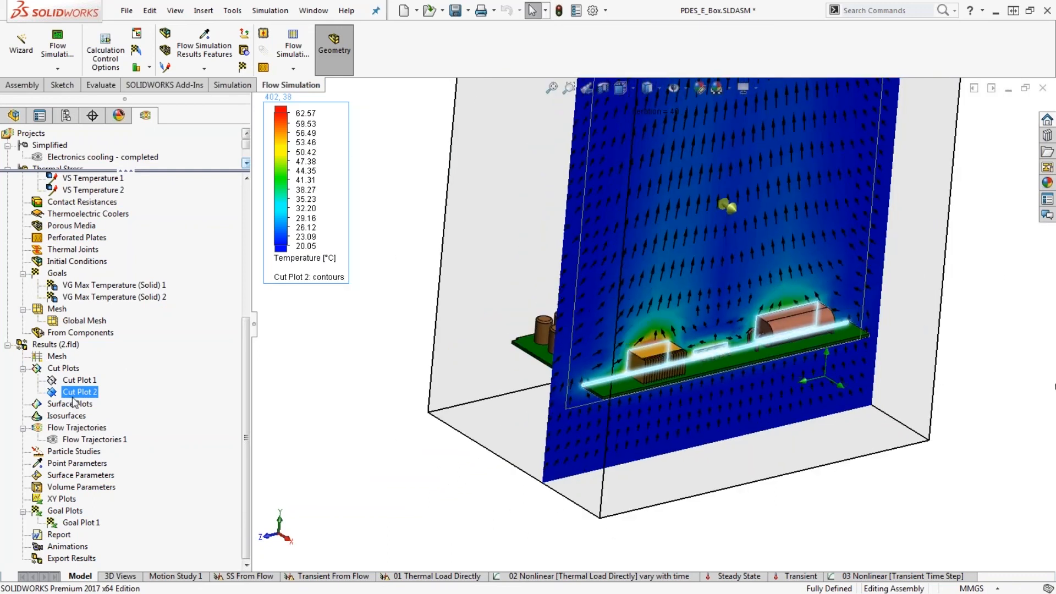
Hide Cut Plot 2's temperature contours and flow vectors.
right_click(77, 394)
left_click(104, 422)
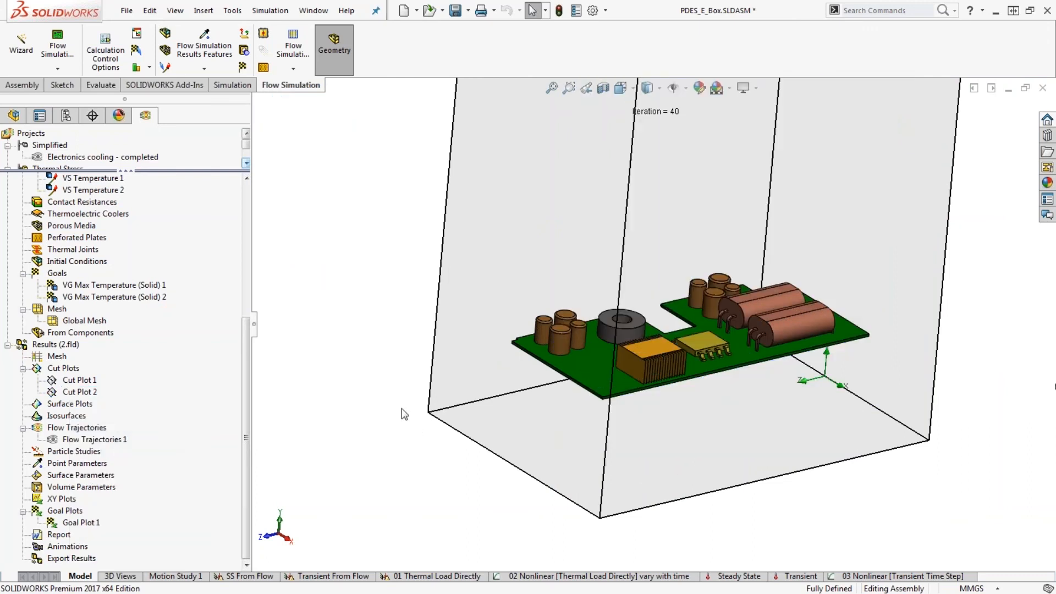
scroll(596, 216, "up", 3)
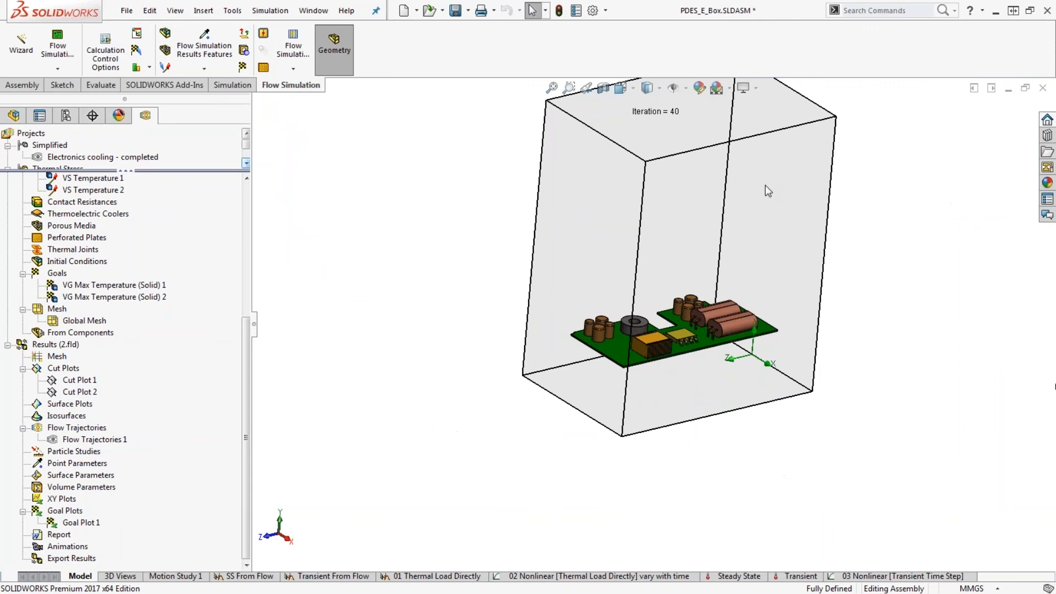
key("f")
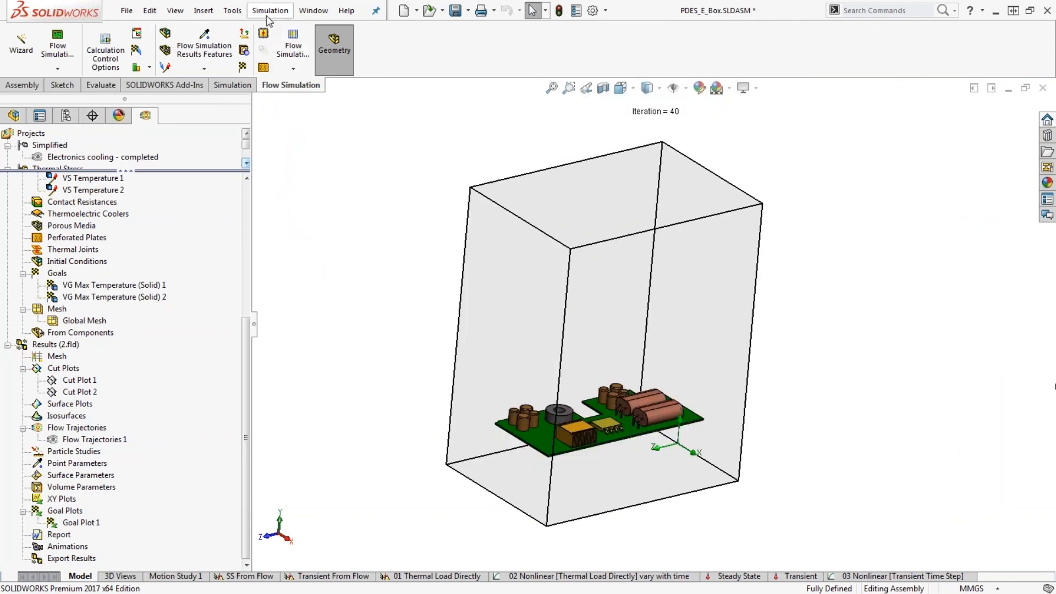
Export the Flow Simulation results to Simulation for use in the structural studies.
left_click(232, 10)
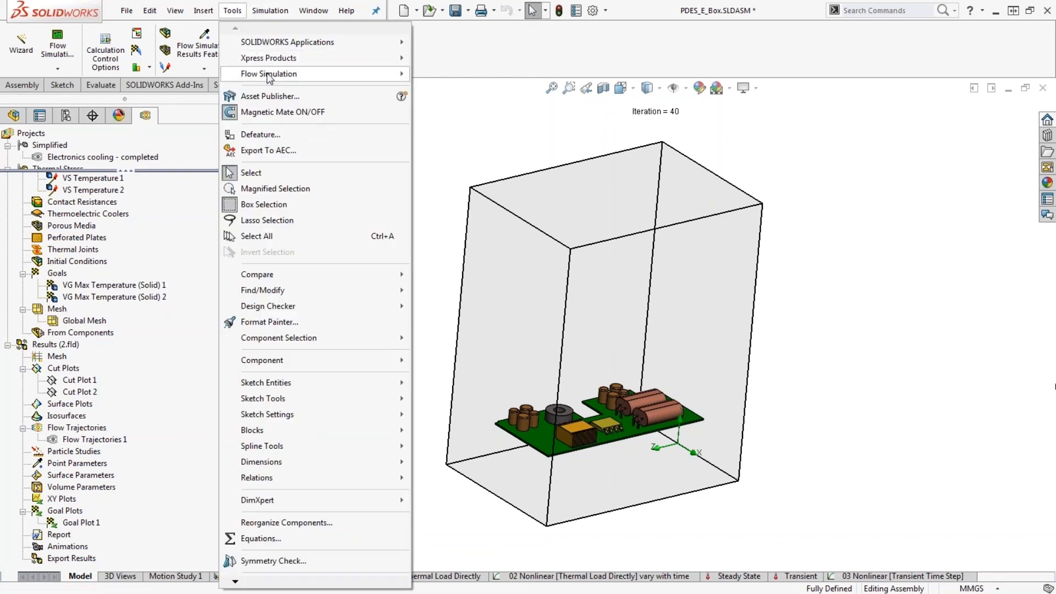
mouse_move(268, 77)
mouse_move(473, 265)
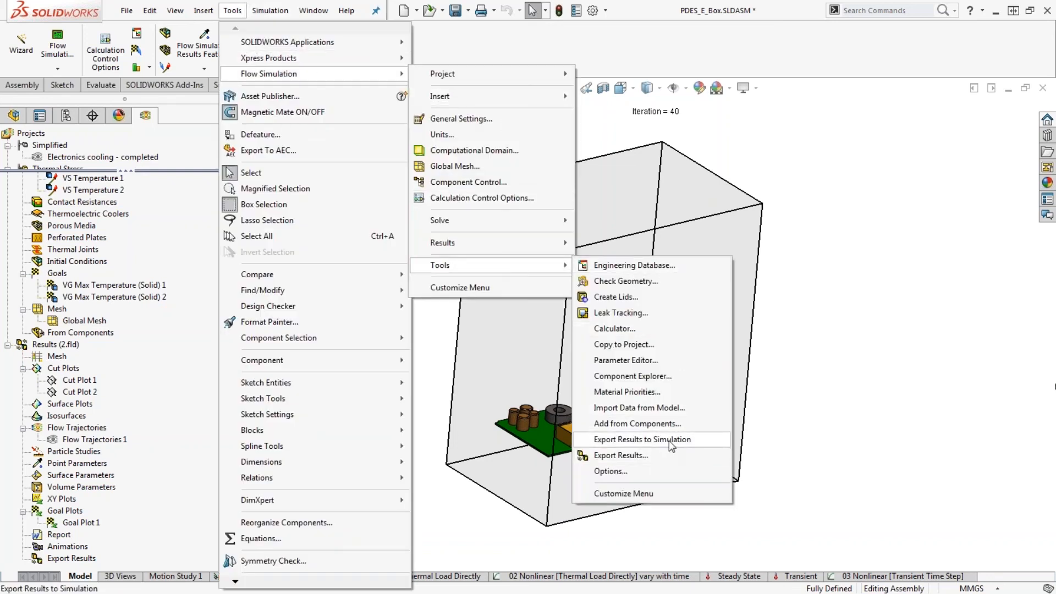
left_click(712, 440)
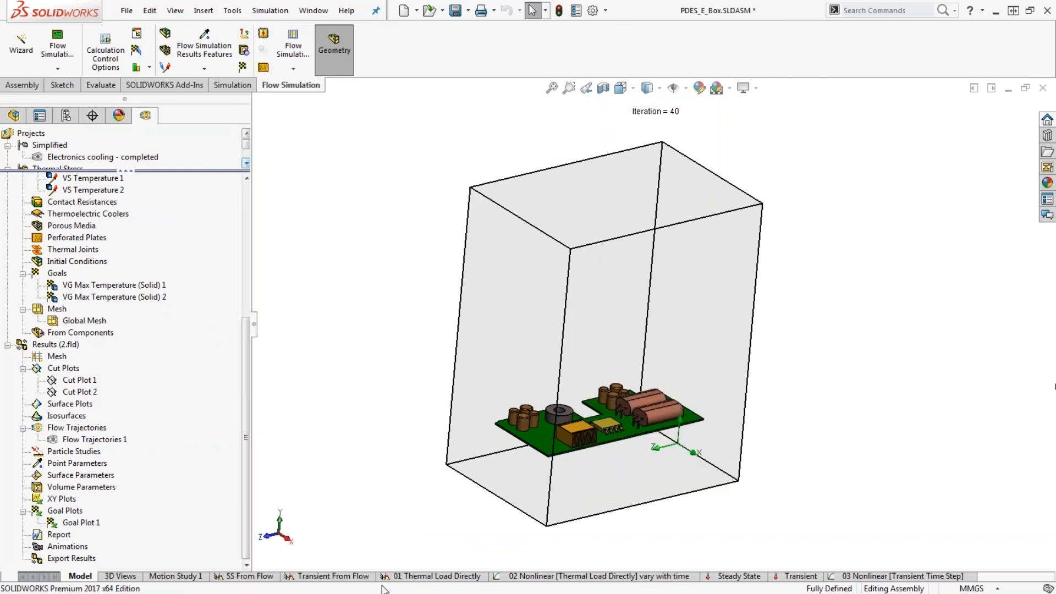
Open the SS From Flow study and review its part materials and contact sets.
left_click(263, 576)
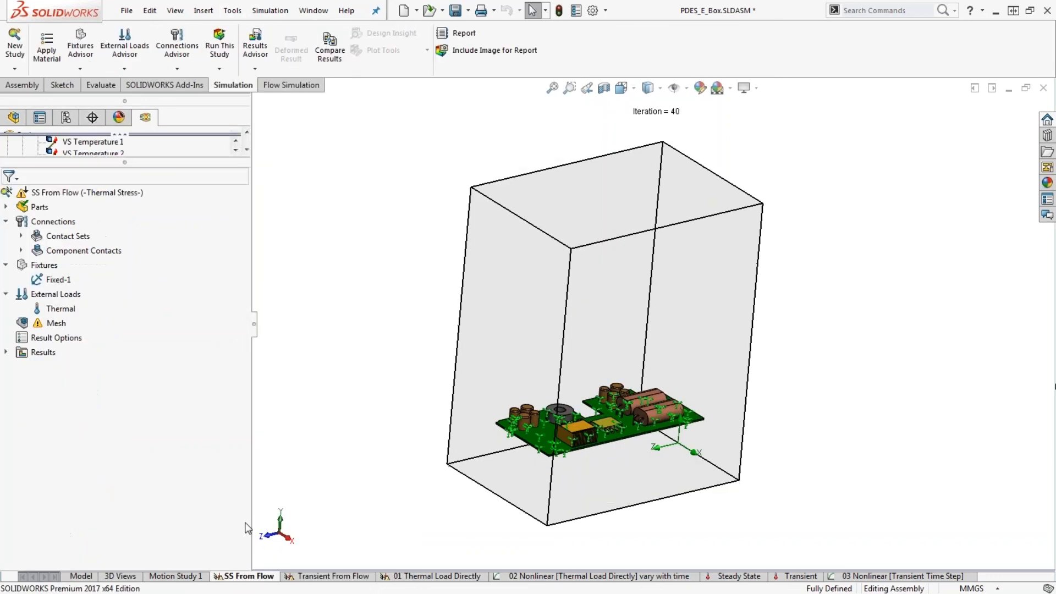
left_click(7, 207)
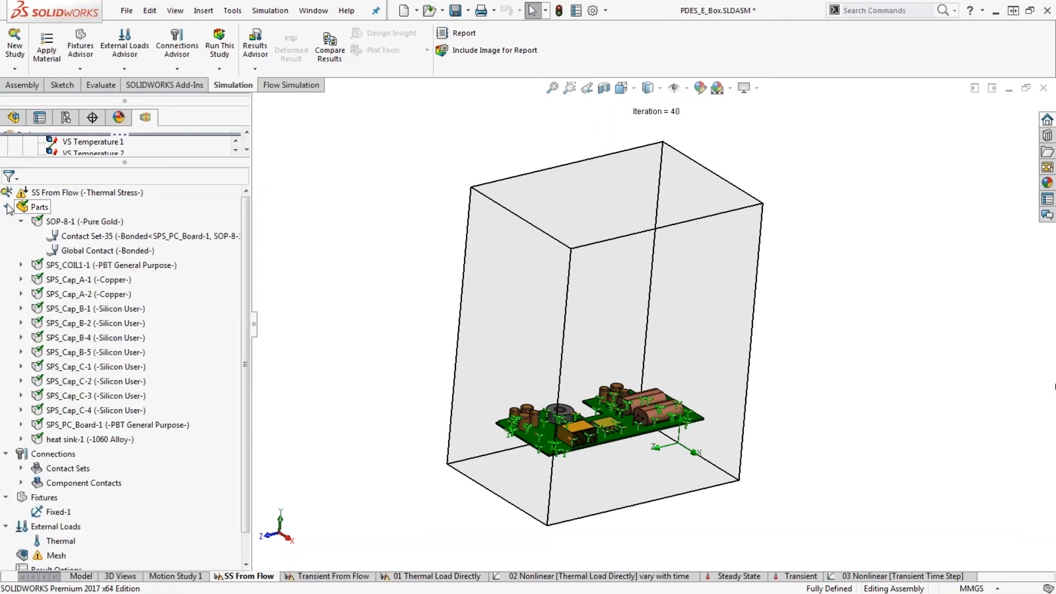
left_click(6, 208)
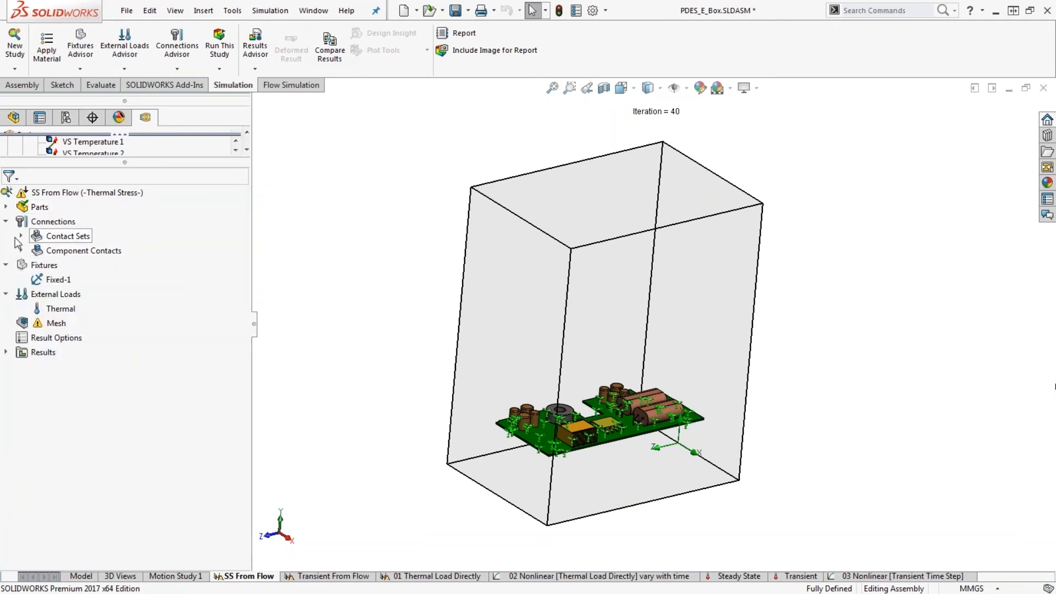
left_click(21, 236)
left_click(21, 236)
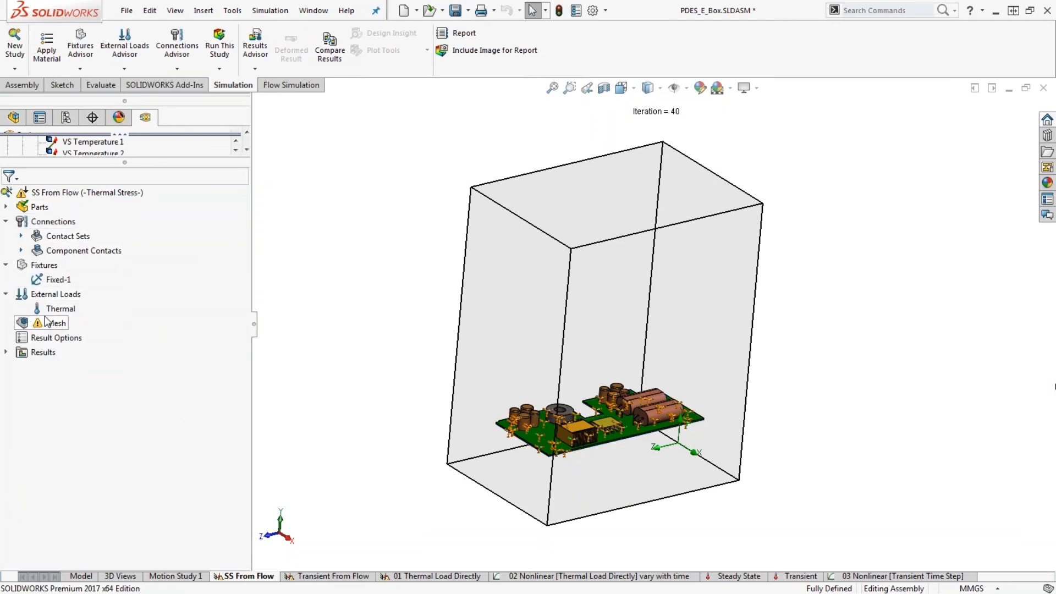
Review the available external load types and the SS From Flow study's flow/thermal effects settings without changing them.
right_click(60, 296)
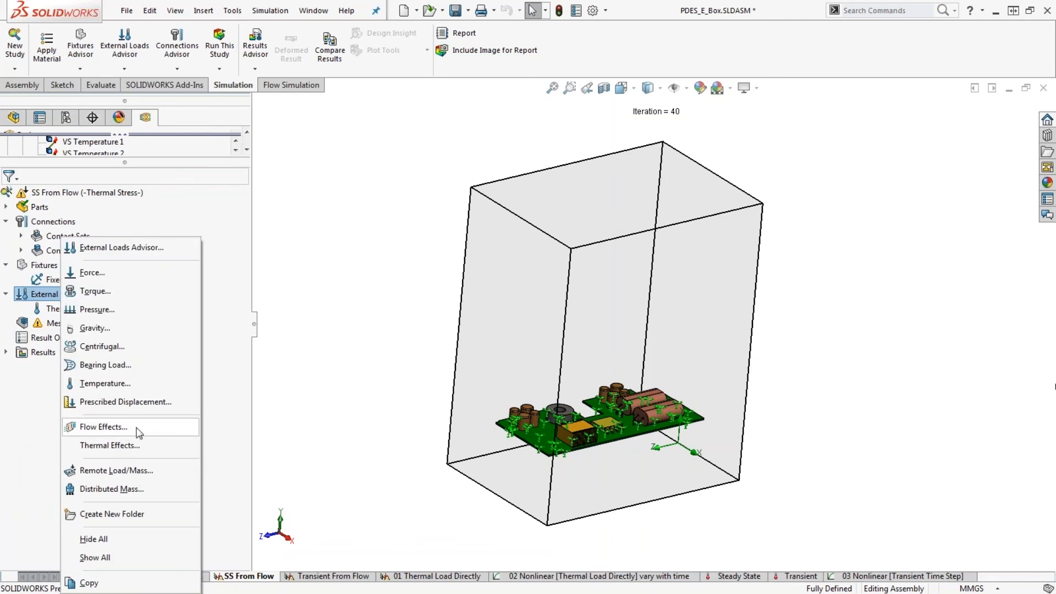
left_click(310, 364)
left_click(58, 309)
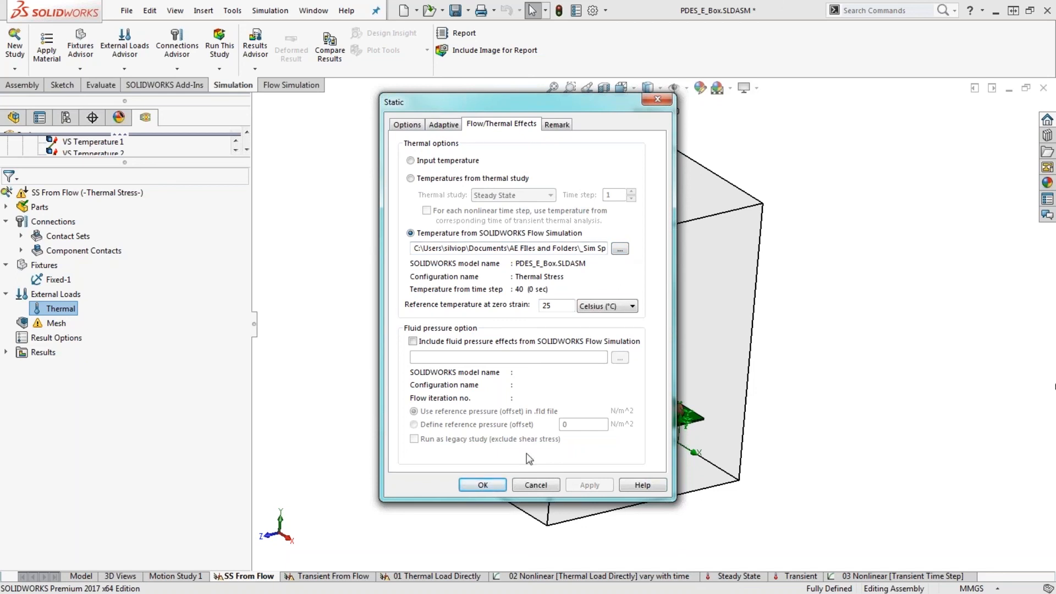
left_click(545, 485)
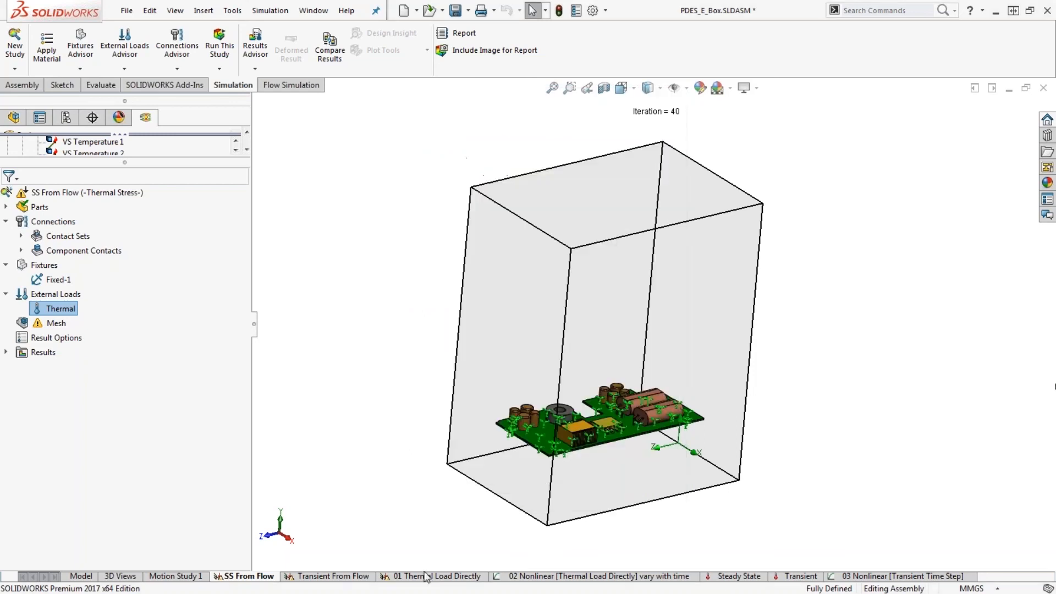
Open the Transient From Flow study and inspect the flow/thermal effects in its properties.
left_click(332, 577)
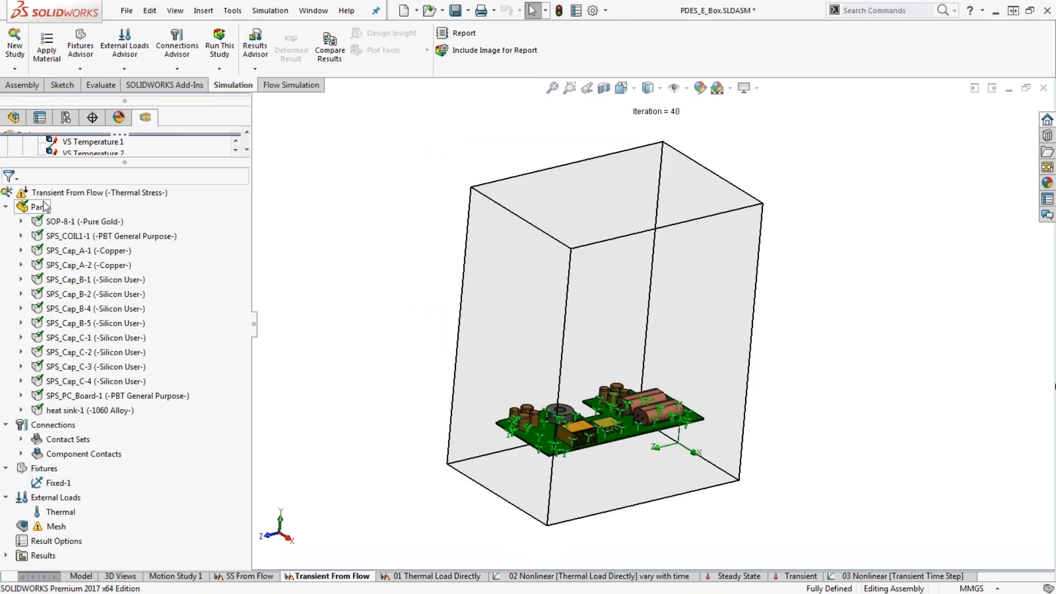
right_click(46, 195)
left_click(96, 414)
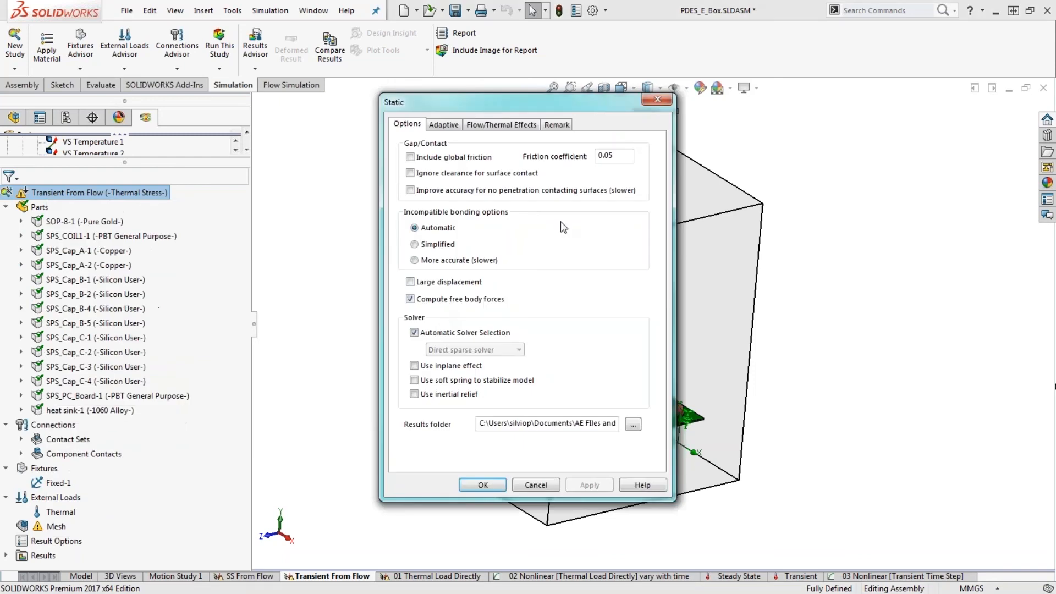
left_click(476, 125)
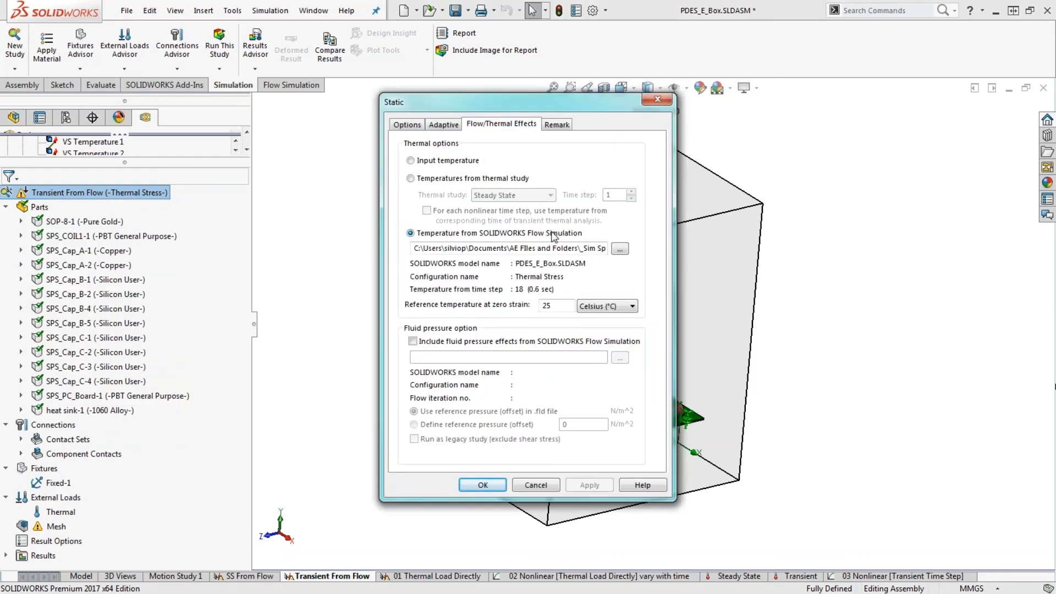
Browse the time-step .fld files available as the Flow Simulation temperature source, leaving the study's properties unchanged.
left_click(620, 249)
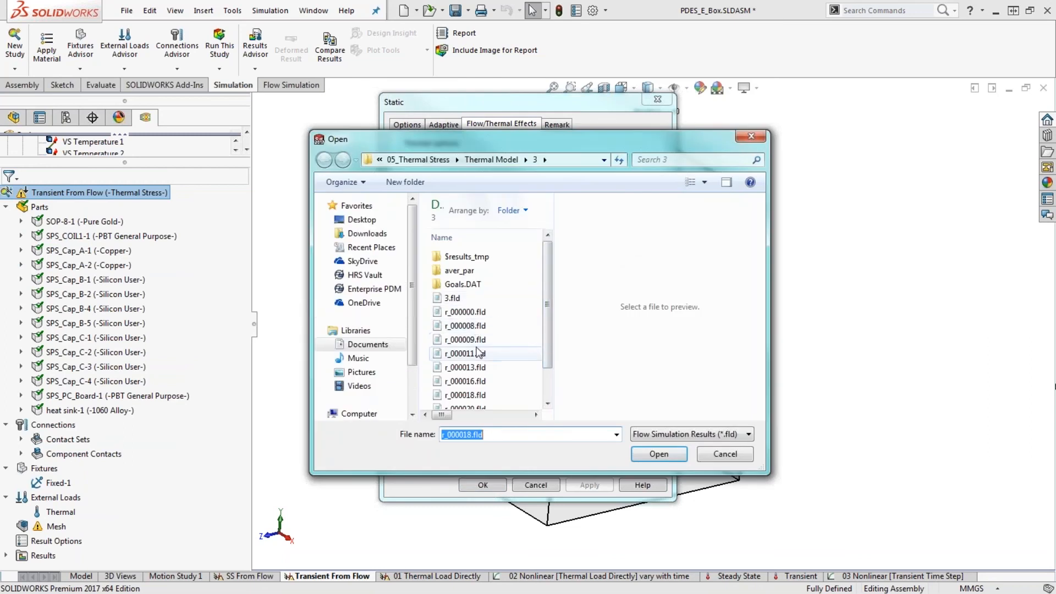
left_click(466, 354)
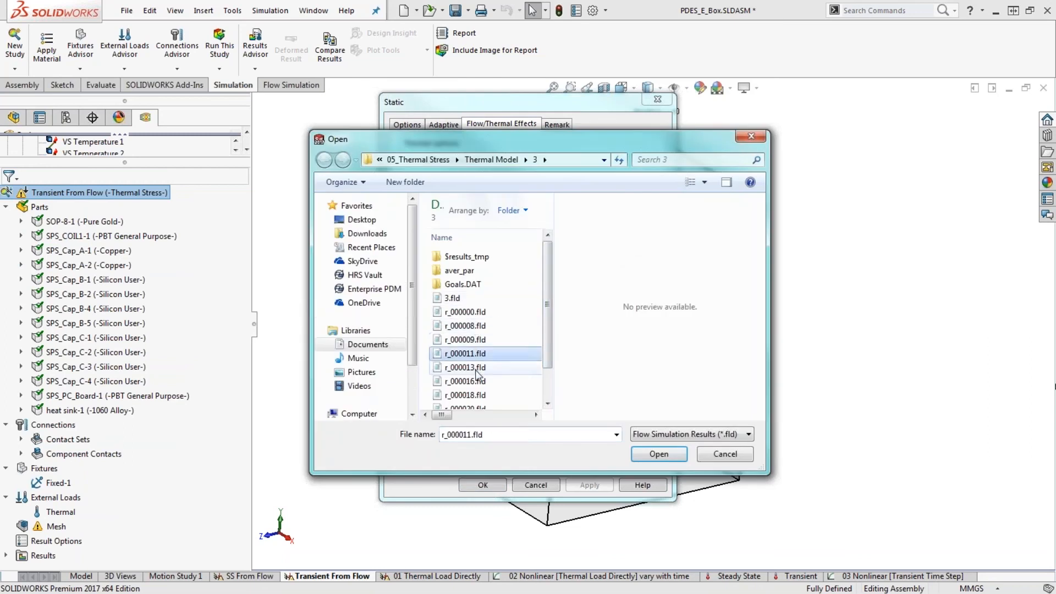
left_click(465, 326)
left_click(718, 456)
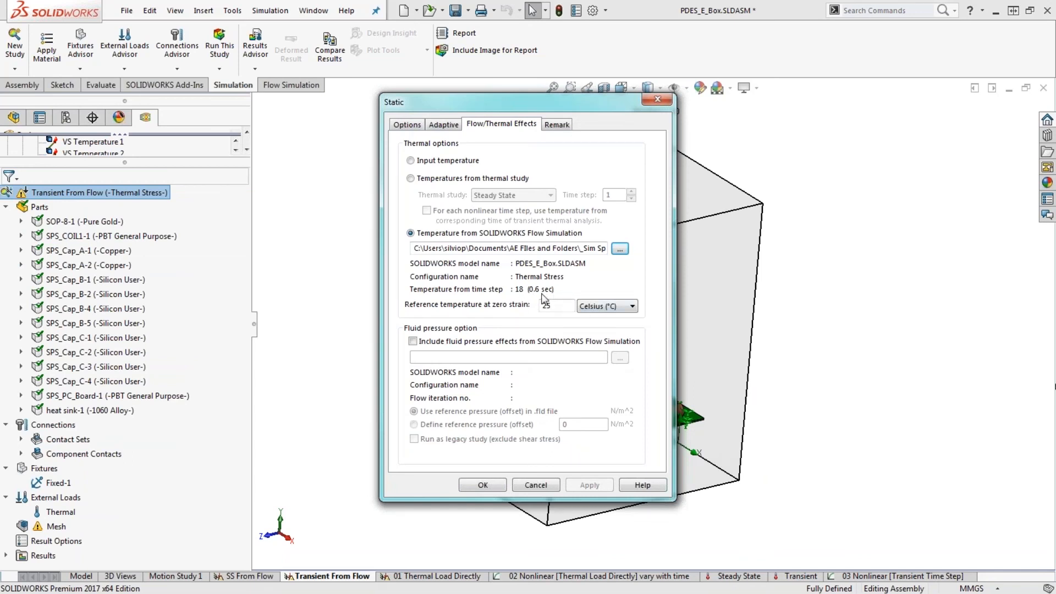
left_click(536, 486)
Display the Displacement1 result plot of the Transient From Flow study and examine the board from above.
double_click(43, 556)
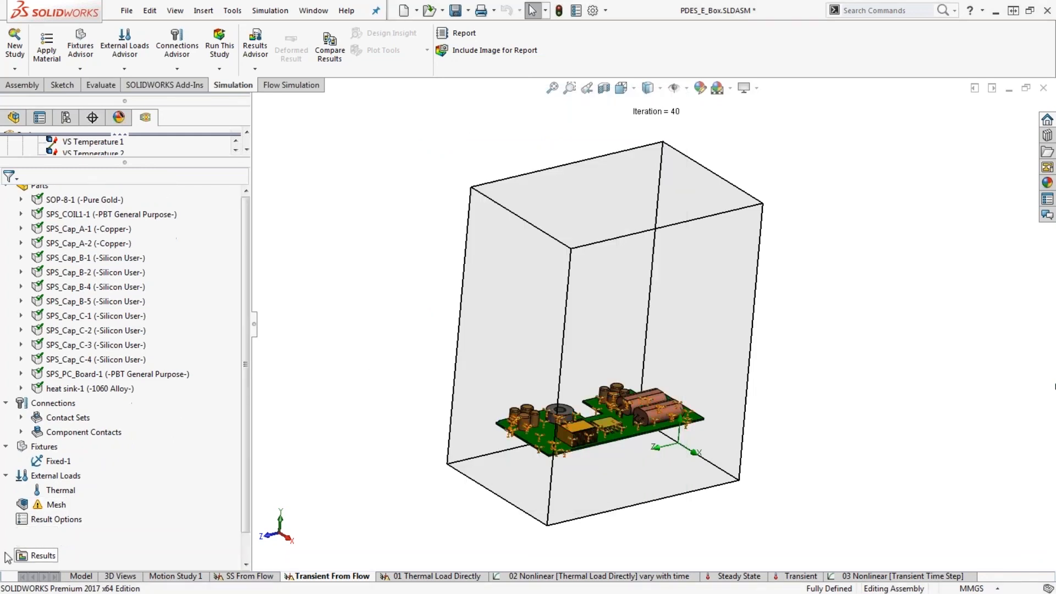
double_click(69, 542)
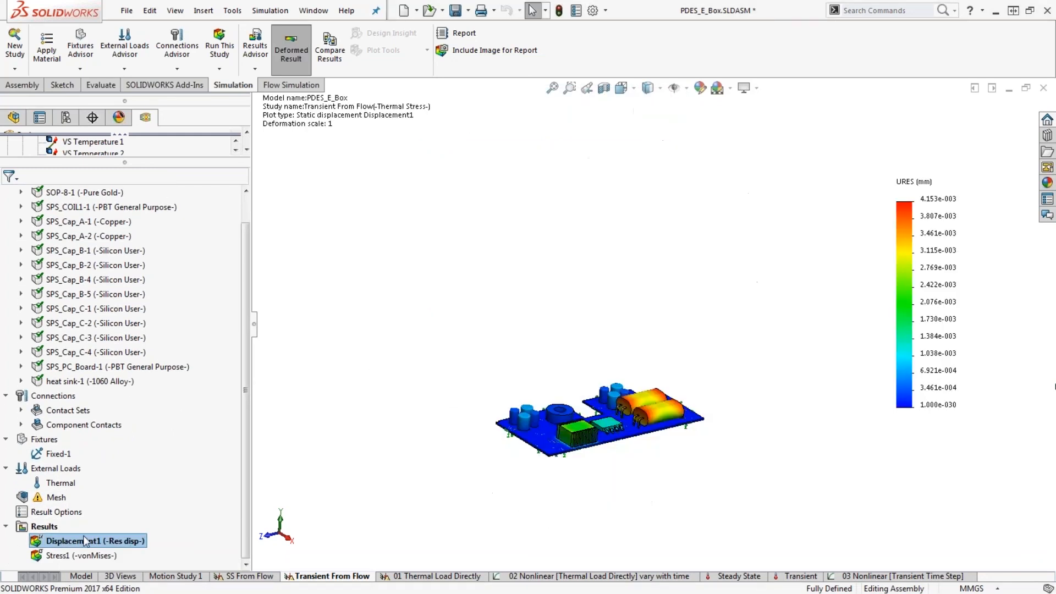
scroll(660, 373, "down", 2)
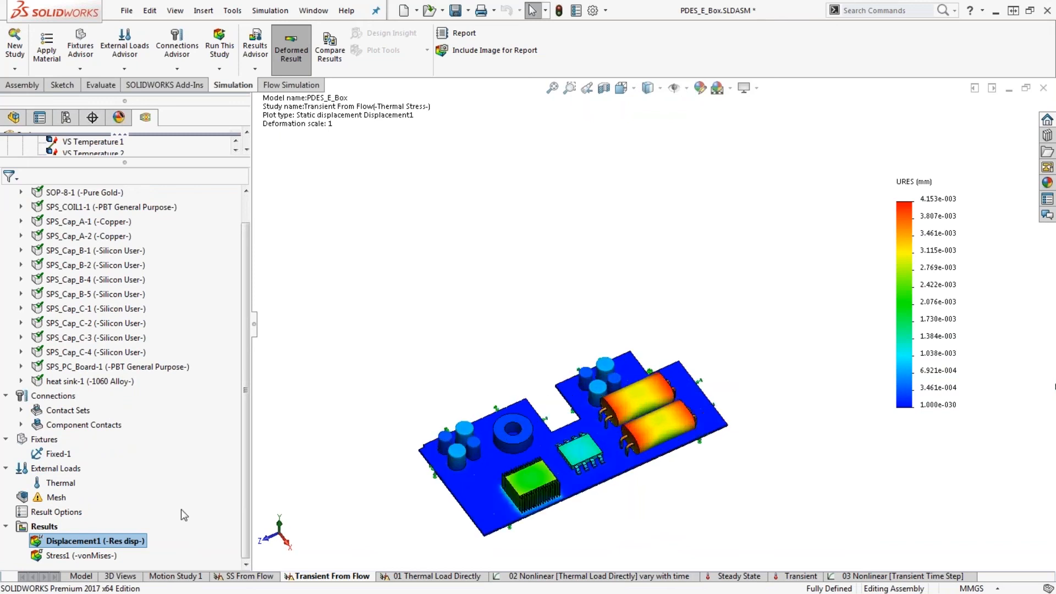
Display the Stress1 von Mises plot of the Transient From Flow study and examine the stresses on the board.
double_click(81, 556)
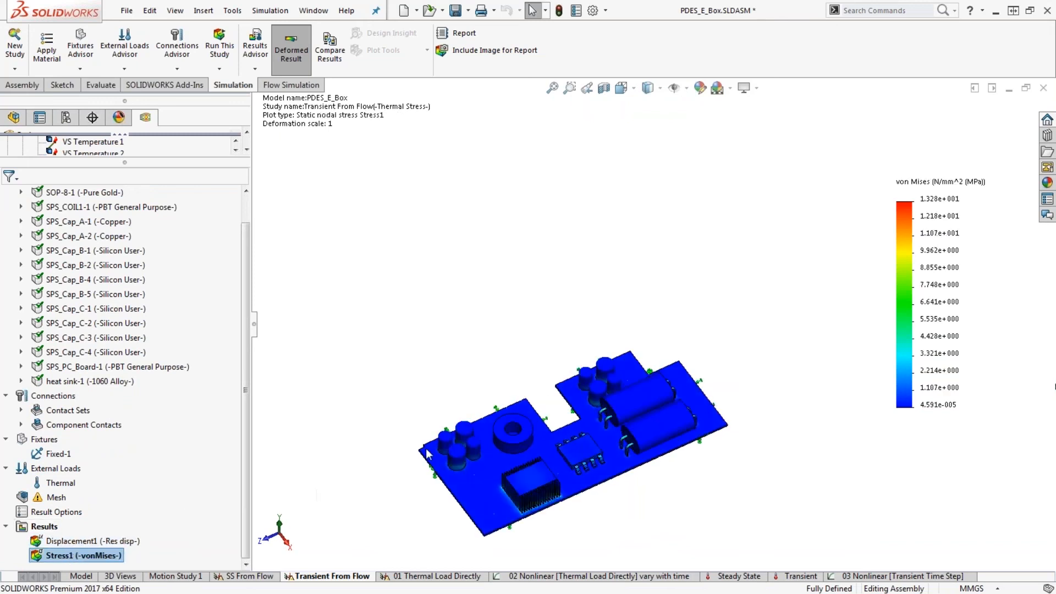
scroll(563, 467, "down", 6)
scroll(636, 430, "up", 6)
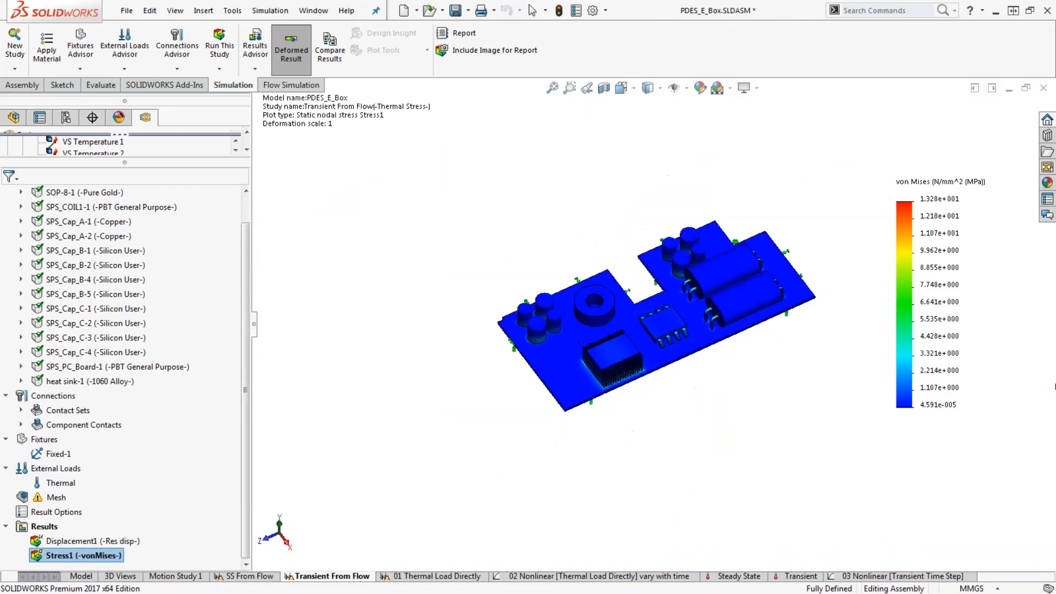